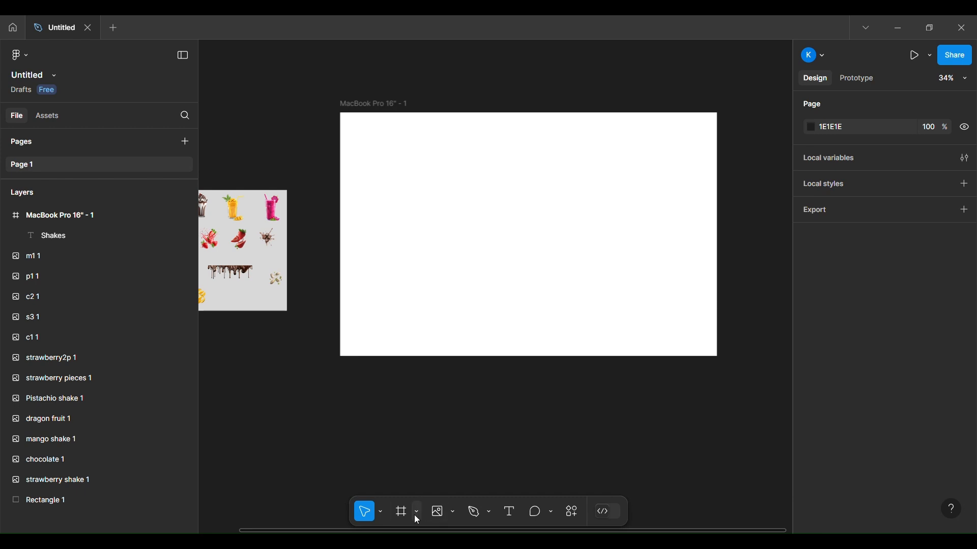
Step: Draw an ellipse about 1807 × 1650 over the MacBook Pro frame and remove its fill
{"action": "left_click", "coordinate": [451, 512]}
{"action": "left_click", "coordinate": [458, 431]}
{"action": "left_click_drag", "start_coordinate": [327, 95], "coordinate": [721, 454]}
{"action": "left_click", "coordinate": [964, 414]}
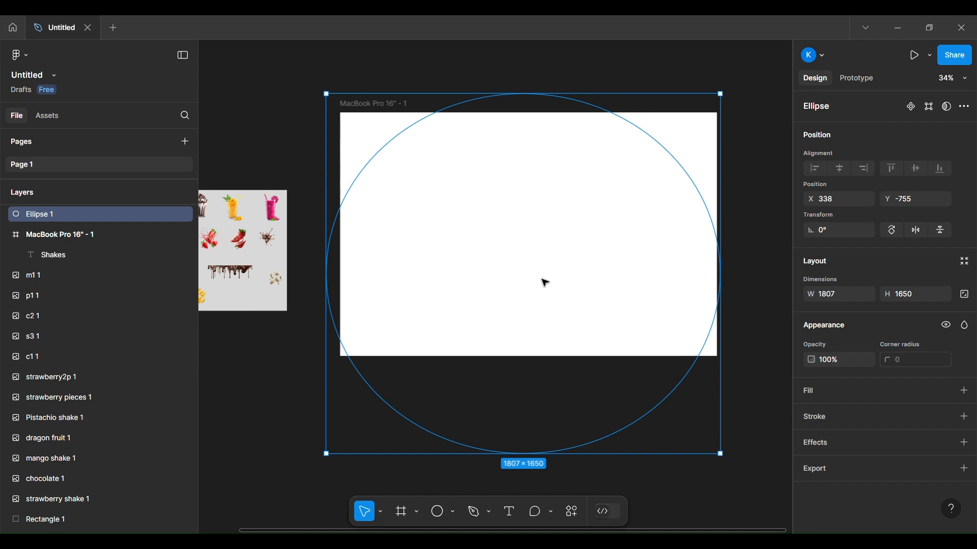
{"action": "left_click", "coordinate": [517, 436]}
{"action": "left_click", "coordinate": [511, 95]}
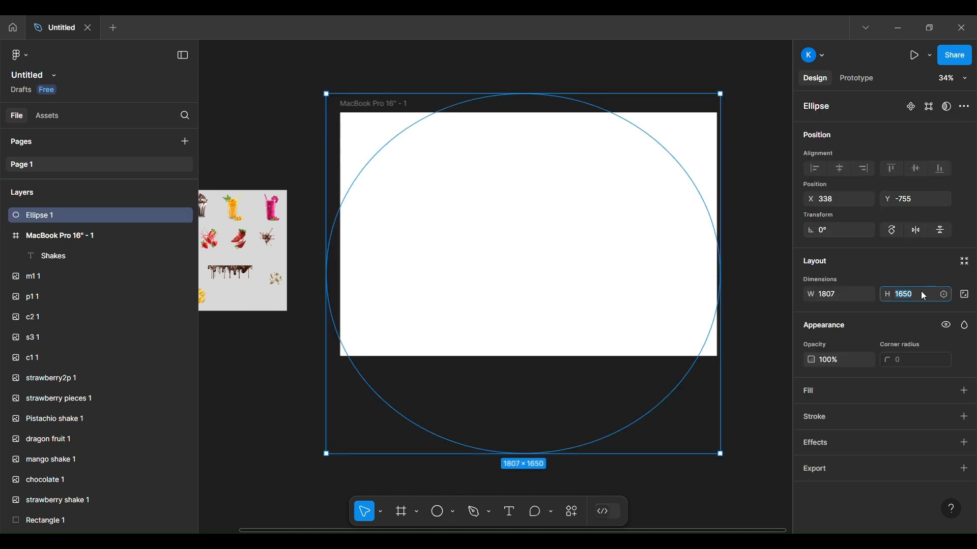
Step: Set the ellipse's height to 1807, then scale the resulting circle by 1.2x and shift it up over the frame
{"action": "type", "text": "1807"}
{"action": "key", "text": "Return"}
{"action": "type", "text": "k1.56"}
{"action": "key", "text": "Return"}
{"action": "type", "text": "1.2"}
{"action": "key", "text": "Return"}
{"action": "left_click_drag", "start_coordinate": [581, 272], "coordinate": [580, 210]}
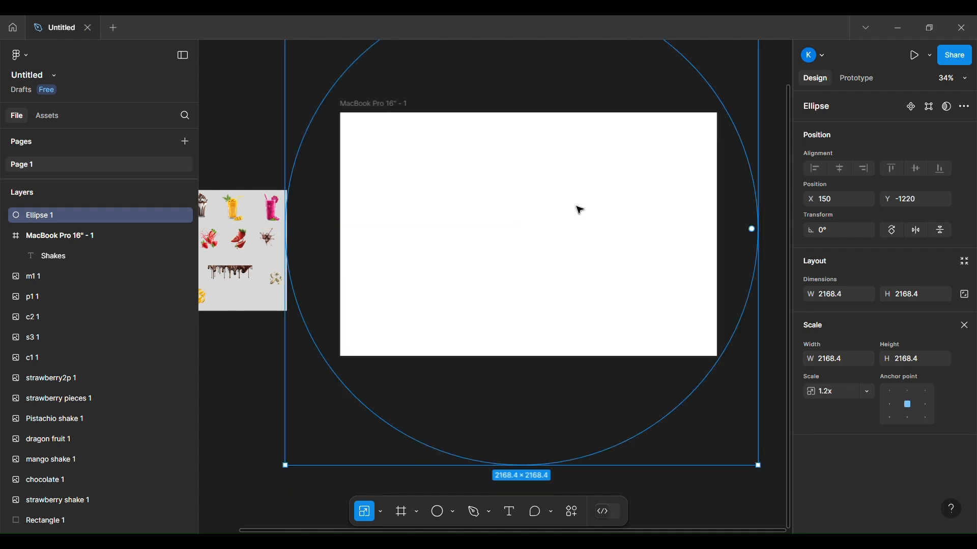
Step: Try scaling the circle by 1.14x and 1.05x
{"action": "left_click", "coordinate": [840, 392]}
{"action": "type", "text": "1.14"}
{"action": "key", "text": "Return"}
{"action": "left_click", "coordinate": [834, 392]}
{"action": "type", "text": "1.05"}
{"action": "key", "text": "Return"}
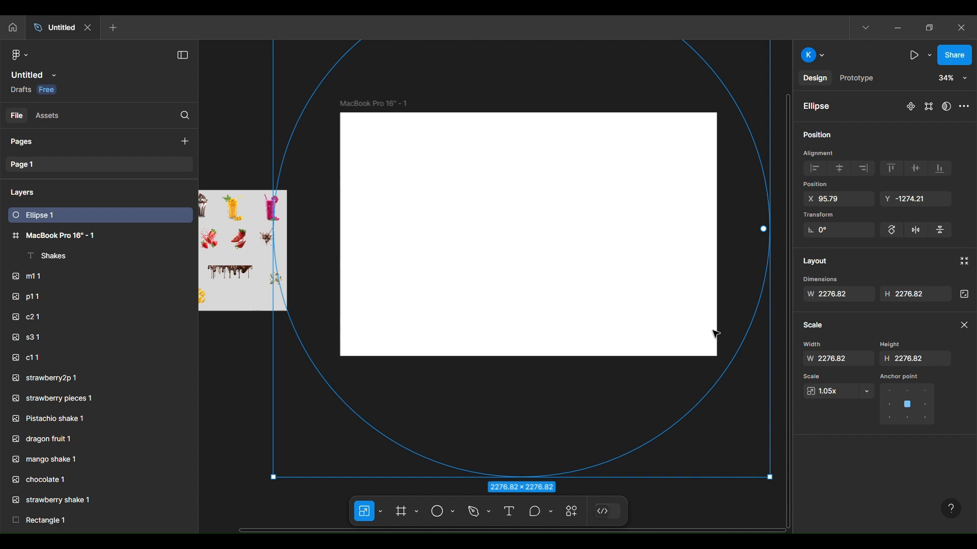
Step: Set the circle's scale factor to 0.98x and place the circle beside the right edge of the MacBook Pro frame
{"action": "mouse_move", "coordinate": [814, 391]}
{"action": "left_mouse_down"}
{"action": "mouse_move", "coordinate": [798, 391]}
{"action": "mouse_move", "coordinate": [823, 391]}
{"action": "mouse_move", "coordinate": [798, 389]}
{"action": "left_mouse_up"}
{"action": "left_click_drag", "start_coordinate": [548, 243], "coordinate": [547, 250]}
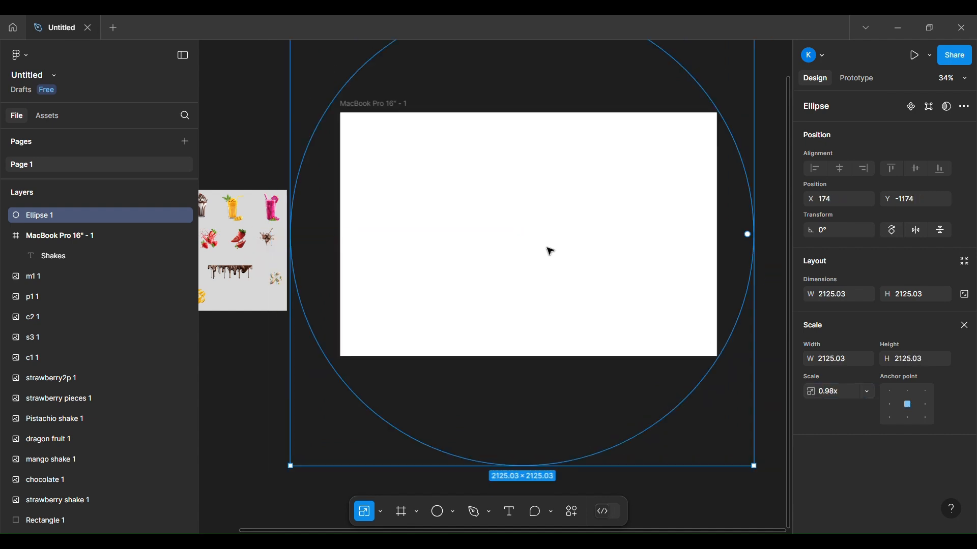
{"action": "left_click", "coordinate": [740, 342]}
{"action": "left_click", "coordinate": [84, 217]}
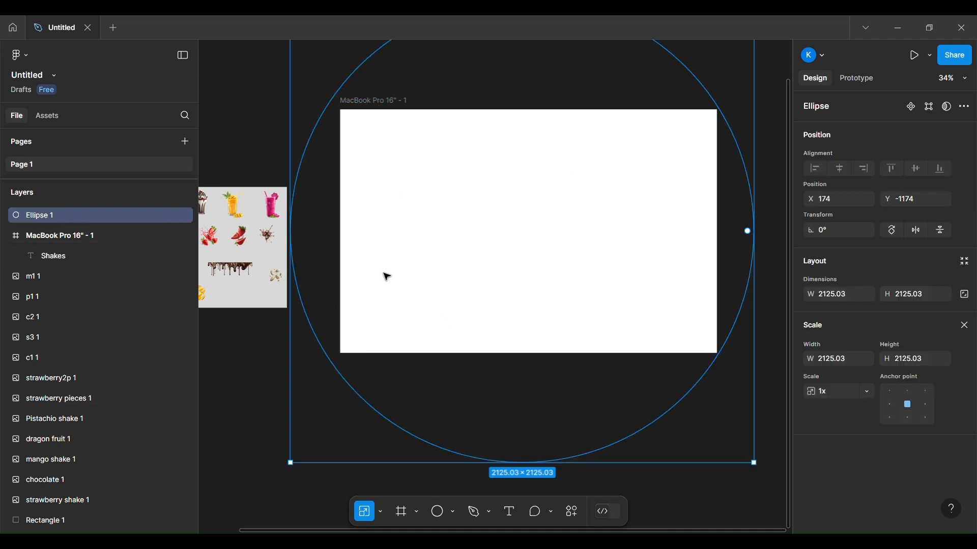
{"action": "scroll", "coordinate": [470, 271], "scroll_direction": "down", "scroll_amount": 2}
{"action": "left_click_drag", "start_coordinate": [677, 267], "coordinate": [788, 257]}
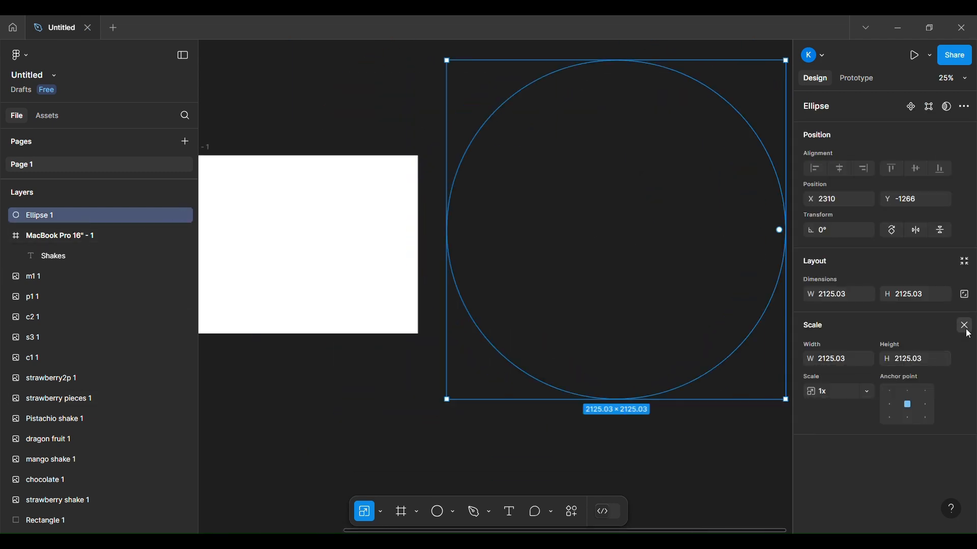
Step: Add a fill to the circle and make it a radial gradient
{"action": "left_click", "coordinate": [964, 325]}
{"action": "left_click", "coordinate": [965, 391]}
{"action": "left_click", "coordinate": [812, 414]}
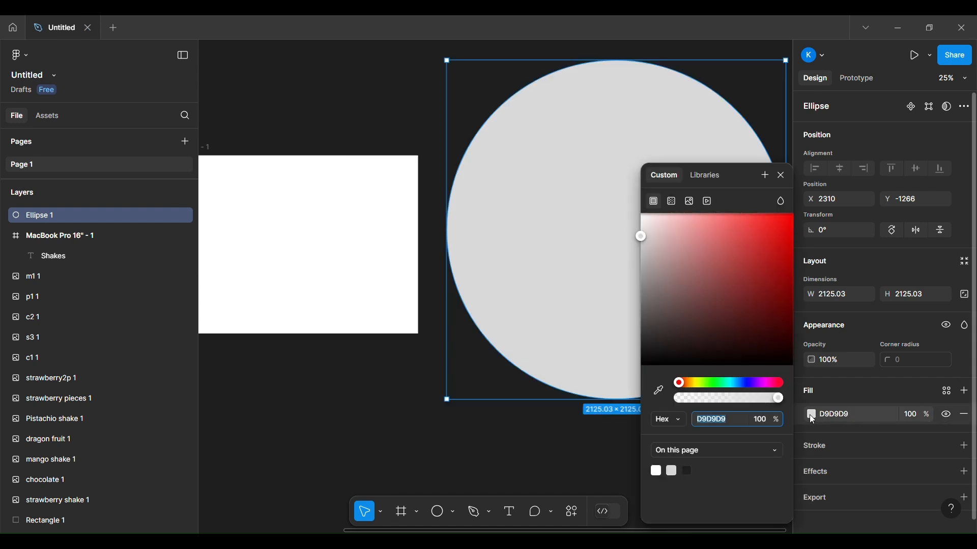
{"action": "left_click", "coordinate": [671, 200]}
{"action": "left_click", "coordinate": [675, 227]}
{"action": "left_click", "coordinate": [683, 246]}
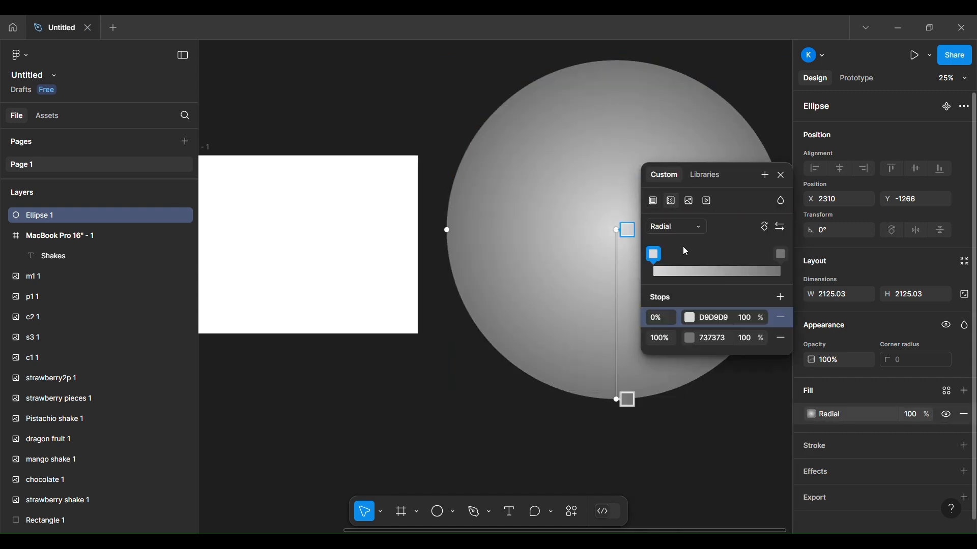
Step: Set the radial gradient's centre stop to the red E42D39 with the eyedropper
{"action": "left_click", "coordinate": [653, 254]}
{"action": "left_click", "coordinate": [506, 390]}
{"action": "left_click", "coordinate": [326, 223]}
{"action": "scroll", "coordinate": [408, 362], "scroll_direction": "right", "scroll_amount": 10}
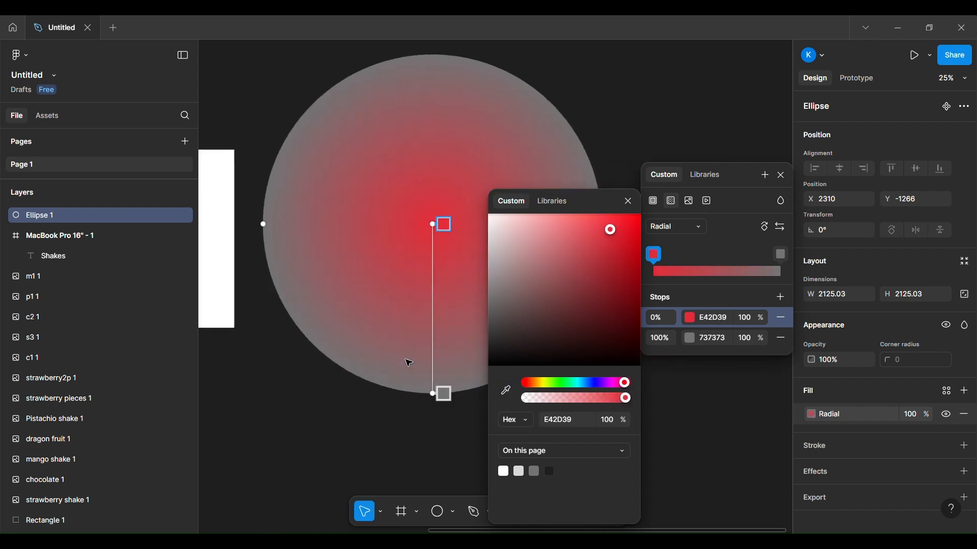
Step: Set the radial gradient's outer stop to white FFFFFF
{"action": "left_click", "coordinate": [443, 394]}
{"action": "left_click", "coordinate": [505, 390]}
{"action": "left_click", "coordinate": [503, 472]}
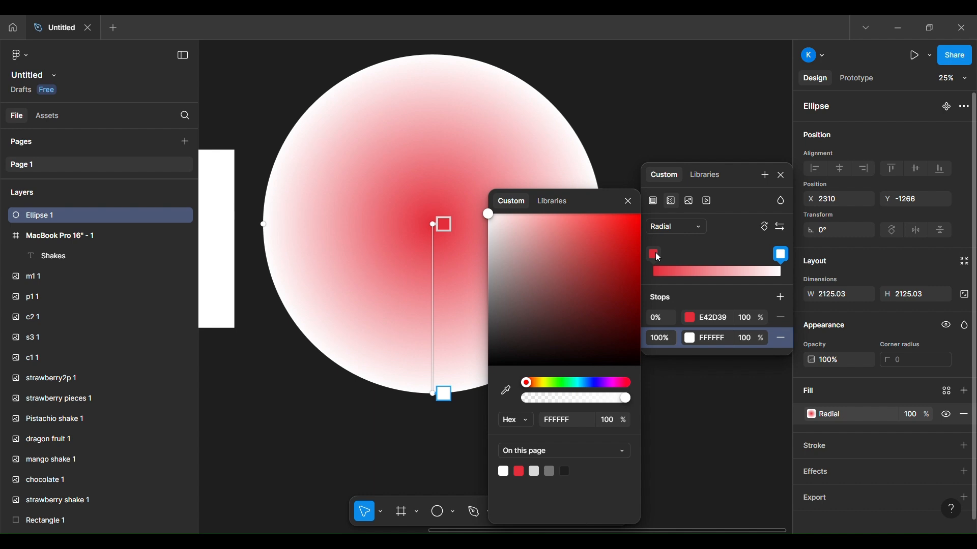
{"action": "left_click", "coordinate": [689, 338]}
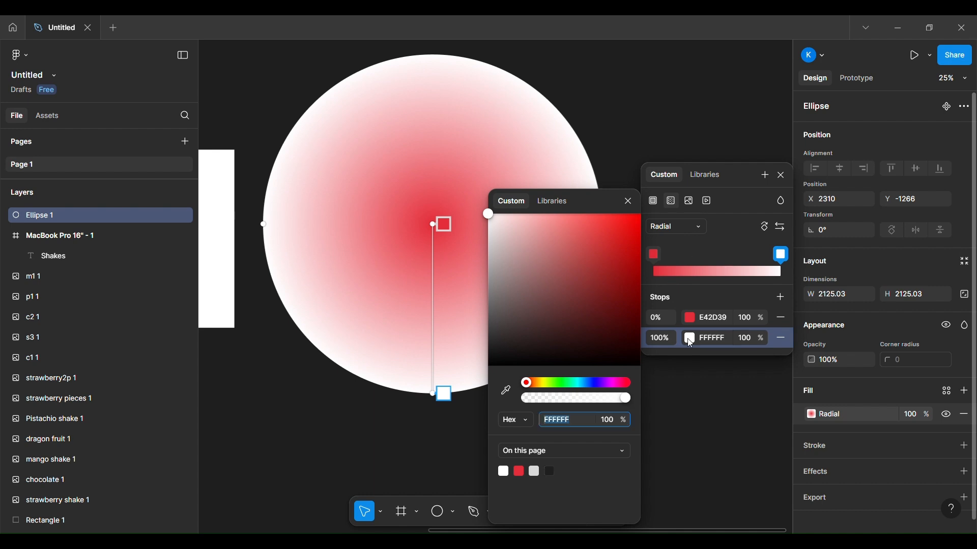
{"action": "left_click_drag", "start_coordinate": [622, 401], "coordinate": [681, 397]}
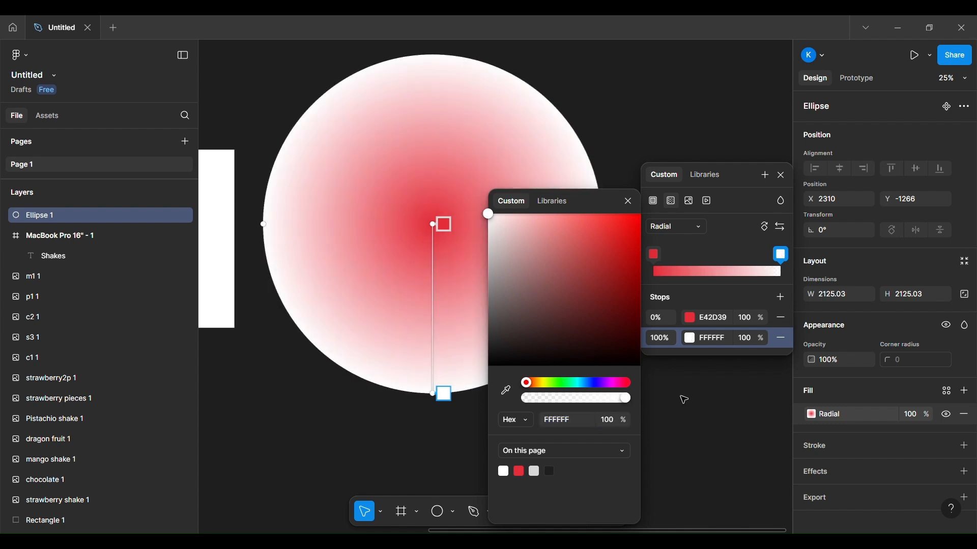
Step: Set the gradient's outer stop to pink FFA5A5 and swap the stops so pink sits at 0% and red at 100%
{"action": "left_click", "coordinate": [506, 390]}
{"action": "left_click", "coordinate": [638, 224]}
{"action": "left_click_drag", "start_coordinate": [639, 224], "coordinate": [545, 221]}
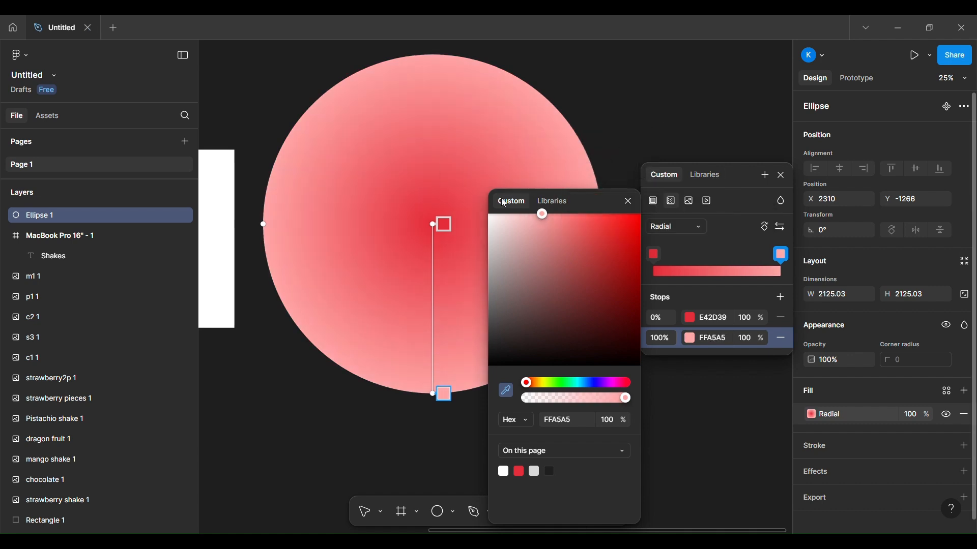
{"action": "mouse_move", "coordinate": [780, 255]}
{"action": "left_mouse_down"}
{"action": "mouse_move", "coordinate": [655, 258]}
{"action": "mouse_move", "coordinate": [780, 255]}
{"action": "left_mouse_up"}
{"action": "left_click_drag", "start_coordinate": [703, 254], "coordinate": [653, 254]}
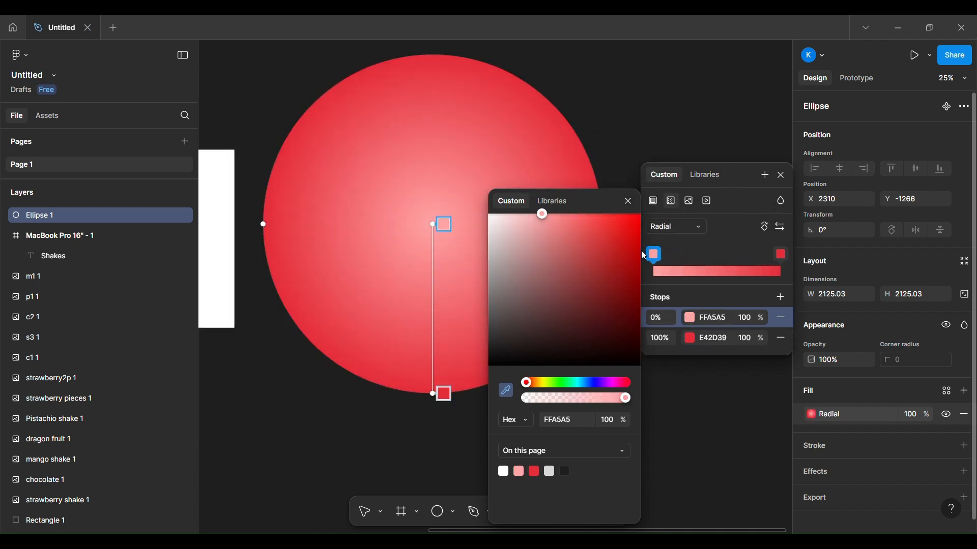
Step: Change the gradient's 100% stop to a brighter, slightly lighter red
{"action": "left_click", "coordinate": [680, 240]}
{"action": "left_click", "coordinate": [690, 338]}
{"action": "left_click_drag", "start_coordinate": [631, 216], "coordinate": [599, 218]}
{"action": "key", "text": "Escape"}
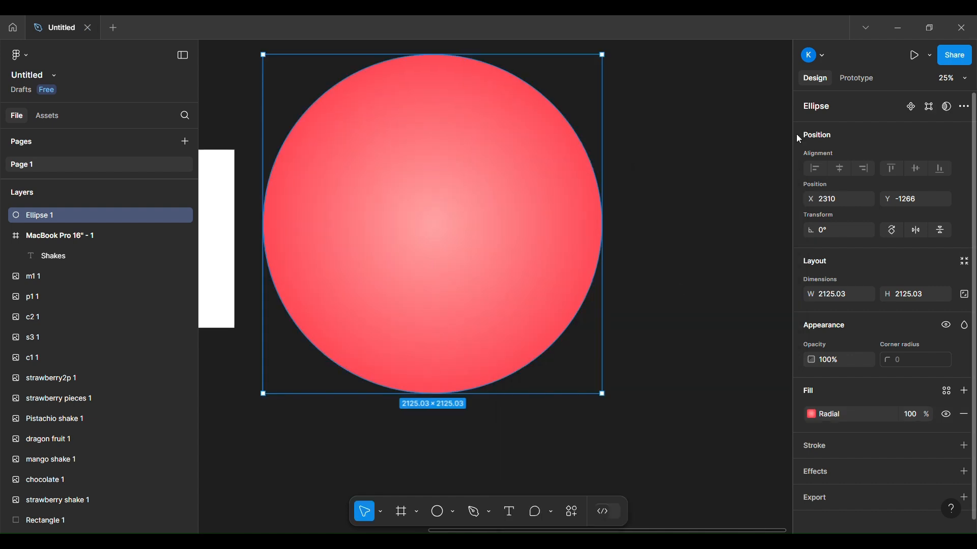
Step: Duplicate the red circle four times, placing the copies below it to form a vertical column of five
{"action": "scroll", "coordinate": [584, 239], "scroll_direction": "down", "scroll_amount": 2}
{"action": "scroll", "coordinate": [584, 240], "scroll_direction": "down", "scroll_amount": 1}
{"action": "left_click_drag", "start_coordinate": [556, 220], "coordinate": [556, 441]}
{"action": "scroll", "coordinate": [529, 291], "scroll_direction": "down", "scroll_amount": 3}
{"action": "left_click_drag", "start_coordinate": [529, 292], "coordinate": [517, 483]}
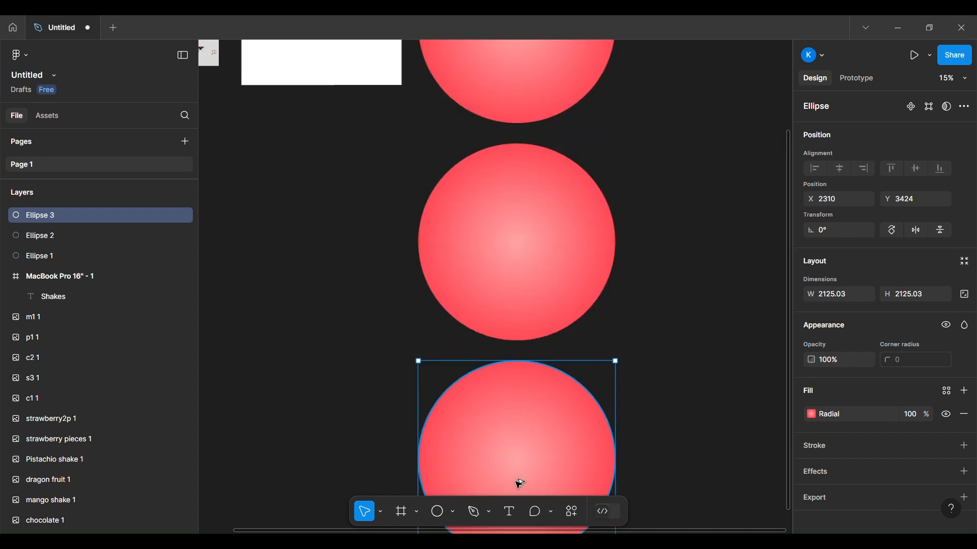
{"action": "scroll", "coordinate": [517, 482], "scroll_direction": "down", "scroll_amount": 2}
{"action": "scroll", "coordinate": [478, 373], "scroll_direction": "down", "scroll_amount": 3}
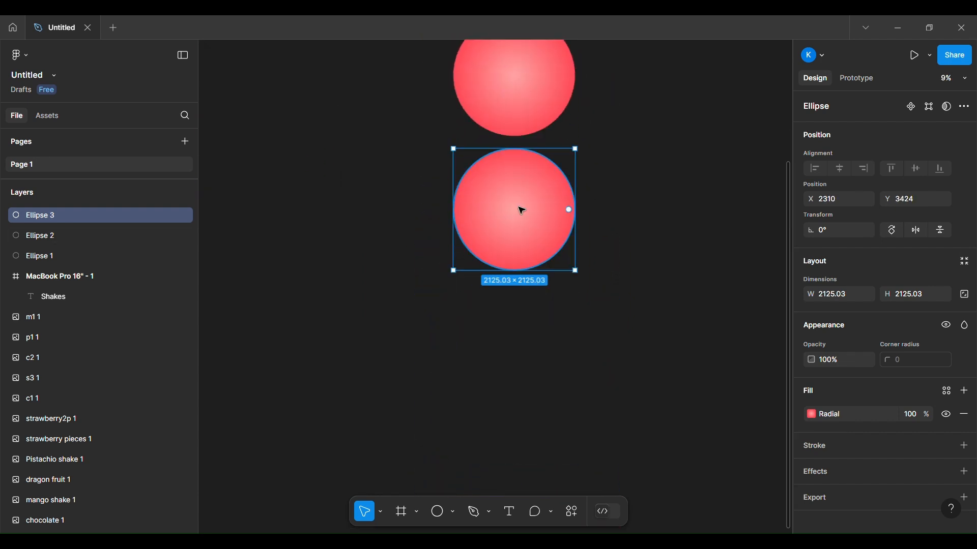
{"action": "left_click_drag", "start_coordinate": [529, 231], "coordinate": [527, 355]}
{"action": "scroll", "coordinate": [525, 355], "scroll_direction": "down", "scroll_amount": 2}
{"action": "left_click_drag", "start_coordinate": [524, 252], "coordinate": [524, 397]}
{"action": "scroll", "coordinate": [556, 272], "scroll_direction": "down", "scroll_amount": 2}
{"action": "scroll", "coordinate": [538, 254], "scroll_direction": "up", "scroll_amount": 2}
{"action": "left_click", "coordinate": [538, 255]}
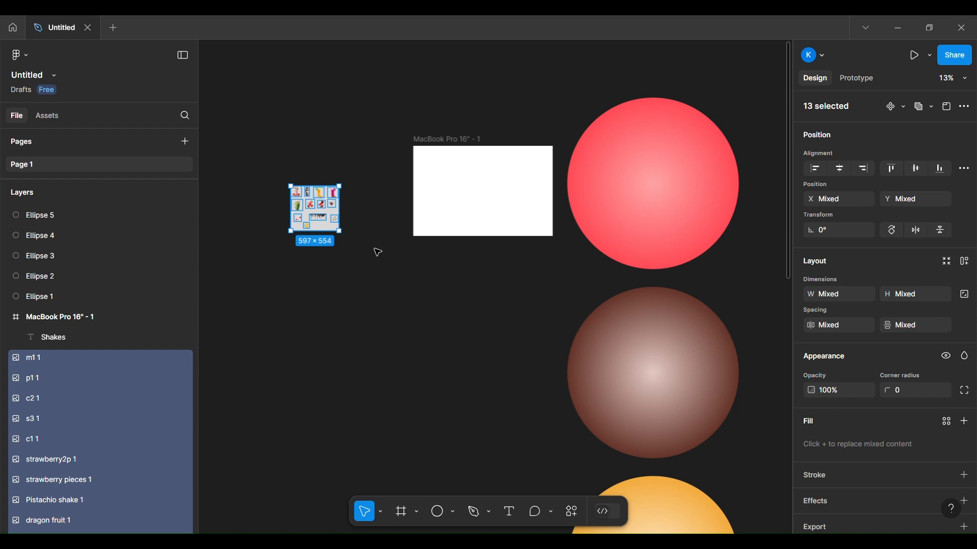
Step: Rename the red circle's layer as strawberry and the brown circle's layer as chocolate
{"action": "scroll", "coordinate": [622, 332], "scroll_direction": "right", "scroll_amount": 4}
{"action": "scroll", "coordinate": [622, 332], "scroll_direction": "down", "scroll_amount": 6}
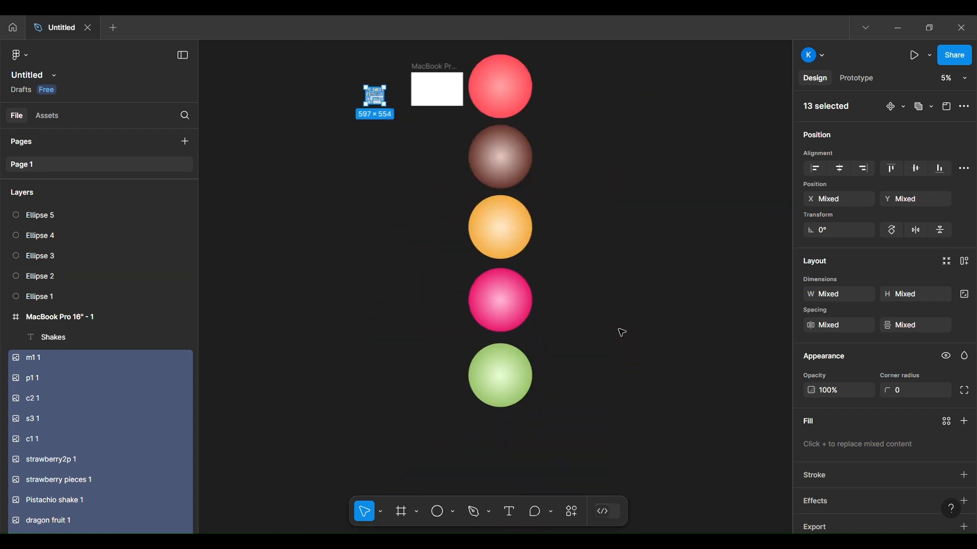
{"action": "scroll", "coordinate": [622, 333], "scroll_direction": "down", "scroll_amount": 2}
{"action": "left_click", "coordinate": [33, 300]}
{"action": "double_click", "coordinate": [55, 297]}
{"action": "type", "text": "strawberry"}
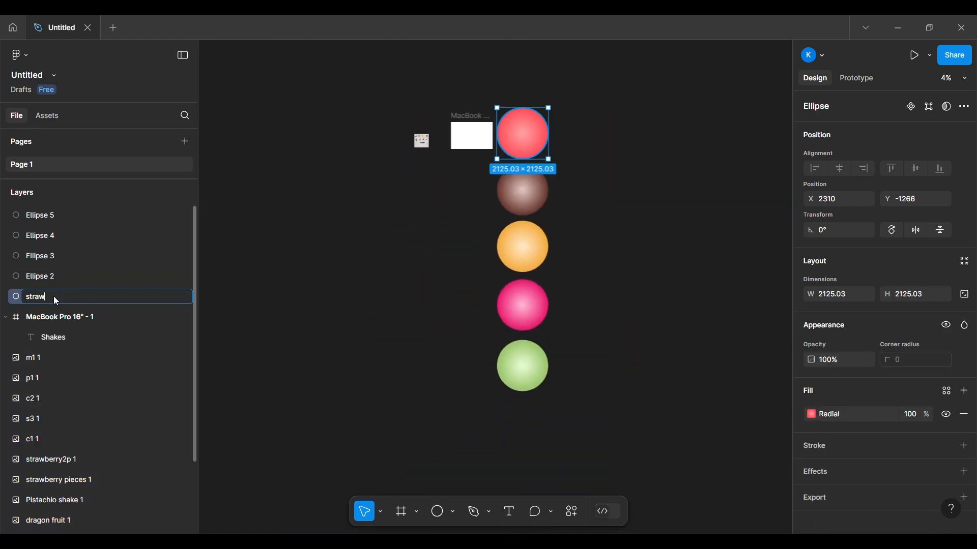
{"action": "key", "text": "Return"}
{"action": "left_click", "coordinate": [64, 276]}
{"action": "double_click", "coordinate": [65, 276]}
{"action": "type", "text": "chocolate"}
{"action": "key", "text": "Return"}
{"action": "key", "text": "shift+Tab"}
Step: Rename the orange, magenta and green circles' layers as mango, dfruit and pista respectively
{"action": "double_click", "coordinate": [53, 258]}
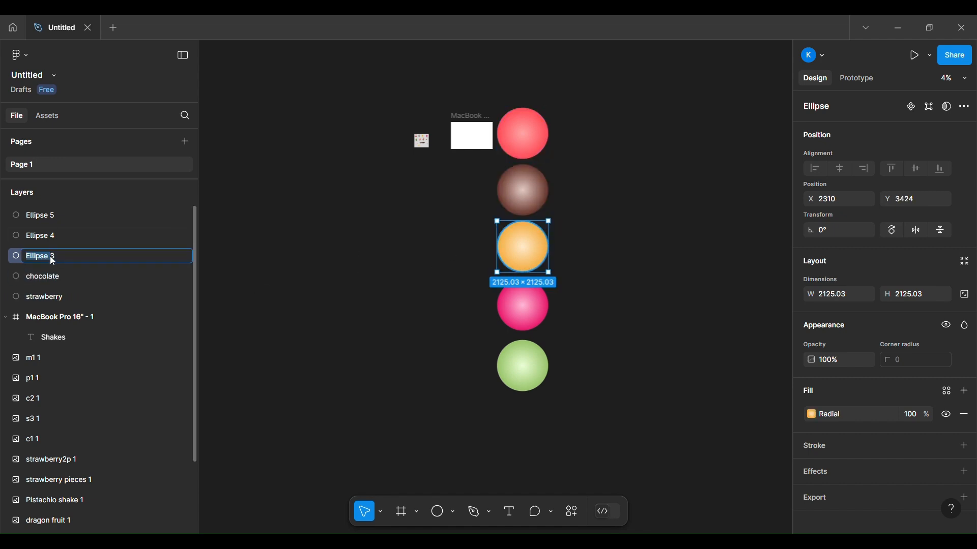
{"action": "type", "text": "mango"}
{"action": "left_click", "coordinate": [524, 308]}
{"action": "double_click", "coordinate": [51, 237]}
{"action": "type", "text": "dfruit"}
{"action": "left_click", "coordinate": [530, 370]}
{"action": "double_click", "coordinate": [56, 216]}
{"action": "type", "text": "pist"}
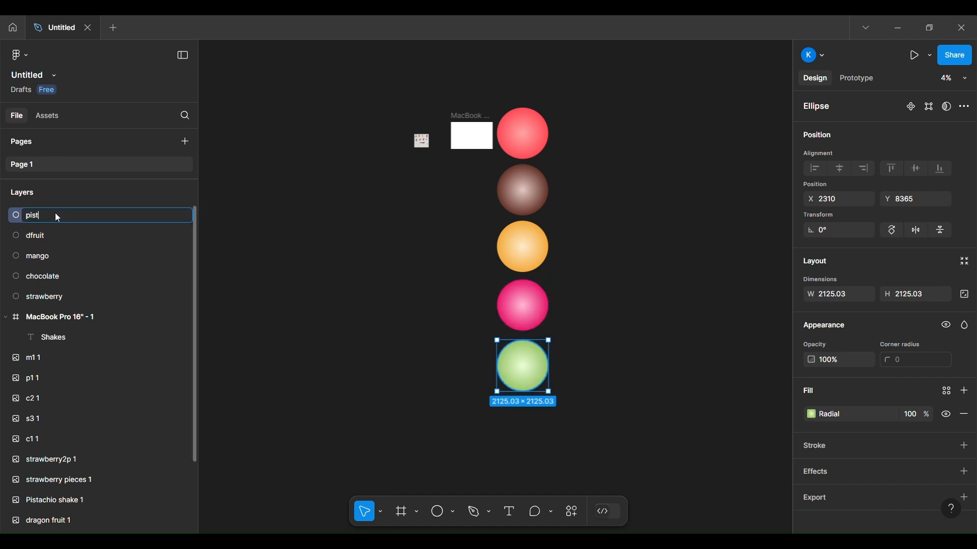
{"action": "type", "text": "a"}
{"action": "key", "text": "Return"}
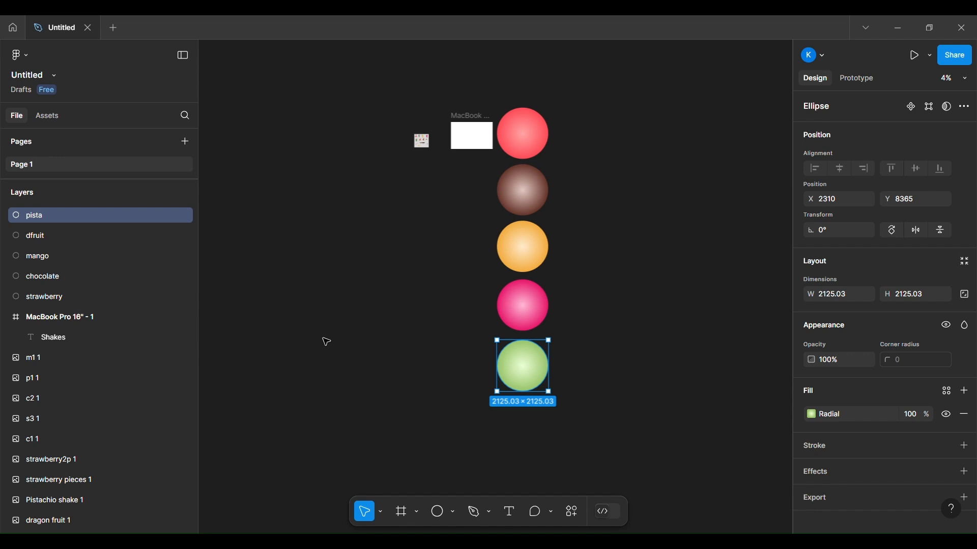
Step: Select all five flavour circles and align their vertical centres so they stack on one another
{"action": "left_click_drag", "start_coordinate": [508, 102], "coordinate": [550, 429]}
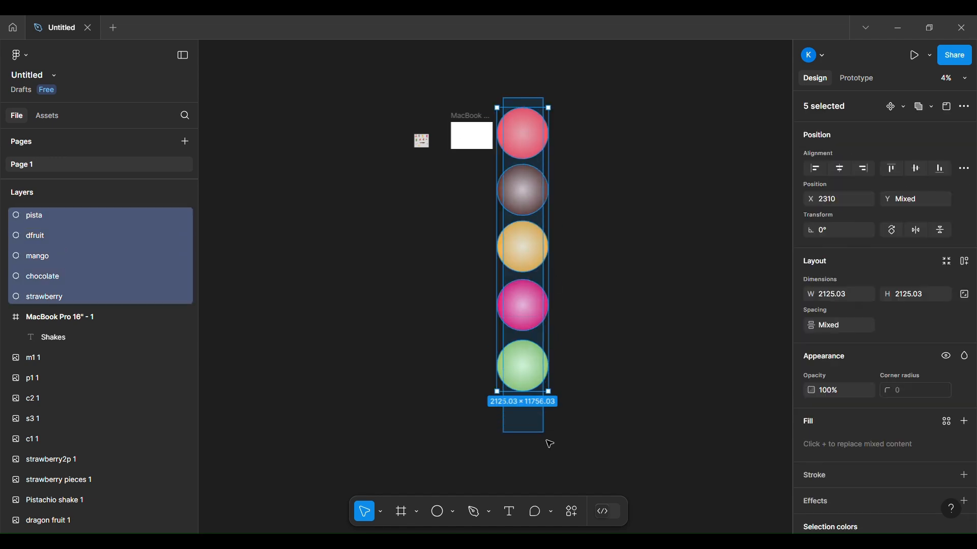
{"action": "left_click_drag", "start_coordinate": [793, 191], "coordinate": [673, 187]}
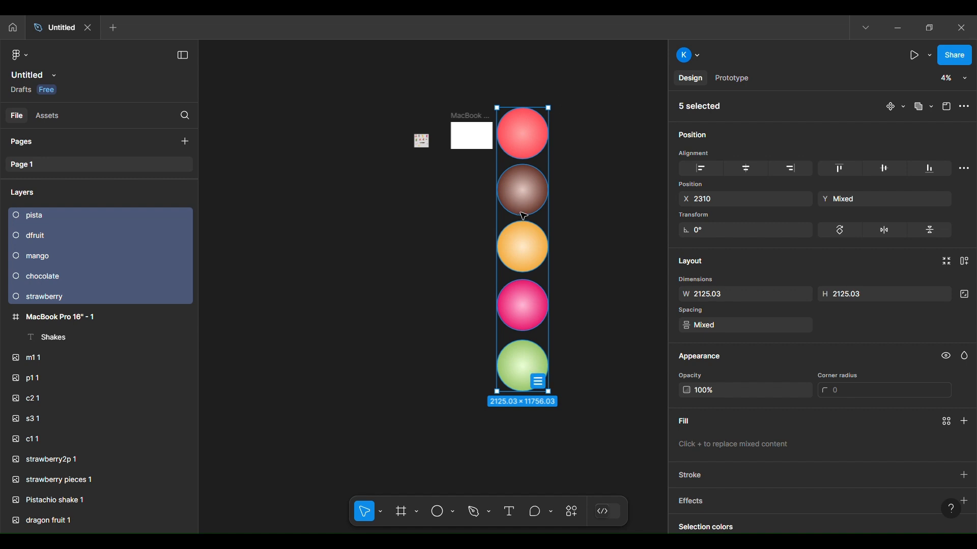
{"action": "left_click", "coordinate": [884, 168]}
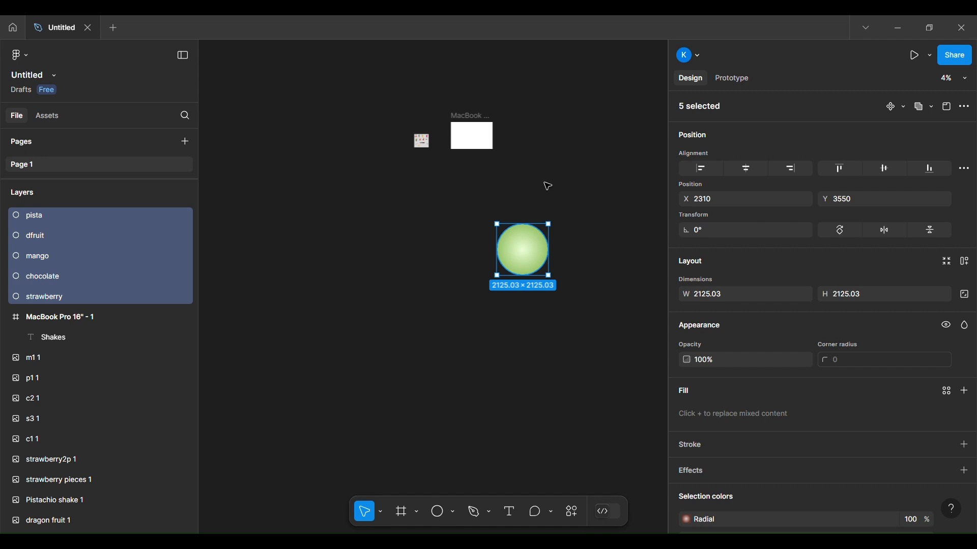
Step: Move the stacked circles into the MacBook Pro frame at X -199, Y -505 so they cover it completely
{"action": "left_click_drag", "start_coordinate": [533, 264], "coordinate": [483, 139]}
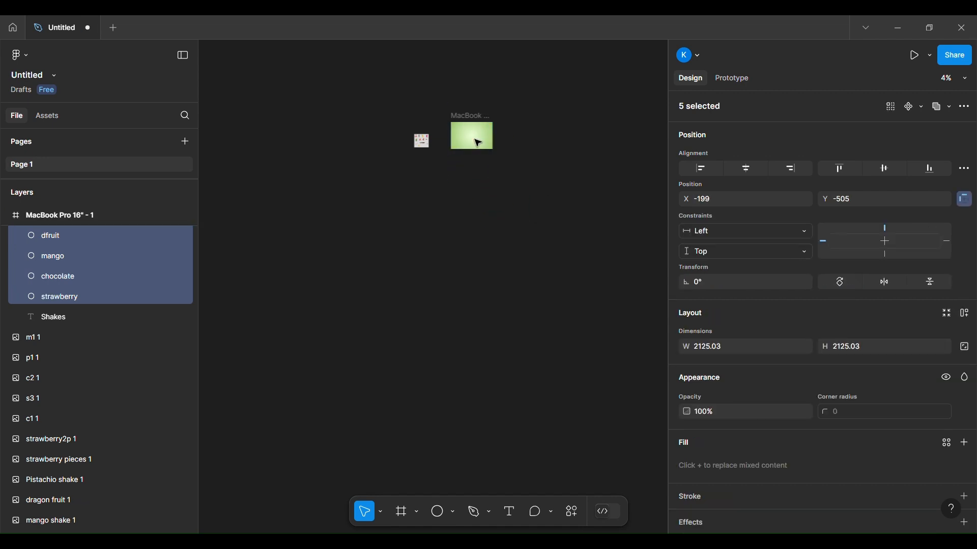
{"action": "scroll", "coordinate": [476, 137], "scroll_direction": "up", "scroll_amount": 10}
{"action": "scroll", "coordinate": [469, 217], "scroll_direction": "down", "scroll_amount": 4}
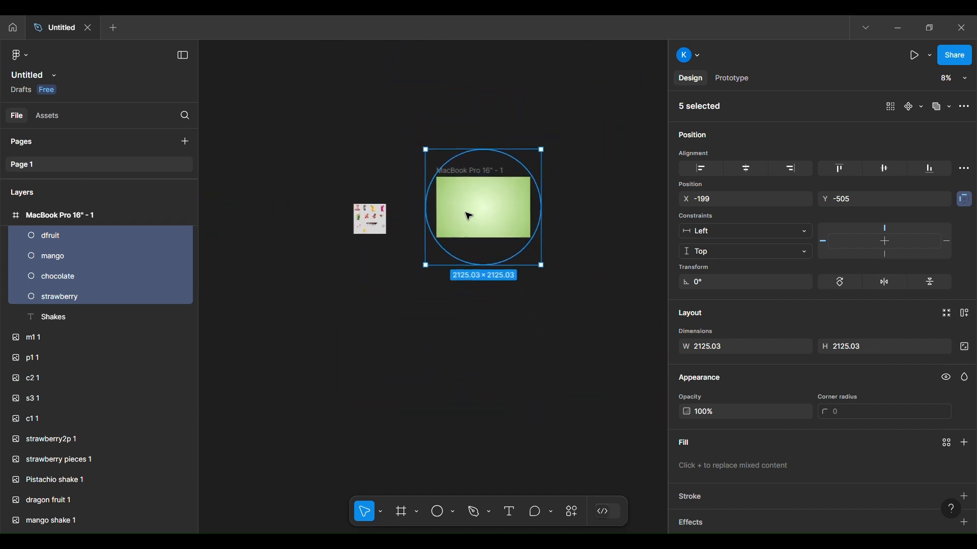
{"action": "scroll", "coordinate": [114, 289], "scroll_direction": "up", "scroll_amount": 1}
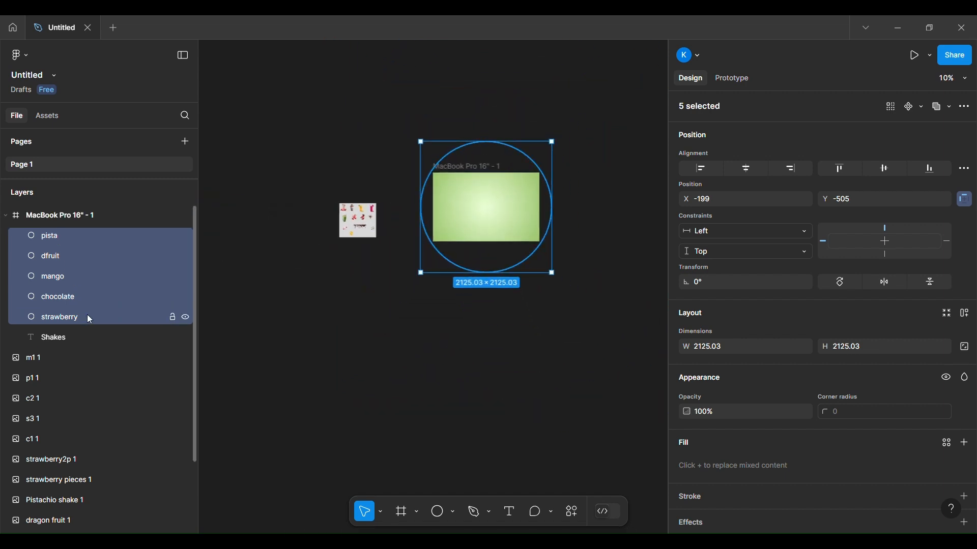
Step: Shrink the pista, dfruit, mango and chocolate circles together to 1 × 1 with their aspect ratio locked
{"action": "left_click", "coordinate": [53, 234]}
{"action": "left_click", "coordinate": [55, 254], "text": "shift"}
{"action": "left_click", "coordinate": [55, 276], "text": "shift"}
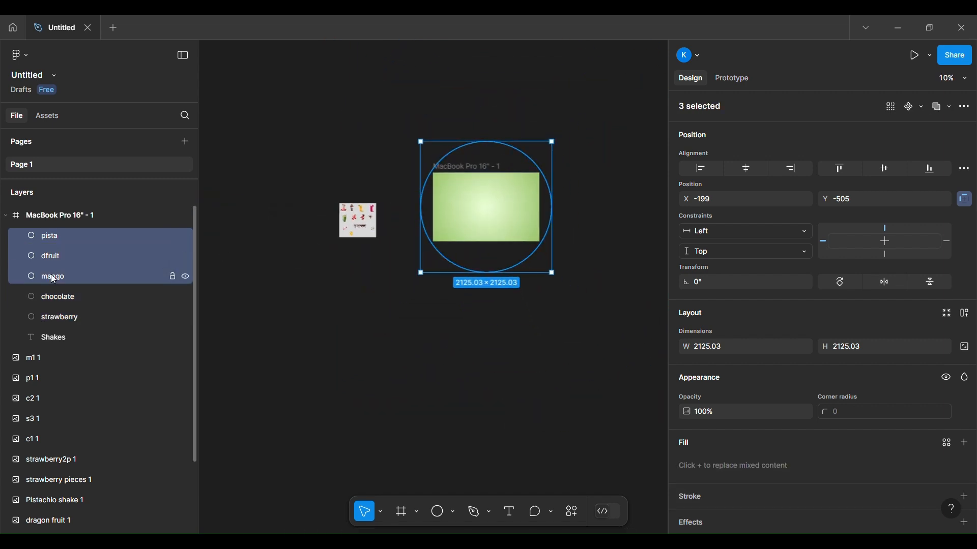
{"action": "left_click", "coordinate": [56, 297], "text": "shift"}
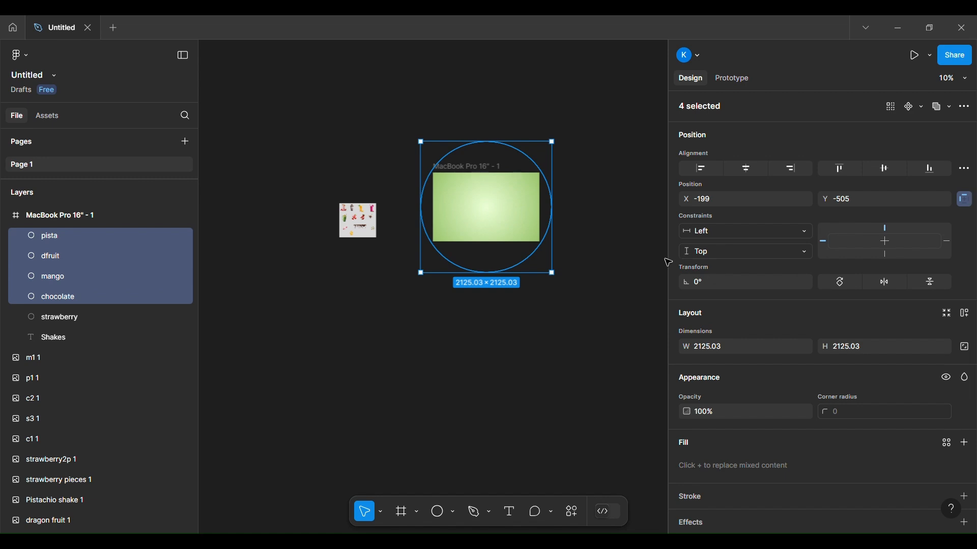
{"action": "left_click_drag", "start_coordinate": [670, 241], "coordinate": [810, 239]}
{"action": "left_click", "coordinate": [865, 346]}
{"action": "left_click", "coordinate": [965, 347]}
{"action": "left_click", "coordinate": [863, 347]}
{"action": "type", "text": "1"}
{"action": "key", "text": "Tab"}
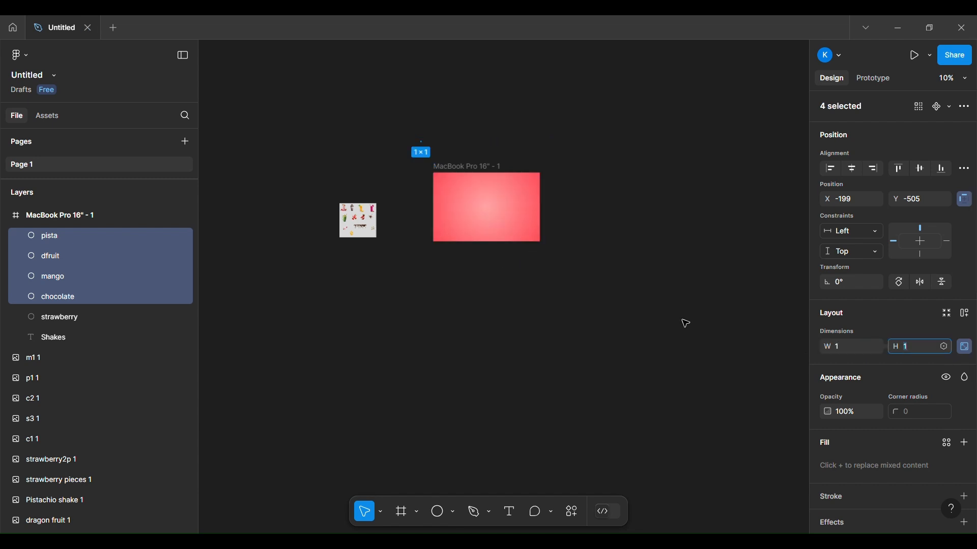
Step: Move the four 1 × 1 circles to the horizontal centre of the MacBook Pro frame's top edge at X 864, Y 0
{"action": "scroll", "coordinate": [685, 324], "scroll_direction": "up", "scroll_amount": 5, "text": "ctrl"}
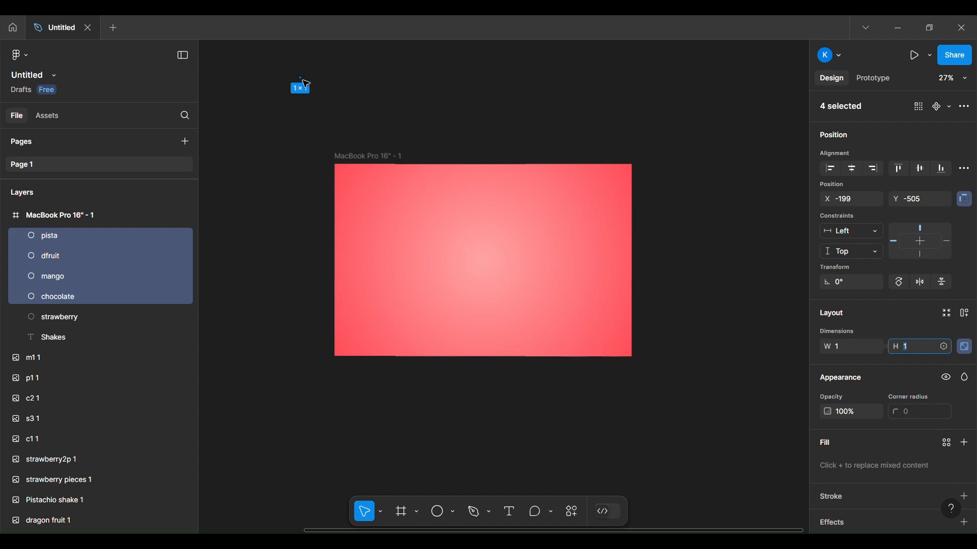
{"action": "left_click_drag", "start_coordinate": [305, 84], "coordinate": [484, 168]}
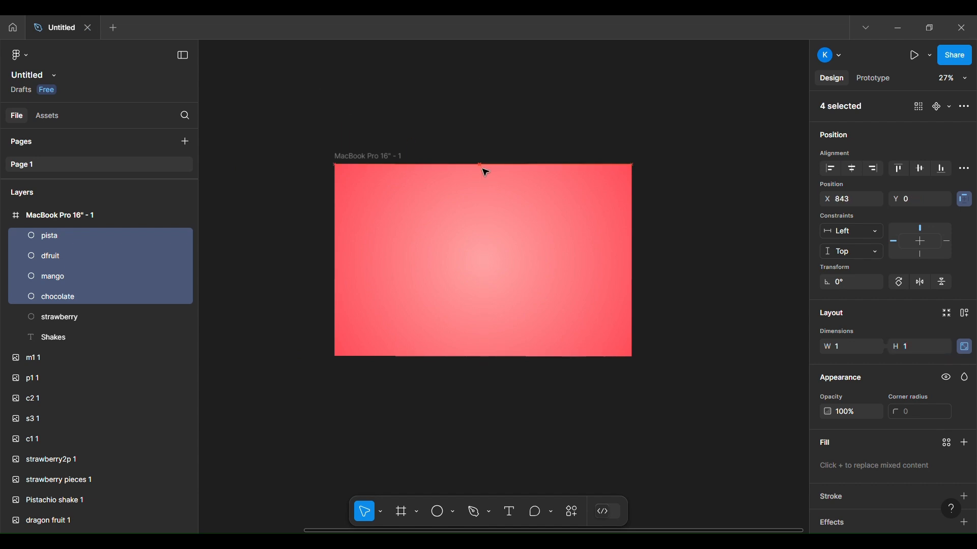
{"action": "scroll", "coordinate": [484, 169], "scroll_direction": "up", "scroll_amount": 10, "text": "ctrl"}
{"action": "scroll", "coordinate": [485, 171], "scroll_direction": "down", "scroll_amount": 8, "text": "ctrl"}
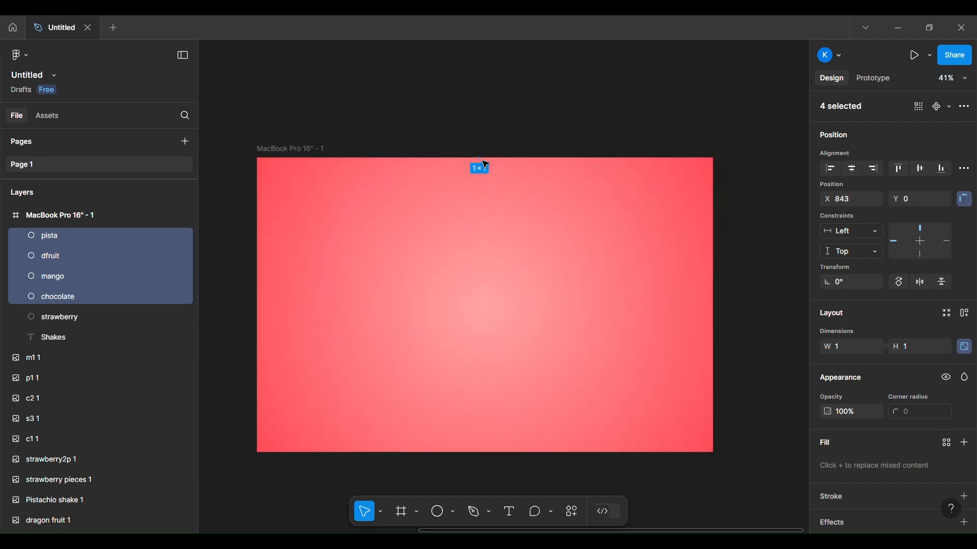
{"action": "left_click_drag", "start_coordinate": [485, 165], "coordinate": [490, 164]}
{"action": "scroll", "coordinate": [552, 112], "scroll_direction": "down", "scroll_amount": 3, "text": "ctrl"}
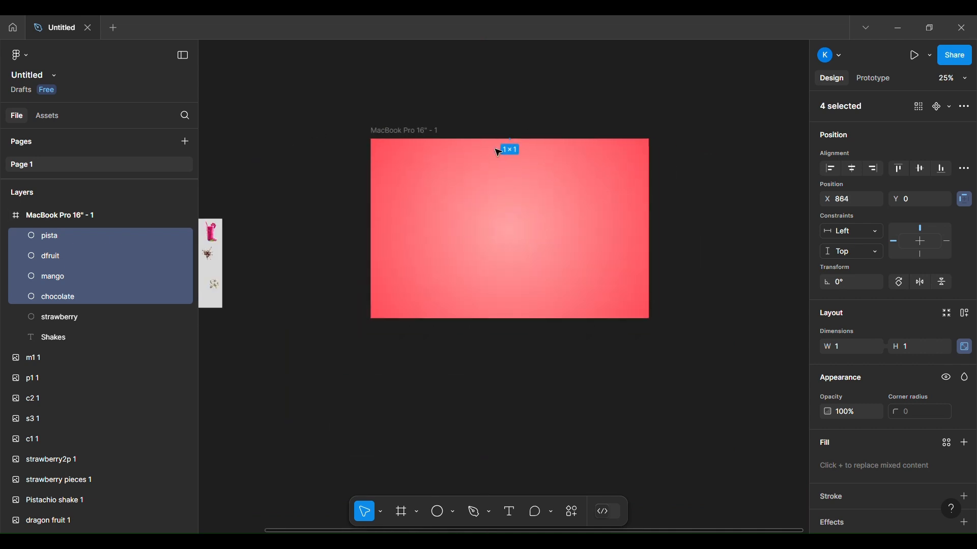
{"action": "left_click", "coordinate": [329, 267]}
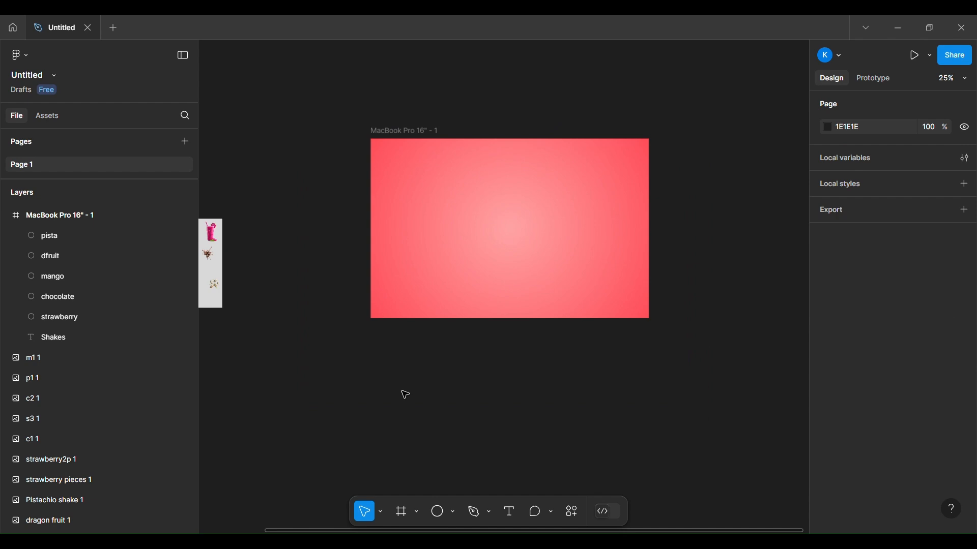
Step: Draw a rectangle about 710 × 791 in the middle of the MacBook Pro frame at X 510, Y 194
{"action": "left_click", "coordinate": [453, 512]}
{"action": "left_click", "coordinate": [458, 387]}
{"action": "mouse_move", "coordinate": [466, 164]}
{"action": "left_mouse_down"}
{"action": "mouse_move", "coordinate": [577, 287]}
{"action": "mouse_move", "coordinate": [554, 271]}
{"action": "mouse_move", "coordinate": [571, 305]}
{"action": "mouse_move", "coordinate": [567, 297]}
{"action": "left_mouse_up"}
{"action": "left_click_drag", "start_coordinate": [528, 231], "coordinate": [528, 239]}
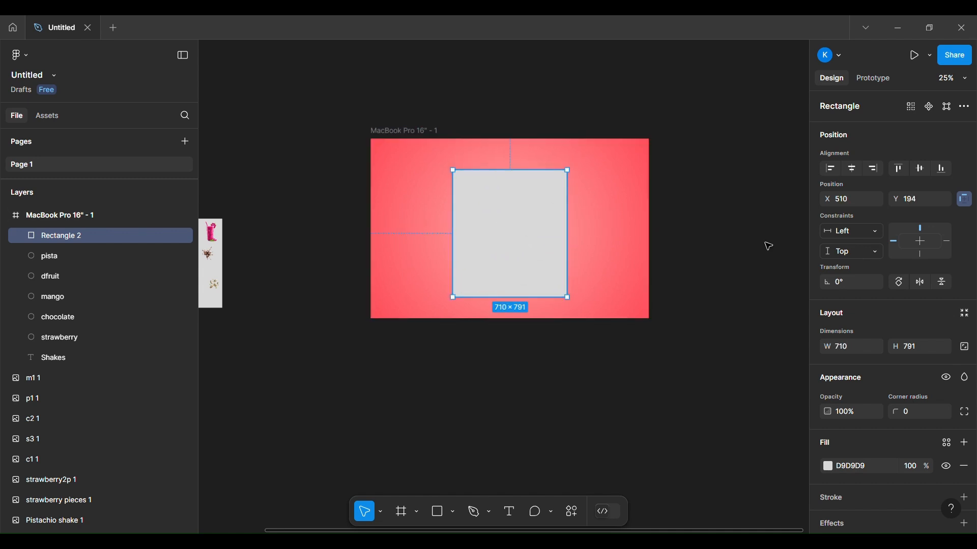
Step: Change the rectangle's fill to an image and upload the strawberry shake picture
{"action": "scroll", "coordinate": [887, 420], "scroll_direction": "down", "scroll_amount": 2}
{"action": "left_click", "coordinate": [828, 405]}
{"action": "left_click", "coordinate": [706, 202]}
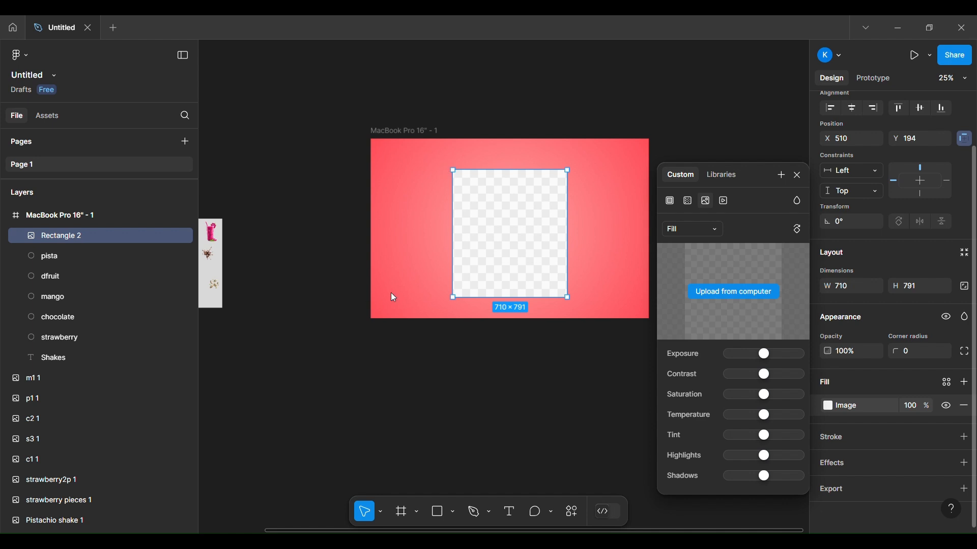
{"action": "scroll", "coordinate": [452, 412], "scroll_direction": "right", "scroll_amount": 3}
{"action": "scroll", "coordinate": [451, 412], "scroll_direction": "down", "scroll_amount": 2}
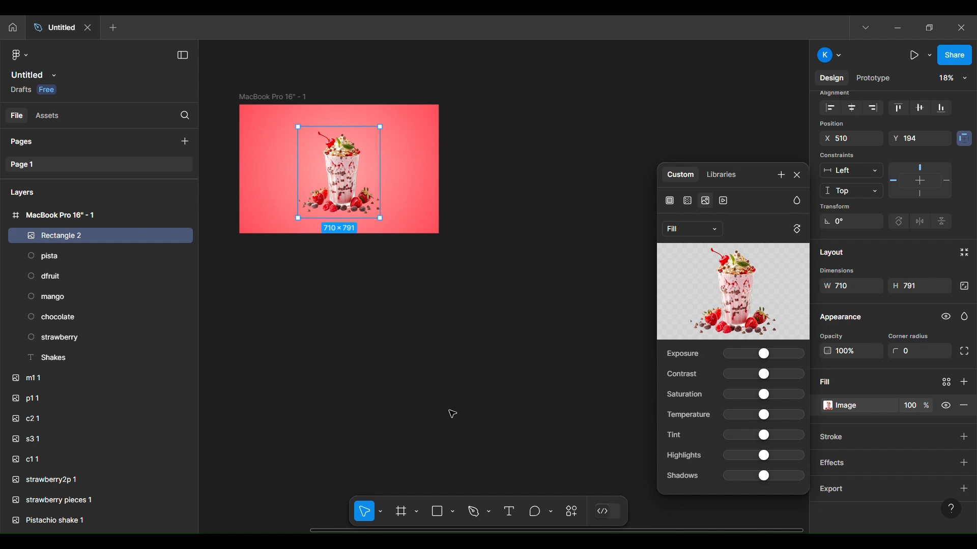
Step: Raise the strawberry shake image in the frame and enlarge it proportionally about its centre to 872 × 971
{"action": "mouse_move", "coordinate": [340, 169]}
{"action": "left_mouse_down"}
{"action": "mouse_move", "coordinate": [541, 165]}
{"action": "mouse_move", "coordinate": [335, 171]}
{"action": "left_mouse_up"}
{"action": "key", "text": "Escape"}
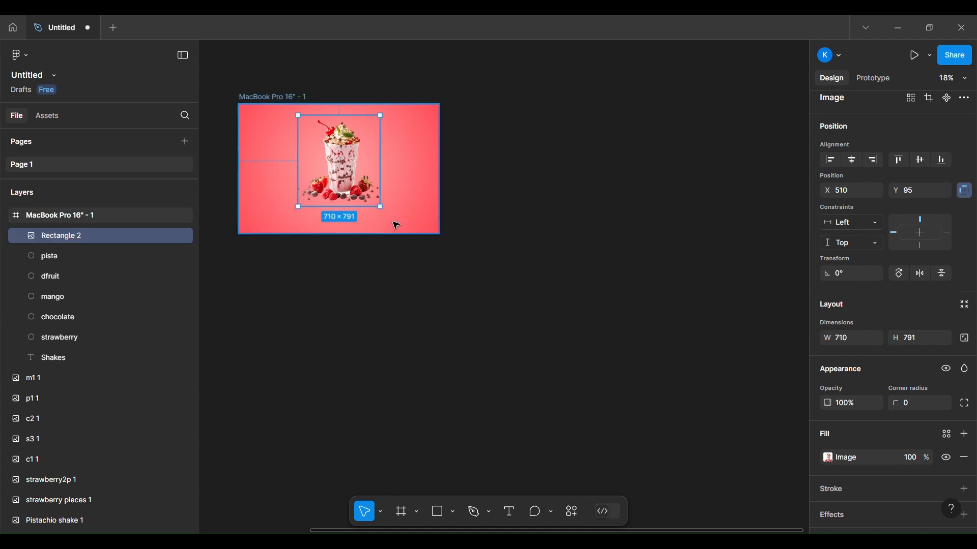
{"action": "mouse_move", "coordinate": [380, 207]}
{"action": "left_mouse_down"}
{"action": "mouse_move", "coordinate": [393, 226]}
{"action": "mouse_move", "coordinate": [390, 218]}
{"action": "left_mouse_up"}
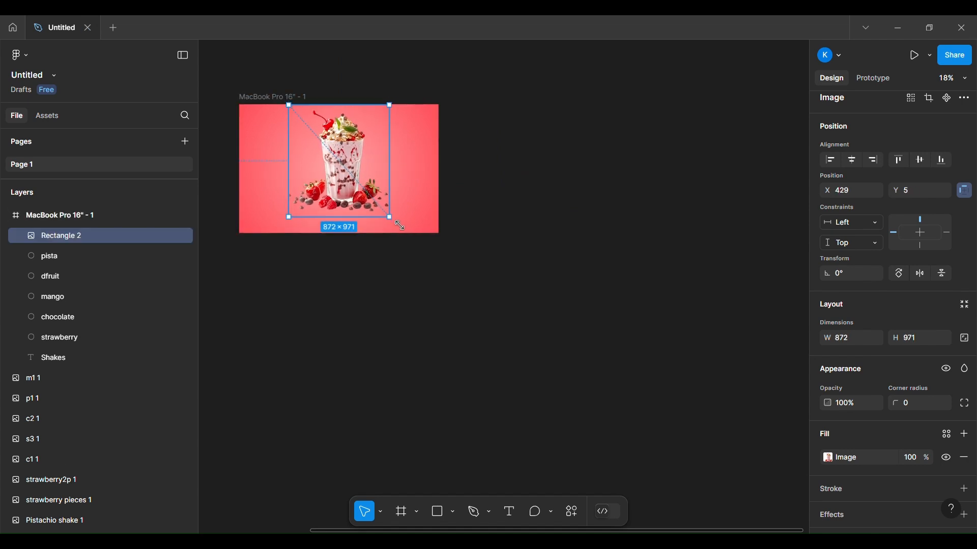
Step: Move the strawberry shake image out beside the frame and duplicate it four times downward in a column at X 2544
{"action": "left_click_drag", "start_coordinate": [349, 162], "coordinate": [542, 293]}
{"action": "scroll", "coordinate": [543, 293], "scroll_direction": "down", "scroll_amount": 3}
{"action": "left_click_drag", "start_coordinate": [553, 222], "coordinate": [552, 361]}
{"action": "scroll", "coordinate": [548, 357], "scroll_direction": "down", "scroll_amount": 3}
{"action": "left_click_drag", "start_coordinate": [545, 203], "coordinate": [552, 335]}
{"action": "scroll", "coordinate": [548, 333], "scroll_direction": "down", "scroll_amount": 3}
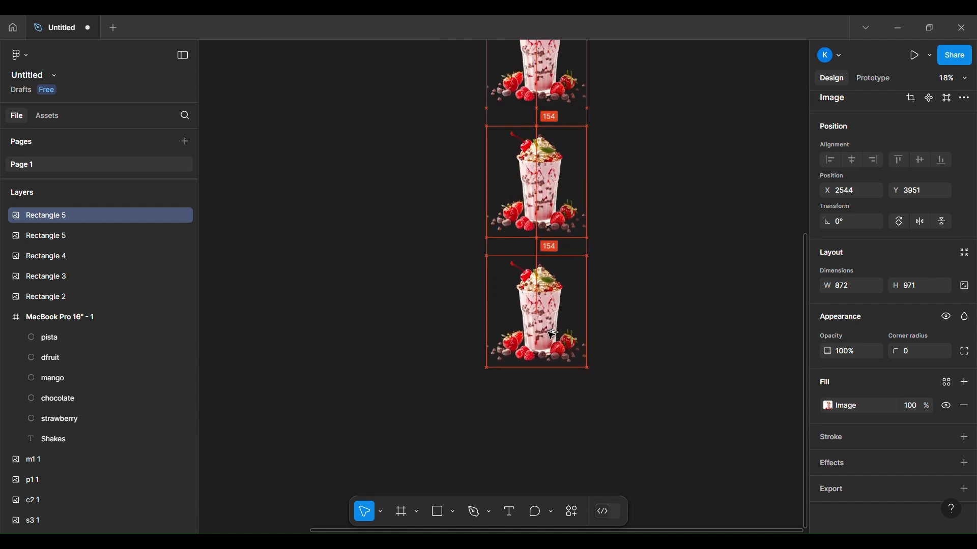
{"action": "scroll", "coordinate": [531, 309], "scroll_direction": "down", "scroll_amount": 4}
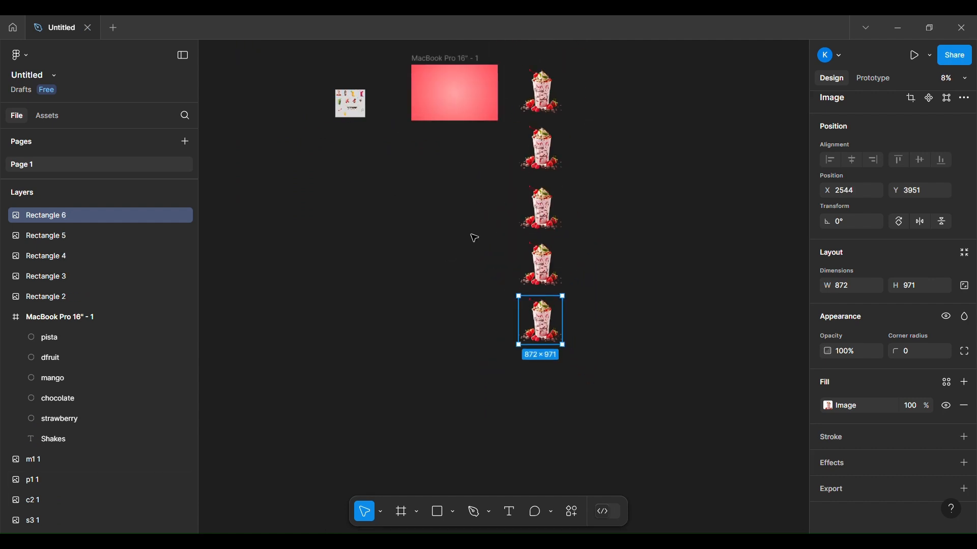
Step: Select the four lower shake copies, set their width to 650 with the aspect ratio locked, and move them to X 2655
{"action": "left_click", "coordinate": [555, 163]}
{"action": "left_click", "coordinate": [511, 139]}
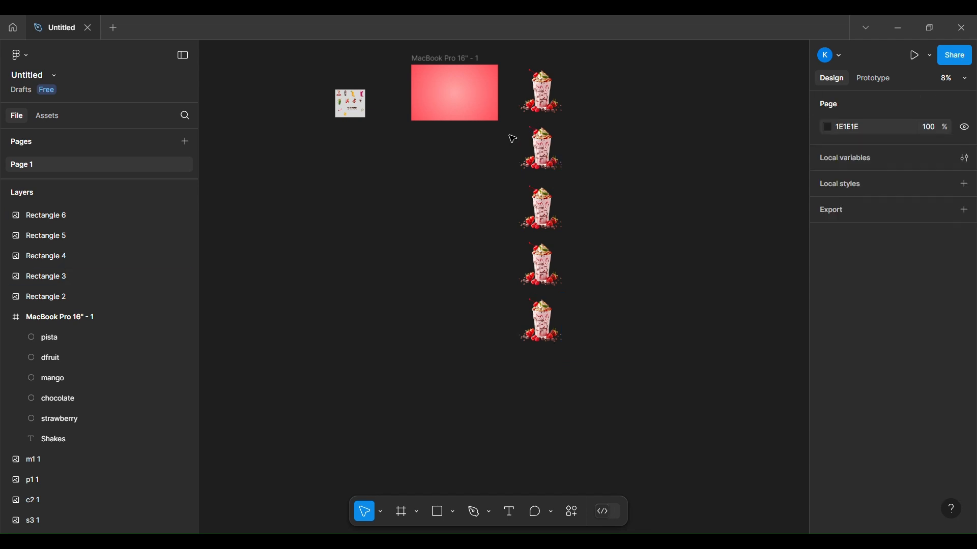
{"action": "left_click_drag", "start_coordinate": [520, 130], "coordinate": [583, 366]}
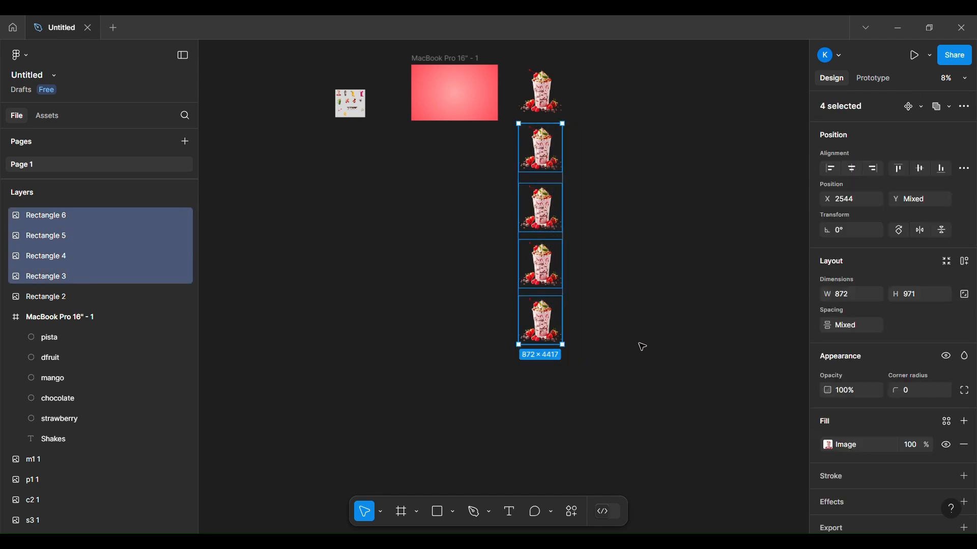
{"action": "left_click", "coordinate": [857, 292]}
{"action": "type", "text": "450"}
{"action": "key", "text": "Return"}
{"action": "type", "text": "650"}
{"action": "key", "text": "Return"}
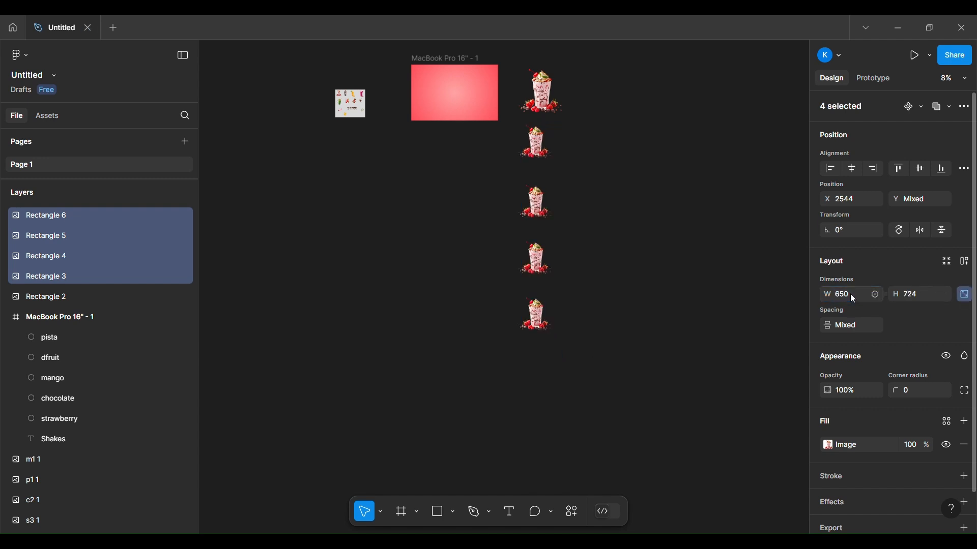
{"action": "left_click_drag", "start_coordinate": [537, 147], "coordinate": [543, 148]}
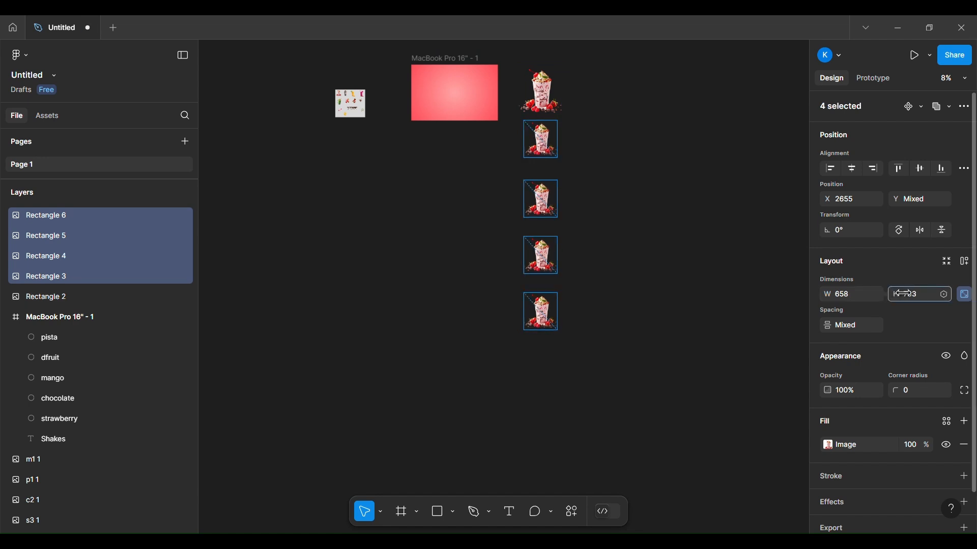
Step: Try a width of 800 on the four shake copies and set it back to 650
{"action": "left_click", "coordinate": [851, 294]}
{"action": "type", "text": "800"}
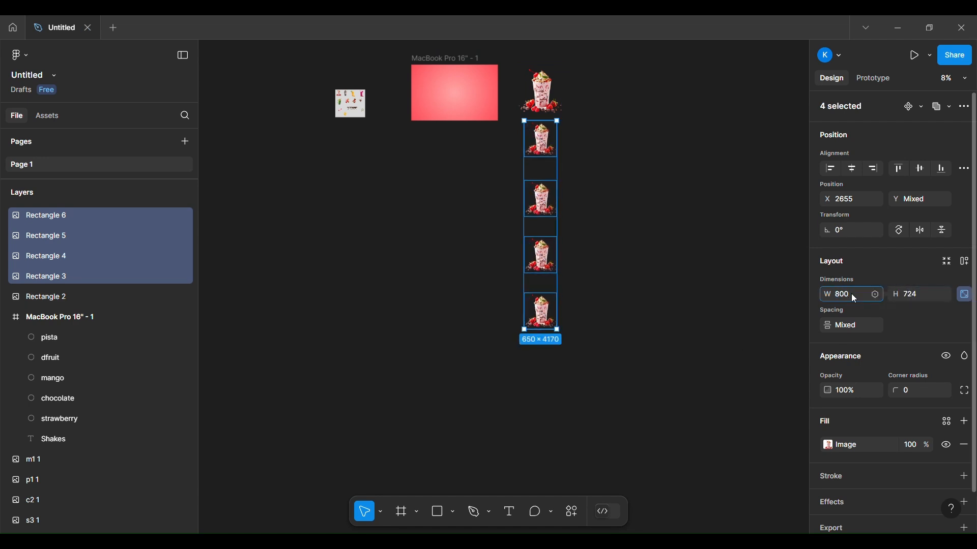
{"action": "key", "text": "Return"}
{"action": "type", "text": "650"}
{"action": "key", "text": "Return"}
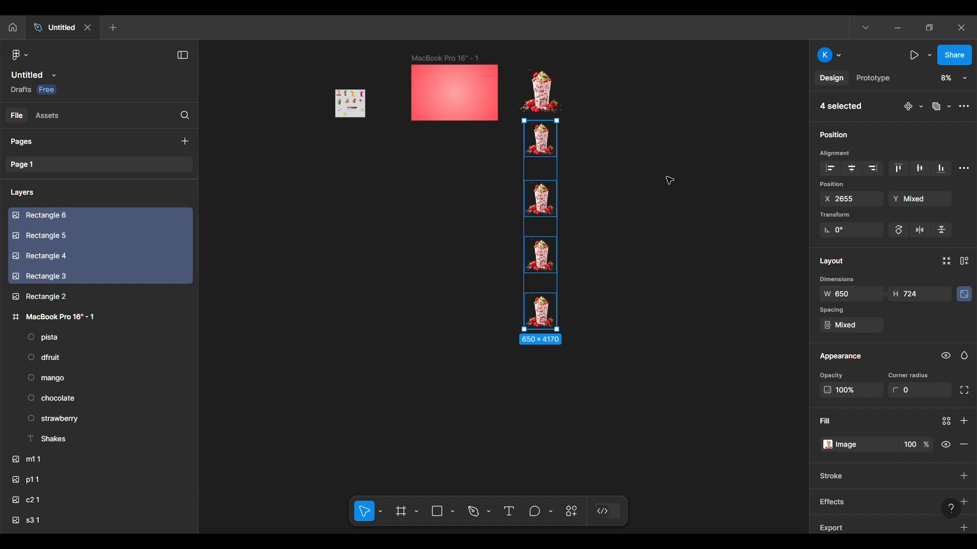
Step: Replace the image fill of the second shake in the column with the chocolate shake picture
{"action": "scroll", "coordinate": [670, 183], "scroll_direction": "up", "scroll_amount": 3}
{"action": "left_click", "coordinate": [503, 131]}
{"action": "left_click", "coordinate": [828, 415]}
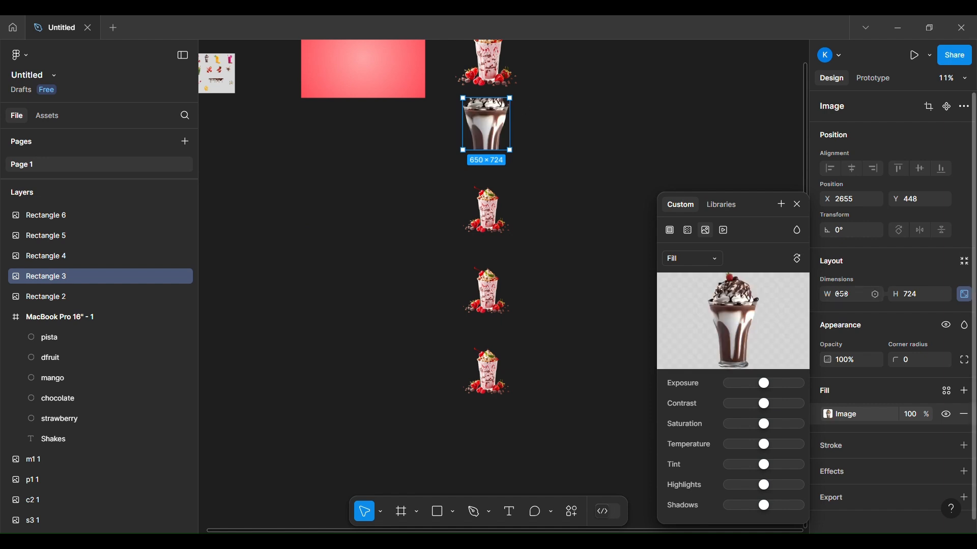
Step: Resize the chocolate shake's rectangle to 337 × 648 so its edges fit closely around the whole glass
{"action": "left_click_drag", "start_coordinate": [828, 295], "coordinate": [805, 294]}
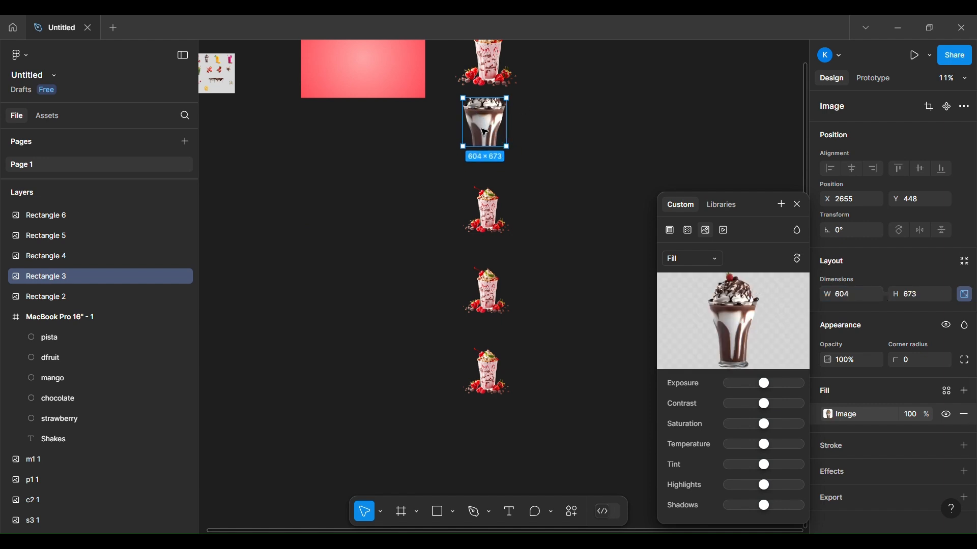
{"action": "left_click_drag", "start_coordinate": [507, 98], "coordinate": [500, 111]}
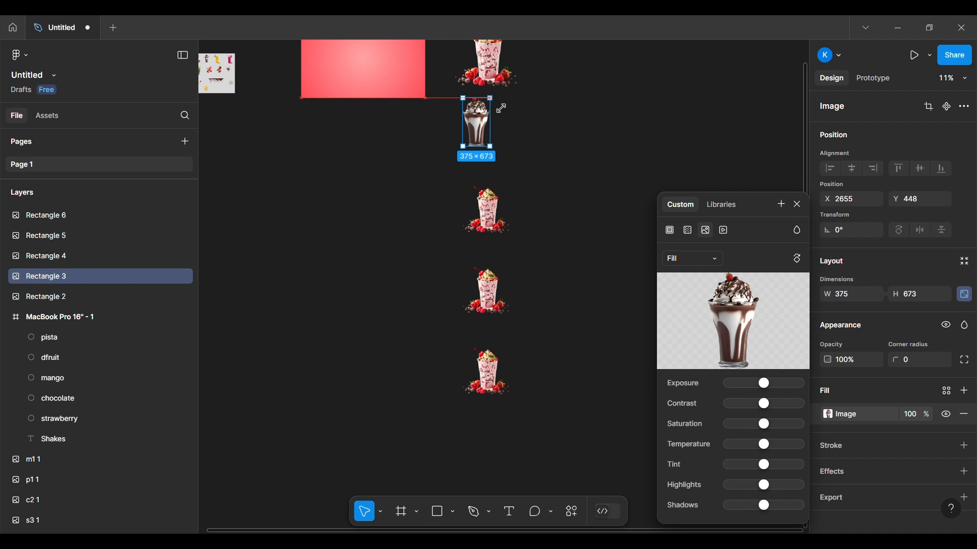
{"action": "scroll", "coordinate": [500, 111], "scroll_direction": "up", "scroll_amount": 10}
{"action": "left_click_drag", "start_coordinate": [383, 112], "coordinate": [385, 78]}
{"action": "mouse_move", "coordinate": [502, 324]}
{"action": "left_mouse_down"}
{"action": "mouse_move", "coordinate": [521, 327]}
{"action": "mouse_move", "coordinate": [508, 320]}
{"action": "left_mouse_up"}
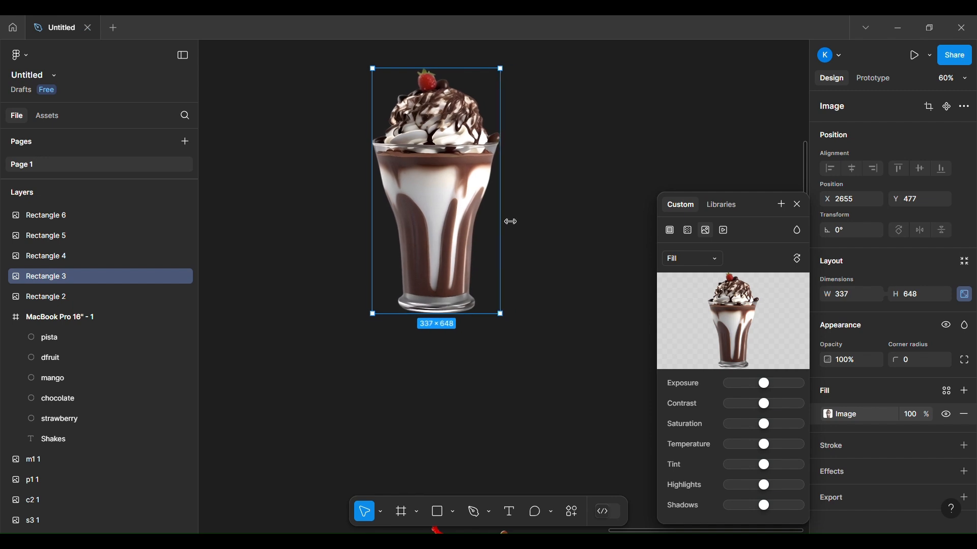
Step: Replace the third shake's image fill with the mango shake picture
{"action": "scroll", "coordinate": [511, 222], "scroll_direction": "down", "scroll_amount": 5}
{"action": "scroll", "coordinate": [471, 336], "scroll_direction": "right", "scroll_amount": 3}
{"action": "scroll", "coordinate": [471, 336], "scroll_direction": "down", "scroll_amount": 4}
{"action": "left_click", "coordinate": [394, 285]}
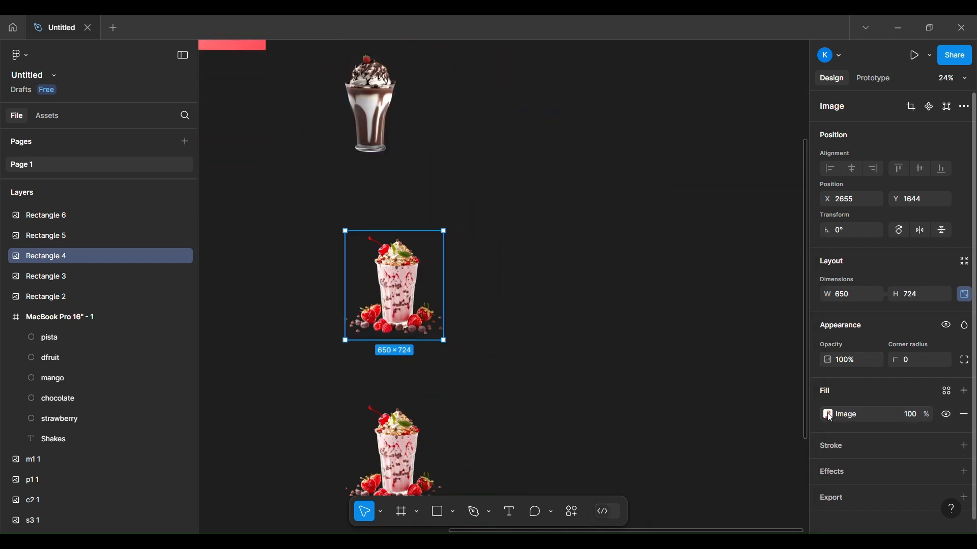
{"action": "left_click", "coordinate": [830, 416]}
{"action": "mouse_move", "coordinate": [738, 326]}
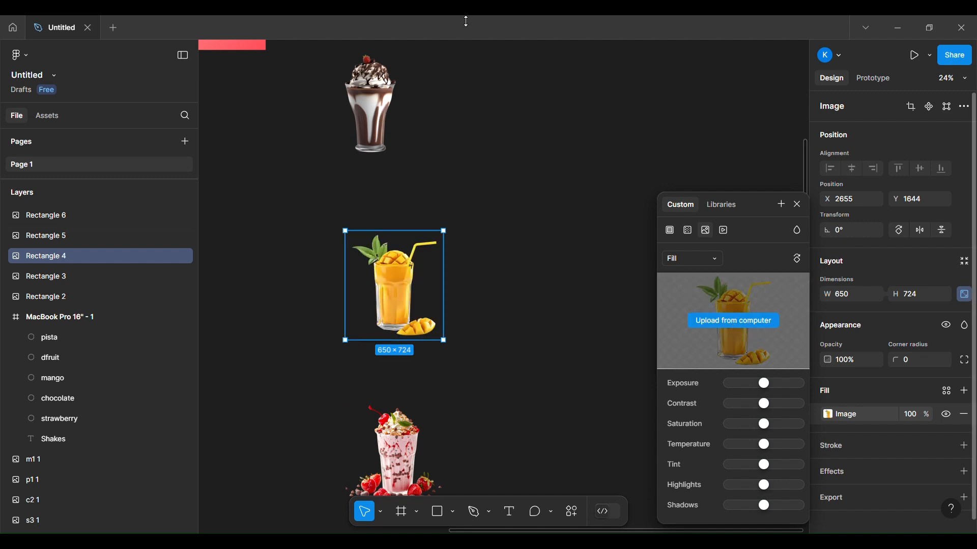
Step: Replace the fourth shake's image fill with the dragon fruit shake picture
{"action": "scroll", "coordinate": [468, 196], "scroll_direction": "down", "scroll_amount": 3}
{"action": "left_click", "coordinate": [399, 300]}
{"action": "left_click", "coordinate": [828, 414]}
{"action": "left_click", "coordinate": [720, 326]}
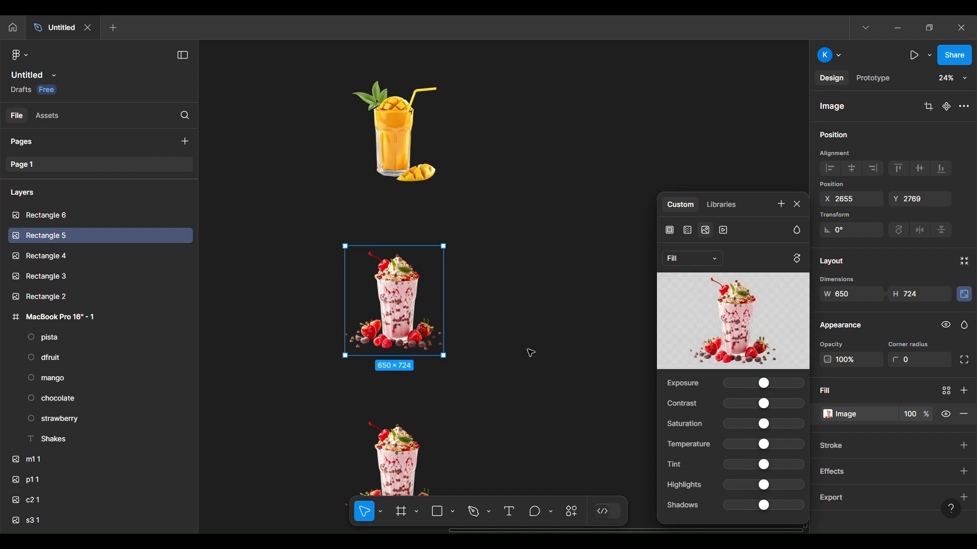
Step: Replace the last shake's image fill with the green pistachio shake picture
{"action": "scroll", "coordinate": [529, 351], "scroll_direction": "down", "scroll_amount": 10}
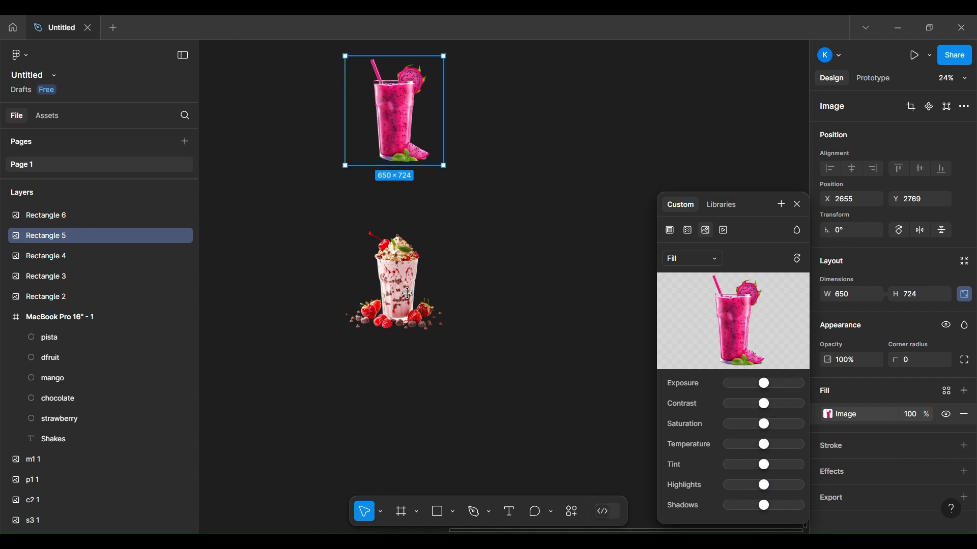
{"action": "left_click", "coordinate": [408, 293]}
{"action": "left_click", "coordinate": [828, 415]}
{"action": "mouse_move", "coordinate": [743, 317]}
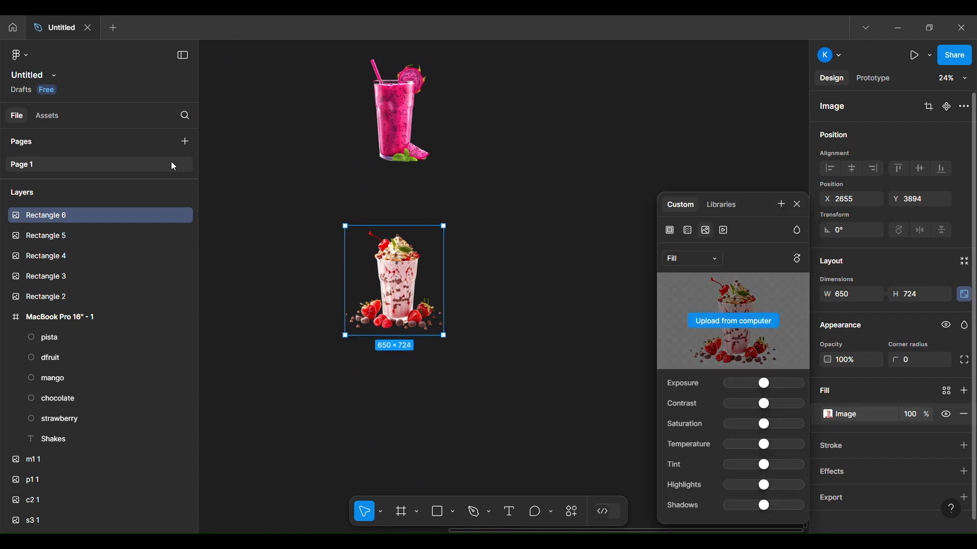
Step: Move the chocolate shake to X 2811, Y 515 so it is centred in the column with the other shakes
{"action": "scroll", "coordinate": [514, 235], "scroll_direction": "up", "scroll_amount": 8}
{"action": "left_click", "coordinate": [365, 205]}
{"action": "left_click_drag", "start_coordinate": [365, 205], "coordinate": [385, 210]}
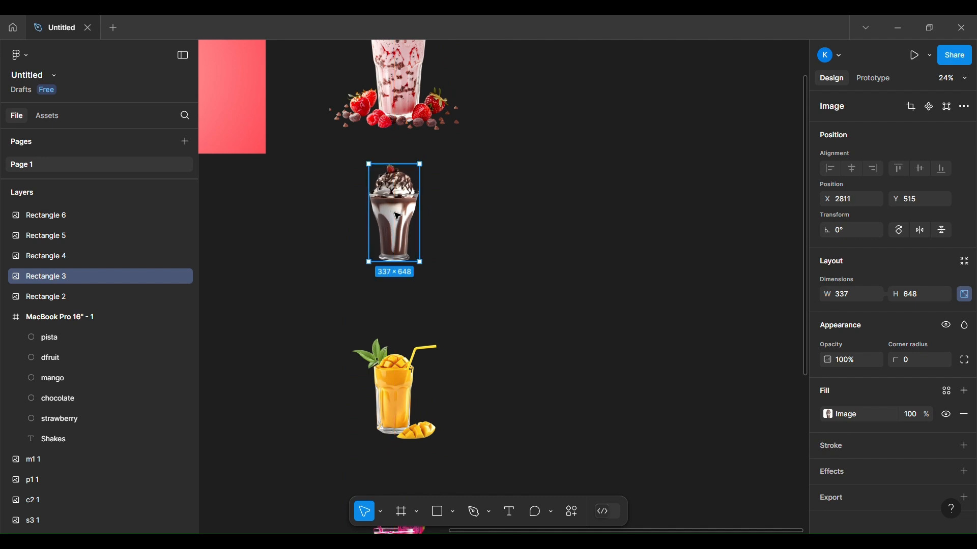
{"action": "scroll", "coordinate": [485, 226], "scroll_direction": "down", "scroll_amount": 5}
{"action": "scroll", "coordinate": [486, 226], "scroll_direction": "down", "scroll_amount": 3}
{"action": "left_click", "coordinate": [571, 172]}
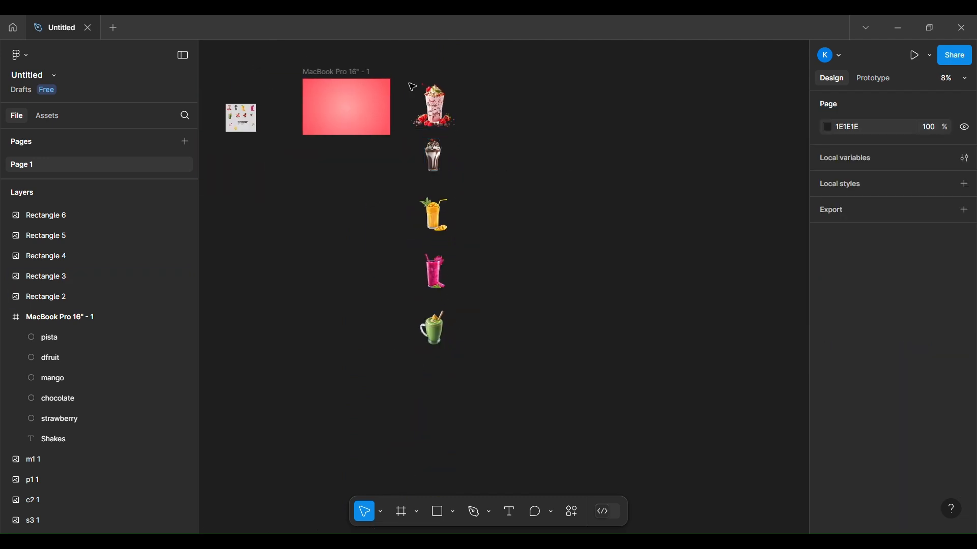
Step: Select all five shake images in the column and add auto layout to them
{"action": "left_click_drag", "start_coordinate": [455, 247], "coordinate": [479, 399]}
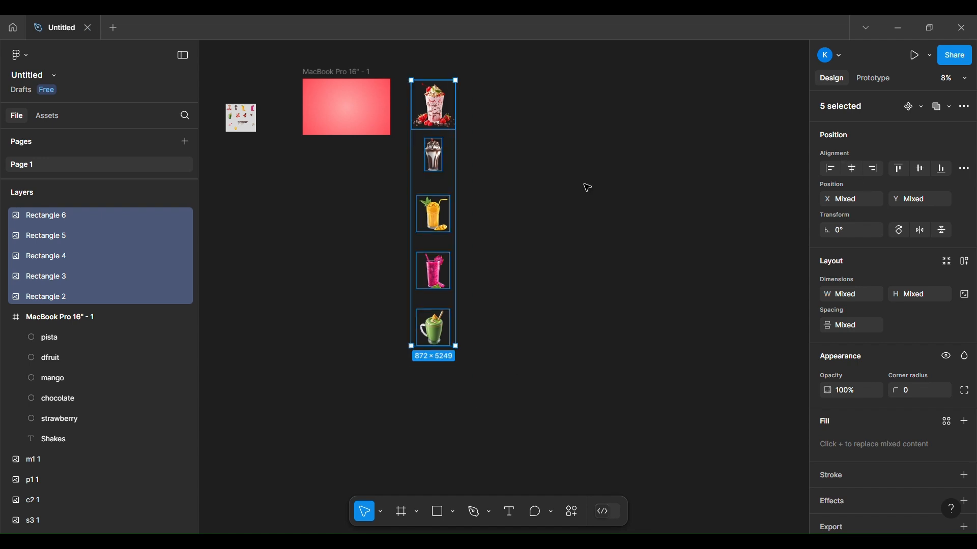
{"action": "left_click", "coordinate": [560, 236]}
{"action": "left_click_drag", "start_coordinate": [407, 81], "coordinate": [484, 355]}
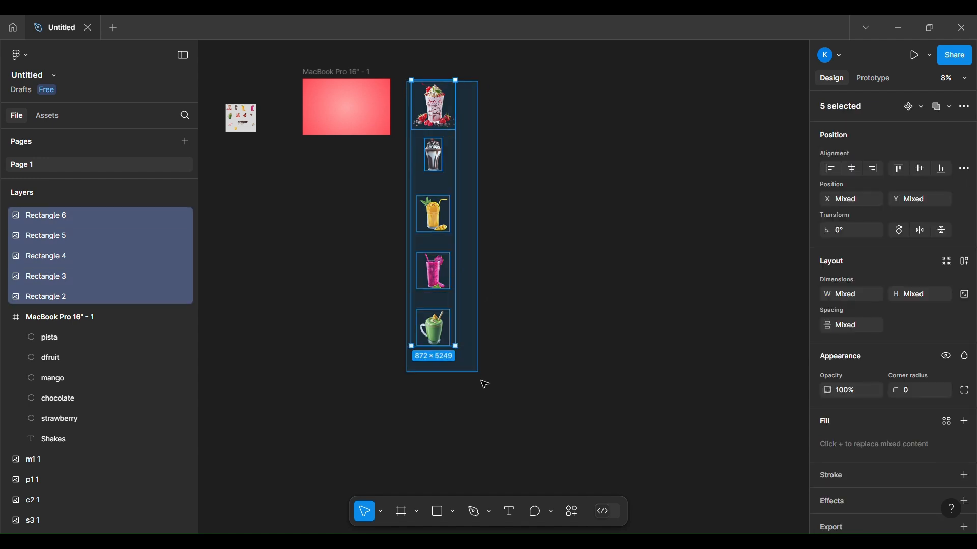
{"action": "right_click", "coordinate": [433, 276]}
{"action": "left_click", "coordinate": [487, 335]}
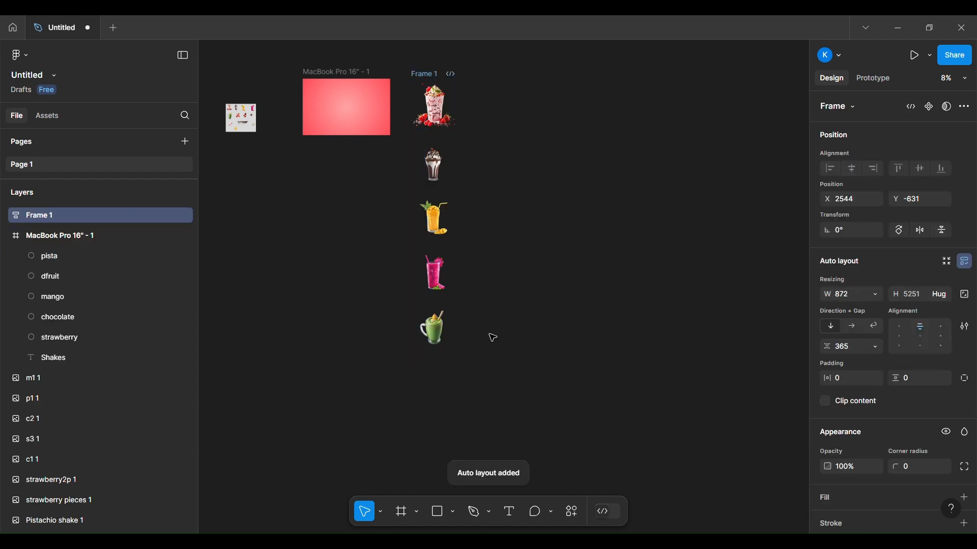
Step: Rename the new auto layout frame as auto layout
{"action": "double_click", "coordinate": [42, 215]}
{"action": "type", "text": "auto layo"}
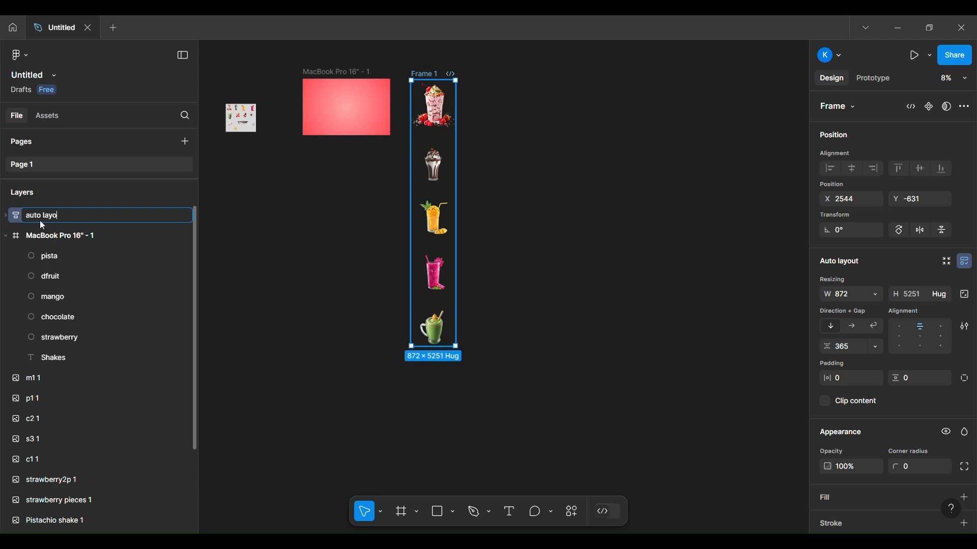
{"action": "type", "text": "ut"}
{"action": "key", "text": "Return"}
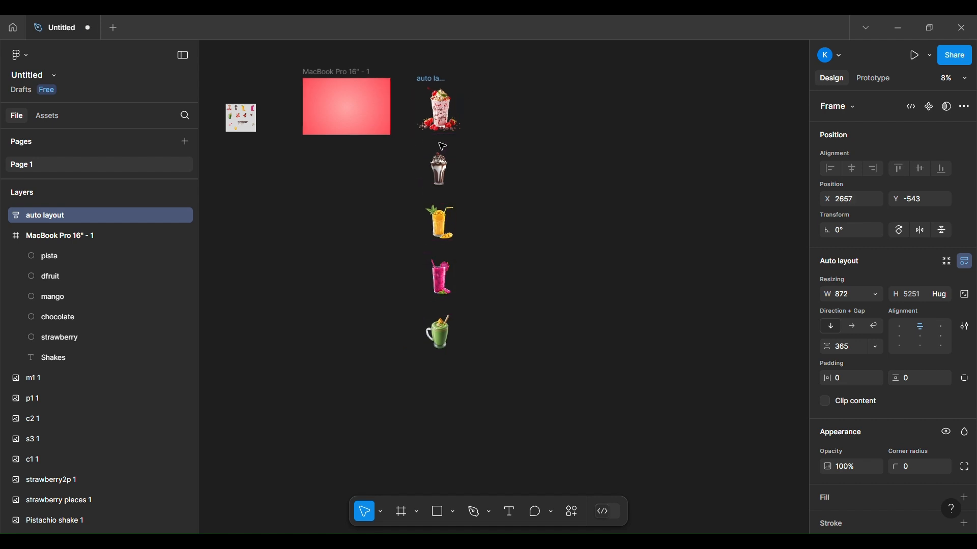
Step: Reduce the vertical gap between the shakes in the auto layout frame to 210
{"action": "scroll", "coordinate": [452, 146], "scroll_direction": "up", "scroll_amount": 5}
{"action": "mouse_move", "coordinate": [453, 148]}
{"action": "left_mouse_down"}
{"action": "mouse_move", "coordinate": [454, 122]}
{"action": "mouse_move", "coordinate": [453, 136]}
{"action": "left_mouse_up"}
{"action": "scroll", "coordinate": [394, 242], "scroll_direction": "down", "scroll_amount": 4}
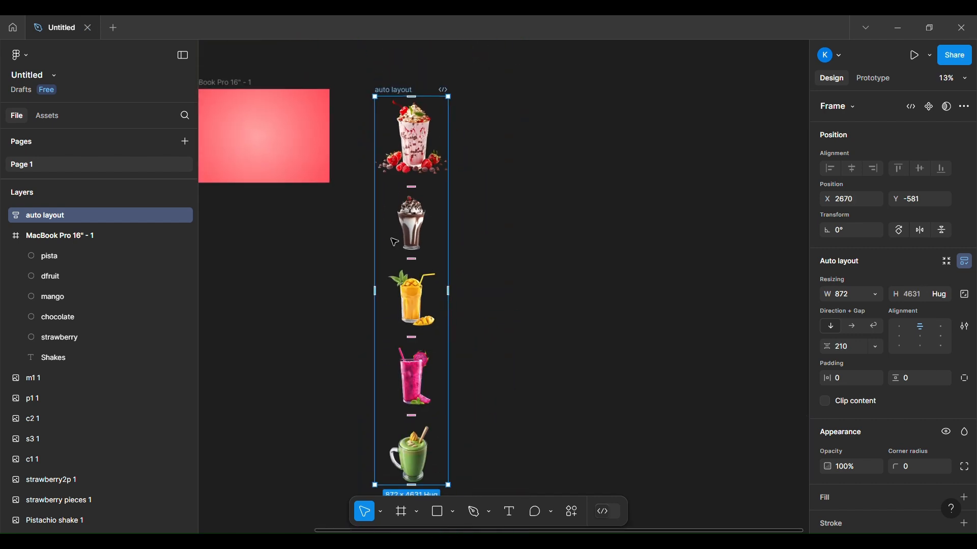
Step: Resize the chocolate shake image in the auto layout frame to 650 wide and 720 high
{"action": "scroll", "coordinate": [530, 205], "scroll_direction": "down", "scroll_amount": 2}
{"action": "left_click", "coordinate": [452, 274]}
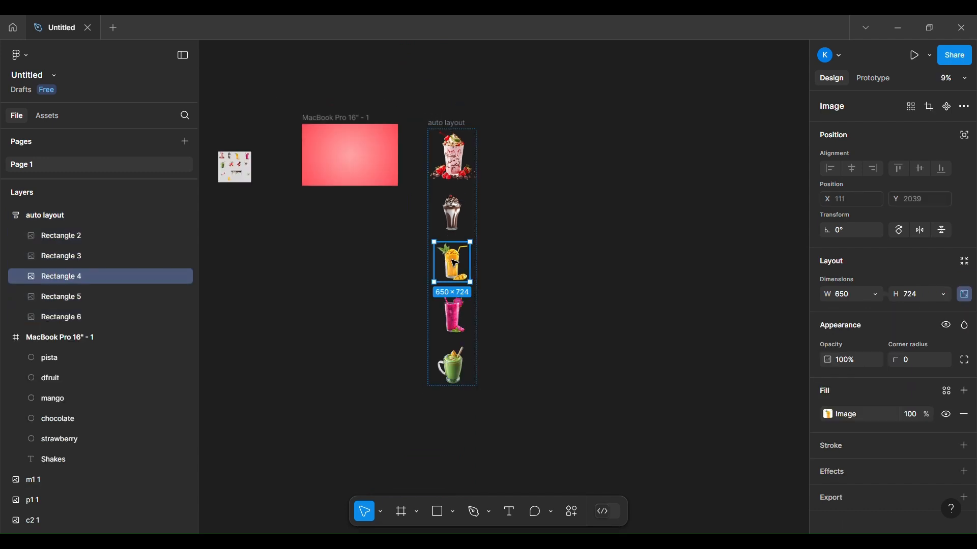
{"action": "left_click", "coordinate": [451, 214]}
{"action": "left_click", "coordinate": [854, 294]}
{"action": "type", "text": "650"}
{"action": "key", "text": "Return"}
{"action": "left_click", "coordinate": [920, 295]}
{"action": "type", "text": "720"}
{"action": "key", "text": "Return"}
{"action": "left_click", "coordinate": [453, 267]}
{"action": "left_click", "coordinate": [453, 215]}
{"action": "left_click", "coordinate": [453, 267]}
{"action": "left_click", "coordinate": [452, 214]}
Step: Wrap the auto layout column in a new frame and name that frame shake
{"action": "left_click_drag", "start_coordinate": [401, 59], "coordinate": [503, 460]}
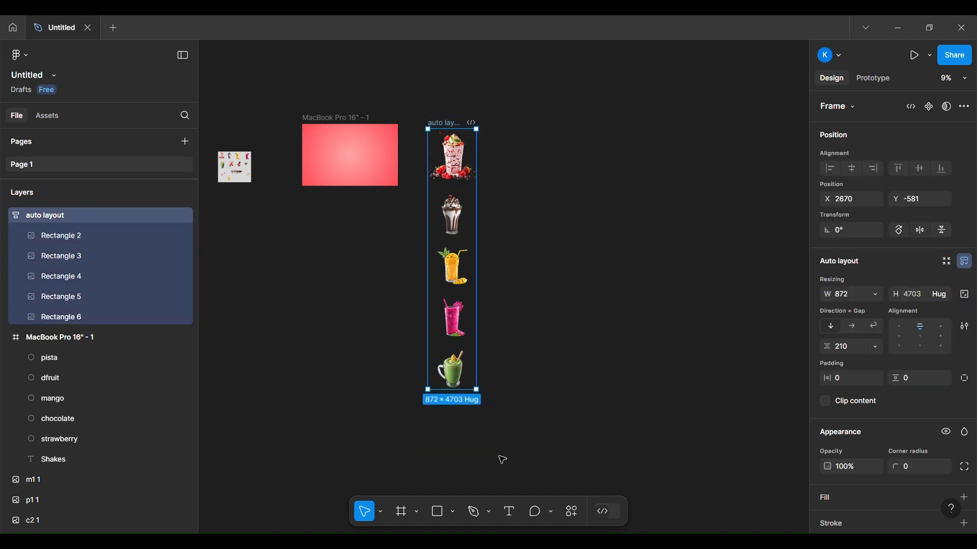
{"action": "right_click", "coordinate": [448, 151]}
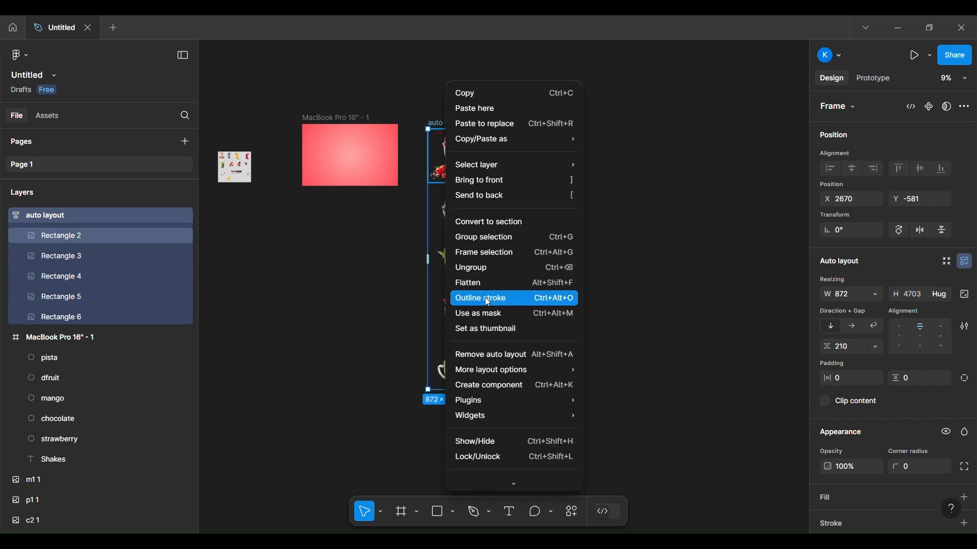
{"action": "left_click", "coordinate": [497, 253]}
{"action": "double_click", "coordinate": [452, 124]}
{"action": "type", "text": "shake"}
{"action": "key", "text": "Return"}
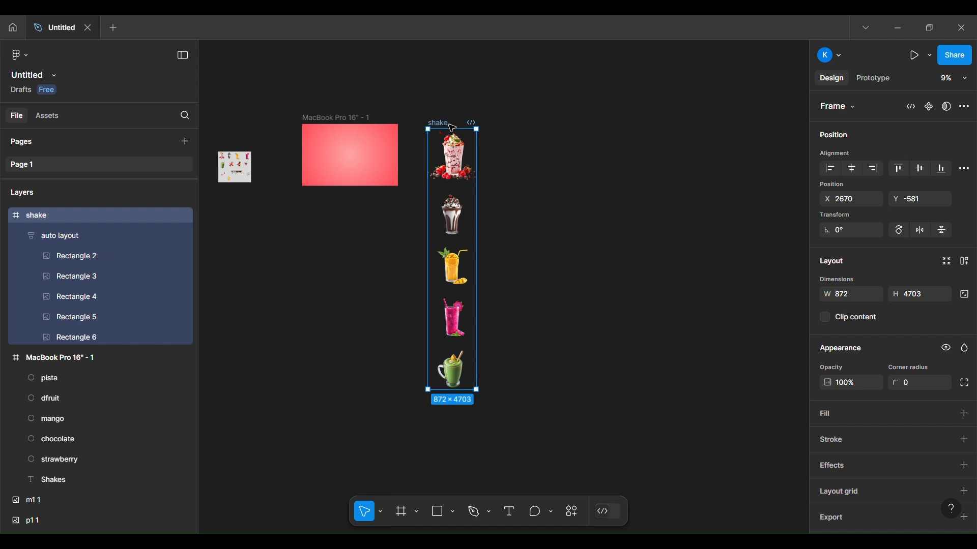
Step: Move the shake frame into the MacBook Pro 16" - 1 frame so the strawberry shake sits centred on the red background
{"action": "key", "text": "t"}
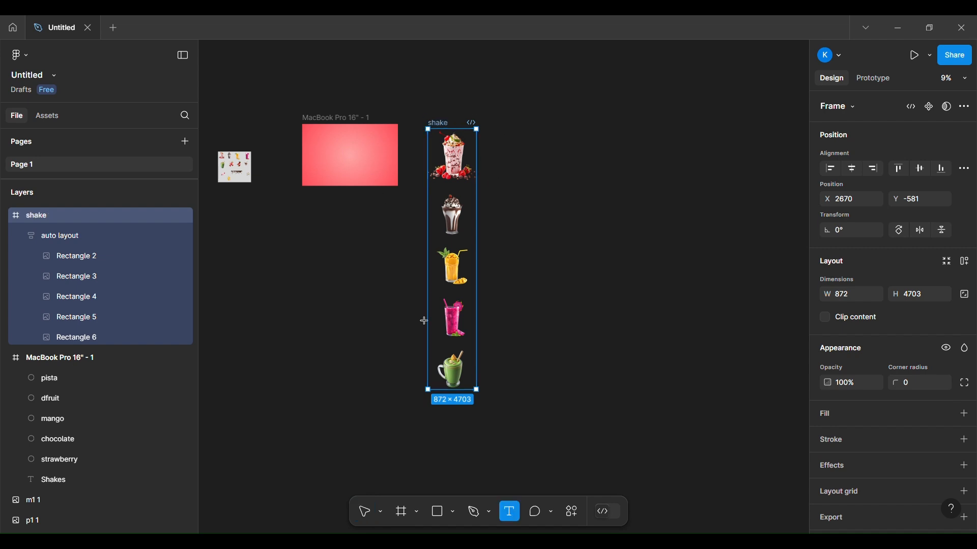
{"action": "left_click", "coordinate": [366, 512]}
{"action": "left_click_drag", "start_coordinate": [460, 155], "coordinate": [349, 157]}
{"action": "scroll", "coordinate": [468, 155], "scroll_direction": "up", "scroll_amount": 5}
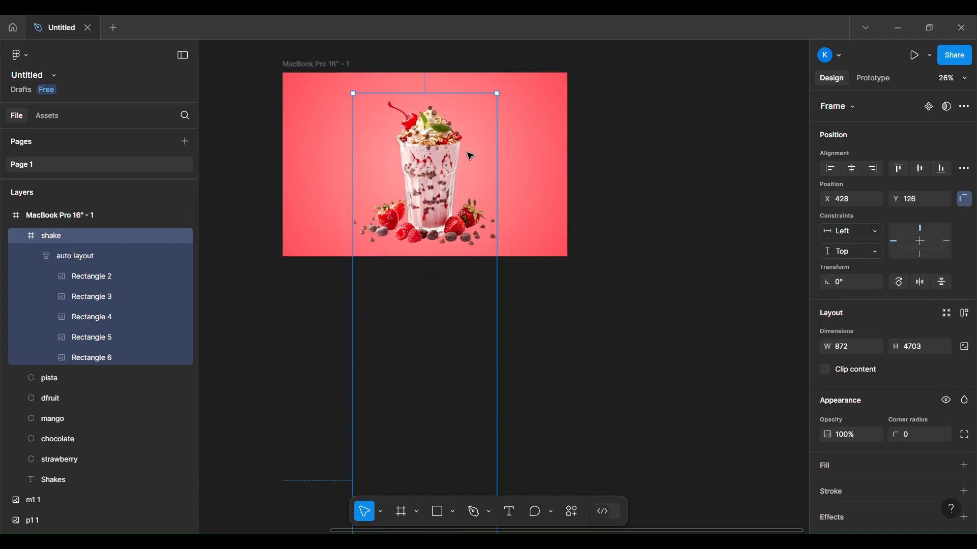
{"action": "left_click_drag", "start_coordinate": [436, 143], "coordinate": [435, 137]}
{"action": "scroll", "coordinate": [447, 245], "scroll_direction": "down", "scroll_amount": 5}
{"action": "scroll", "coordinate": [423, 440], "scroll_direction": "down", "scroll_amount": 4}
{"action": "key", "text": "Return"}
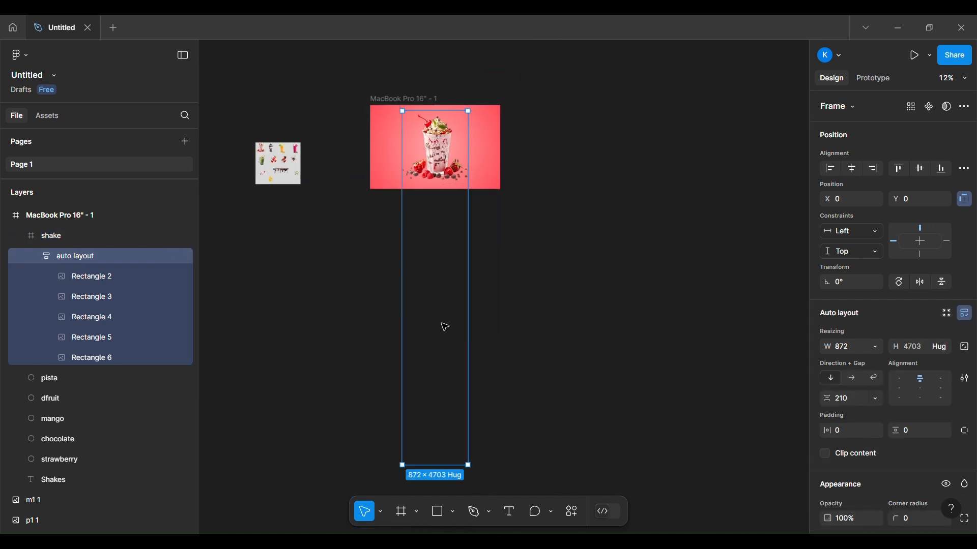
{"action": "scroll", "coordinate": [442, 220], "scroll_direction": "up", "scroll_amount": 5}
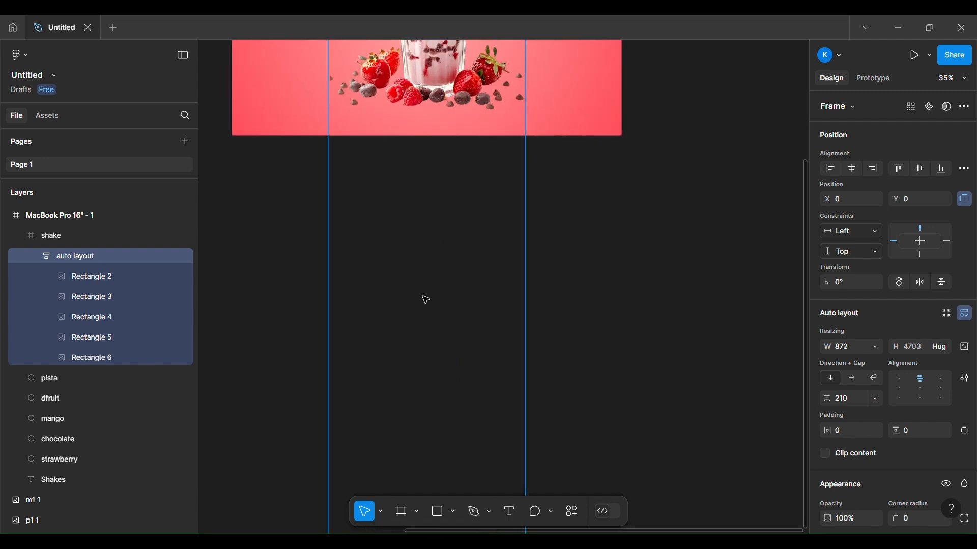
{"action": "left_click_drag", "start_coordinate": [434, 141], "coordinate": [435, 145]}
{"action": "scroll", "coordinate": [420, 312], "scroll_direction": "down", "scroll_amount": 3}
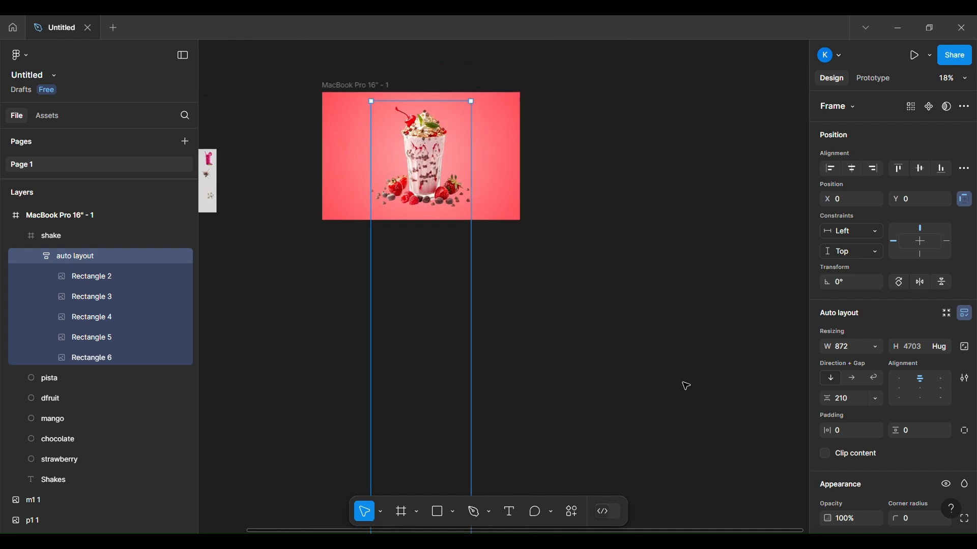
{"action": "scroll", "coordinate": [505, 148], "scroll_direction": "down", "scroll_amount": 4}
{"action": "scroll", "coordinate": [509, 149], "scroll_direction": "up", "scroll_amount": 2}
{"action": "left_click", "coordinate": [532, 202]}
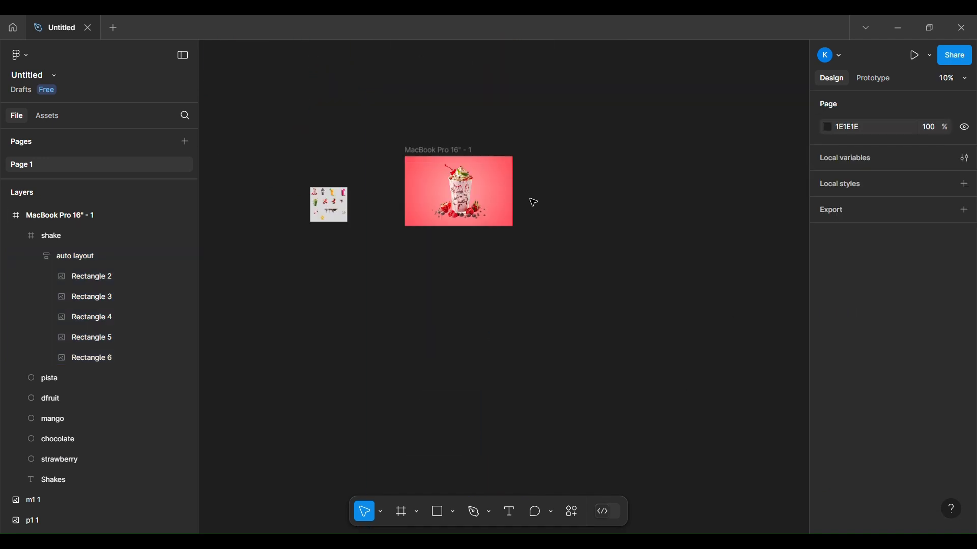
Step: Draw a text box about 2280 × 612 across the MacBook Pro frame and set its font to Franklin Gothic Demi
{"action": "key", "text": "t"}
{"action": "left_click_drag", "start_coordinate": [405, 184], "coordinate": [548, 221]}
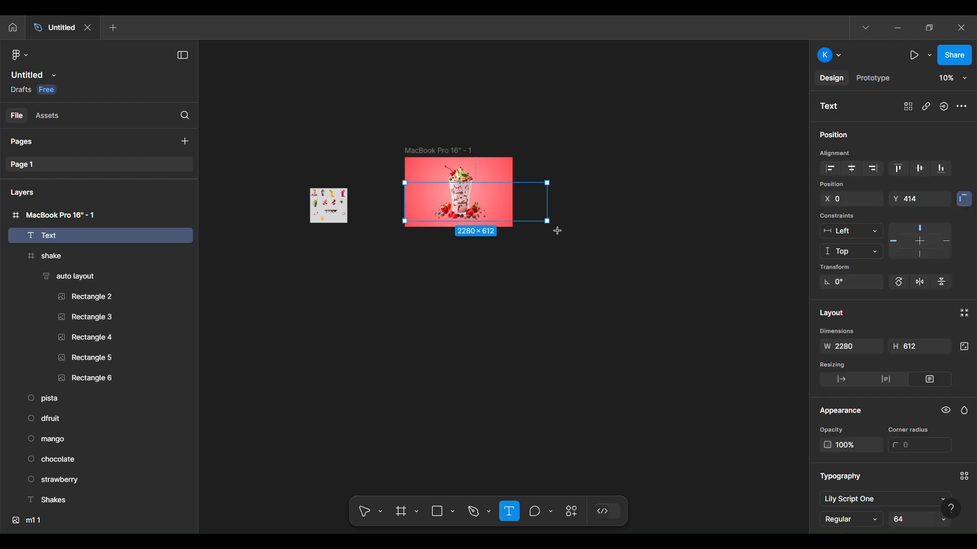
{"action": "scroll", "coordinate": [864, 413], "scroll_direction": "down", "scroll_amount": 5}
{"action": "left_click", "coordinate": [885, 269]}
{"action": "type", "text": "dh"}
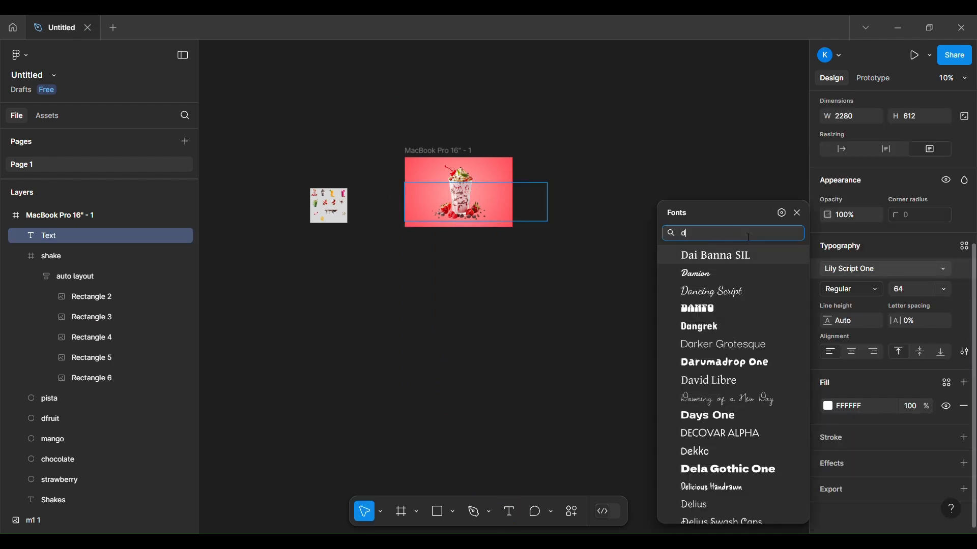
{"action": "key", "text": "BackSpace"}
{"action": "key", "text": "BackSpace"}
{"action": "type", "text": "got"}
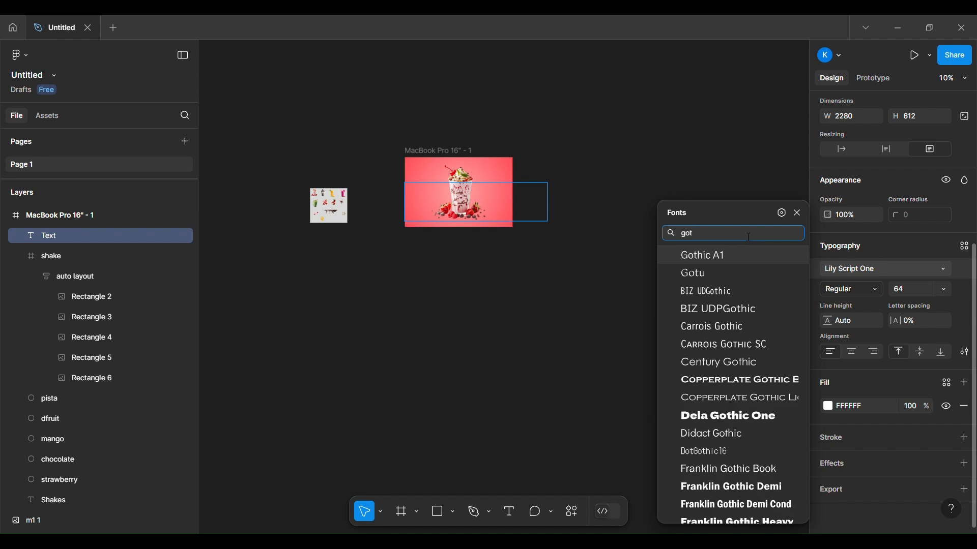
{"action": "left_click", "coordinate": [726, 489]}
Step: Set the text size to 96 and enter STRAWBERRY in the text box
{"action": "left_click", "coordinate": [946, 291]}
{"action": "left_click", "coordinate": [916, 304]}
{"action": "type", "text": "STRAWBERRY"}
{"action": "scroll", "coordinate": [530, 323], "scroll_direction": "up", "scroll_amount": 5}
{"action": "scroll", "coordinate": [529, 323], "scroll_direction": "up", "scroll_amount": 5}
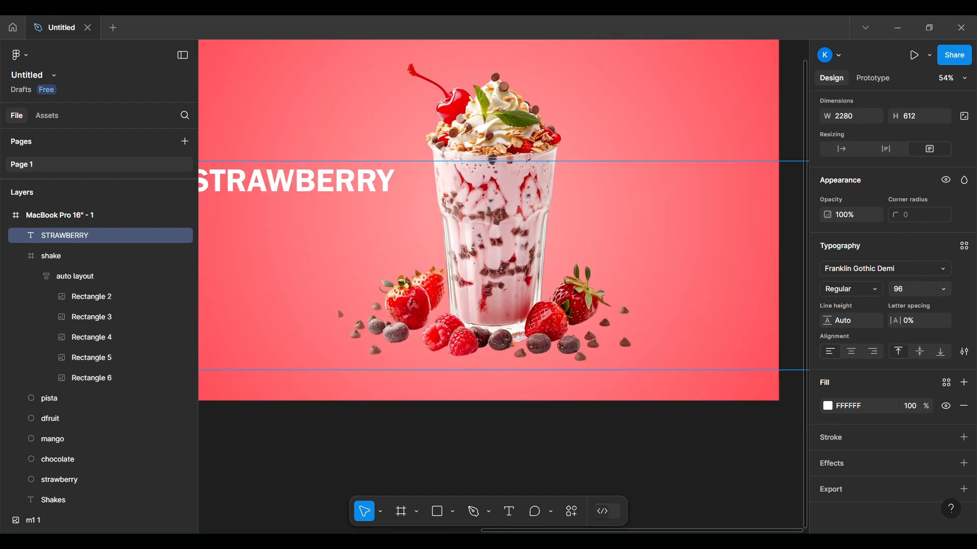
{"action": "scroll", "coordinate": [529, 323], "scroll_direction": "down", "scroll_amount": 3}
{"action": "left_click", "coordinate": [676, 416]}
Step: Enlarge the STRAWBERRY text to size 200 and shift it toward the middle of the shake
{"action": "left_click", "coordinate": [946, 290]}
{"action": "left_click", "coordinate": [914, 322]}
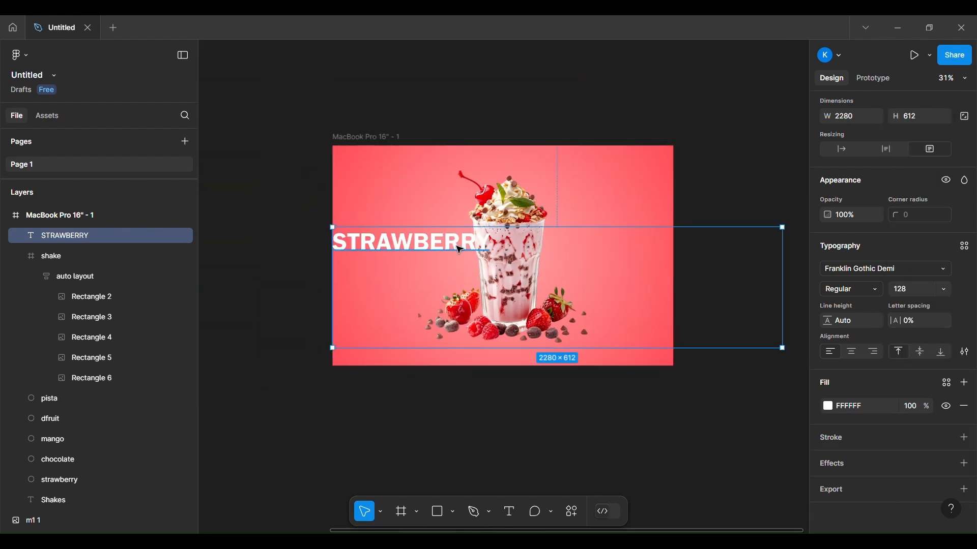
{"action": "type", "text": "190"}
{"action": "key", "text": "Return"}
{"action": "left_click", "coordinate": [913, 287]}
{"action": "type", "text": "200"}
{"action": "key", "text": "Return"}
{"action": "left_click_drag", "start_coordinate": [533, 258], "coordinate": [583, 262]}
Step: Set the STRAWBERRY text to Franklin Gothic Heavy at size 240 and narrow its text box to about 1731
{"action": "left_click", "coordinate": [885, 269]}
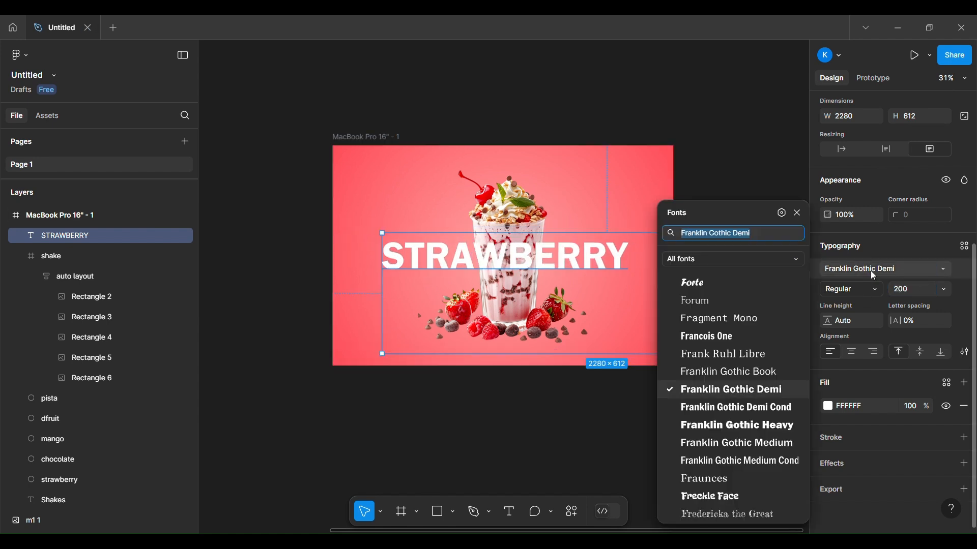
{"action": "left_click", "coordinate": [712, 427]}
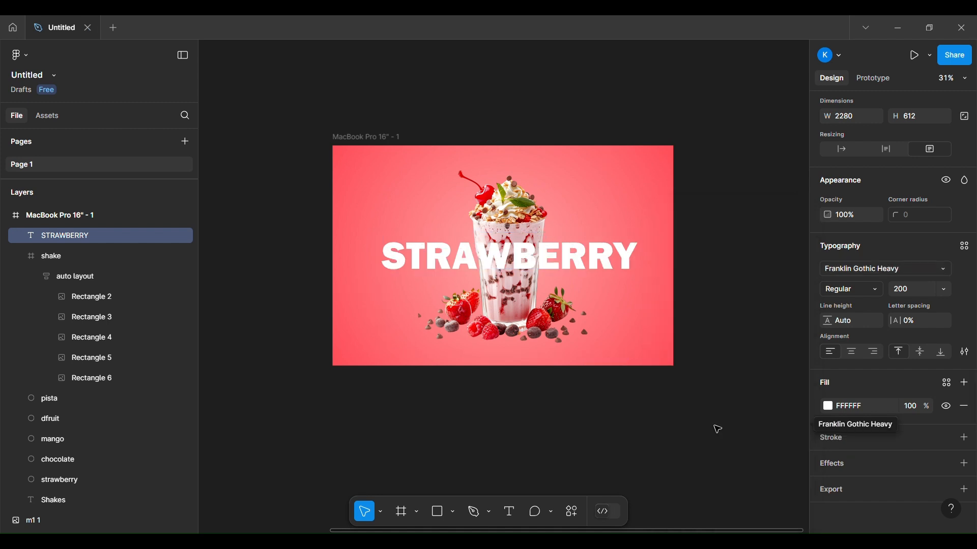
{"action": "left_click", "coordinate": [914, 292]}
{"action": "type", "text": "240"}
{"action": "key", "text": "Return"}
{"action": "scroll", "coordinate": [577, 272], "scroll_direction": "down", "scroll_amount": 2}
{"action": "left_click_drag", "start_coordinate": [742, 289], "coordinate": [671, 283]}
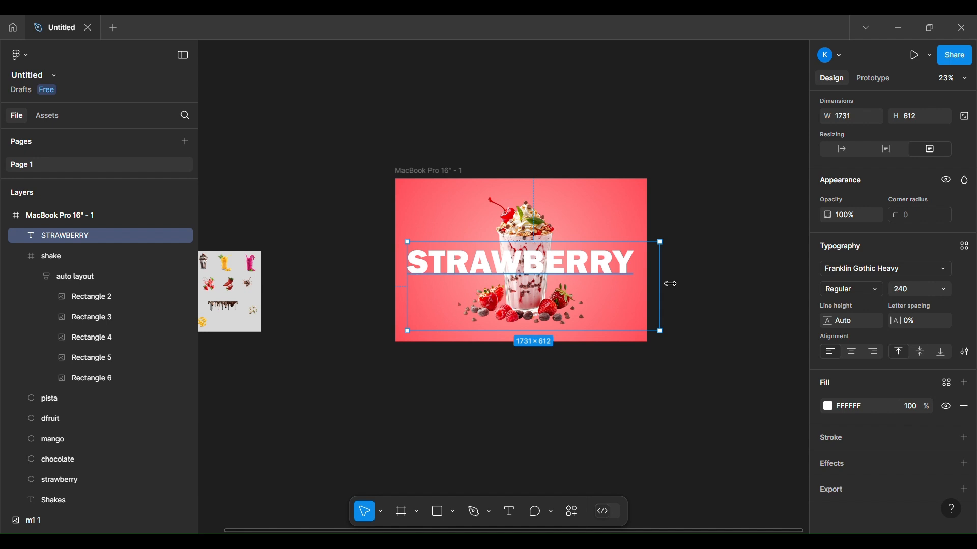
Step: Move the STRAWBERRY text outside the MacBook Pro frame, beside it, and duplicate it downward into a column of five texts
{"action": "key", "text": "minus"}
{"action": "left_click_drag", "start_coordinate": [472, 274], "coordinate": [653, 321]}
{"action": "scroll", "coordinate": [653, 319], "scroll_direction": "down", "scroll_amount": 3}
{"action": "left_click_drag", "start_coordinate": [635, 235], "coordinate": [637, 301], "text": "alt"}
{"action": "left_click", "coordinate": [535, 376]}
Step: Change the second text in the column to CHOCOLATE and the third to MANGO
{"action": "double_click", "coordinate": [631, 199]}
{"action": "type", "text": "CHOCOLATE"}
{"action": "key", "text": "ctrl+a"}
{"action": "key", "text": "Escape"}
{"action": "double_click", "coordinate": [644, 232]}
{"action": "type", "text": "MANGO"}
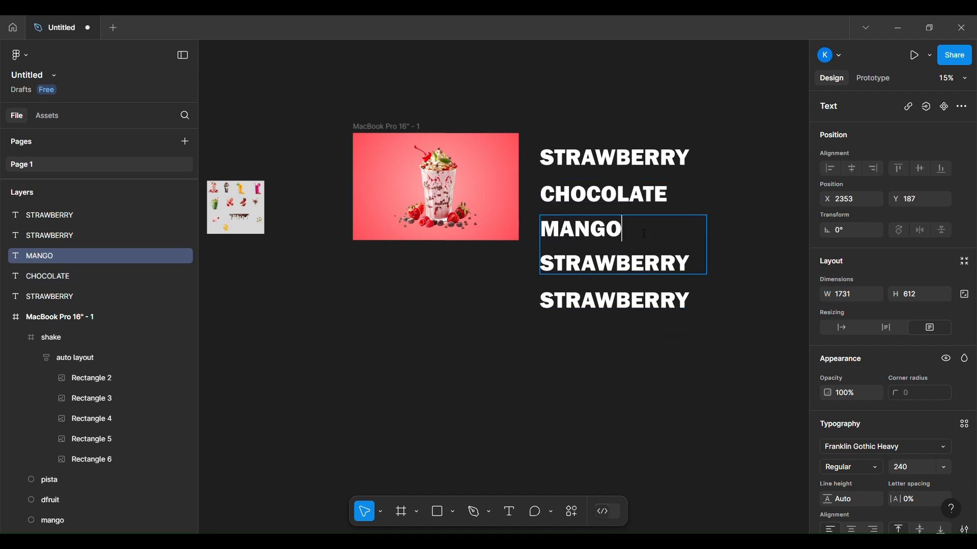
{"action": "key", "text": "Escape"}
Step: Change the fourth text in the column to DRAGON FRUIT
{"action": "left_click", "coordinate": [672, 270]}
{"action": "double_click", "coordinate": [672, 271]}
{"action": "type", "text": "DRAGONFRUIT"}
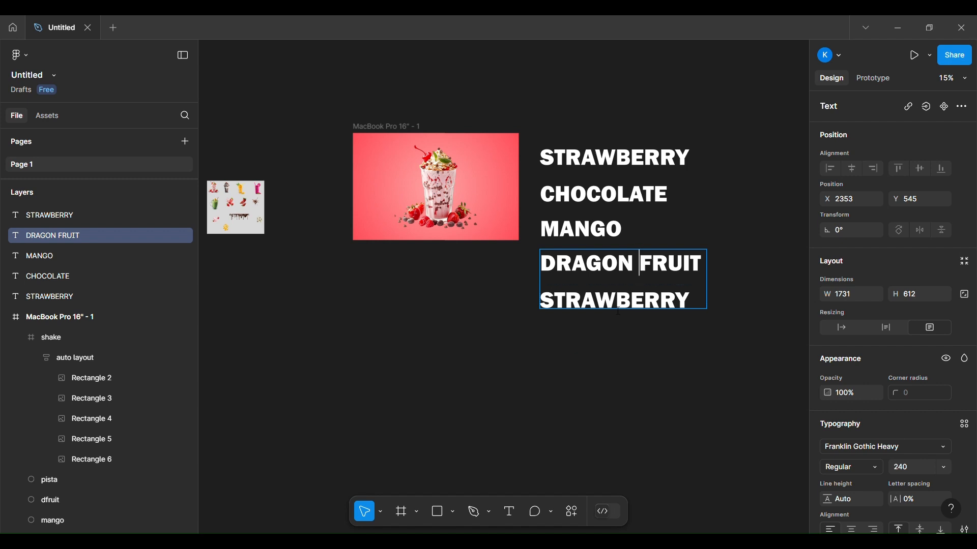
Step: Replace the last text in the column with PISTACHIO
{"action": "left_click", "coordinate": [644, 335]}
{"action": "key", "text": "End"}
{"action": "key", "text": "BackSpace"}
{"action": "key", "text": "BackSpace"}
{"action": "key", "text": "BackSpace"}
{"action": "key", "text": "BackSpace"}
{"action": "key", "text": "BackSpace"}
{"action": "key", "text": "BackSpace"}
{"action": "key", "text": "BackSpace"}
{"action": "key", "text": "BackSpace"}
{"action": "key", "text": "BackSpace"}
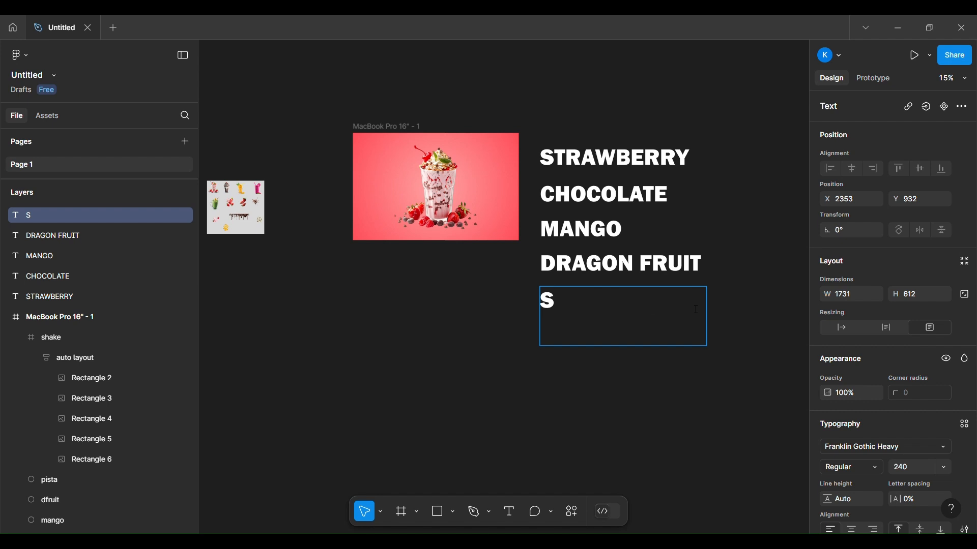
{"action": "key", "text": "BackSpace"}
{"action": "type", "text": "PISTACHIO"}
{"action": "key", "text": "Escape"}
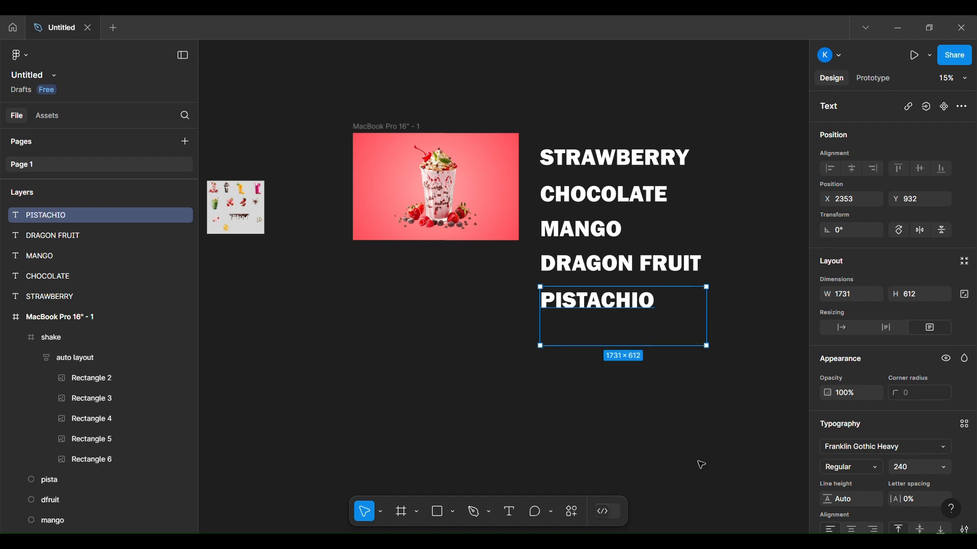
{"action": "left_click", "coordinate": [770, 295]}
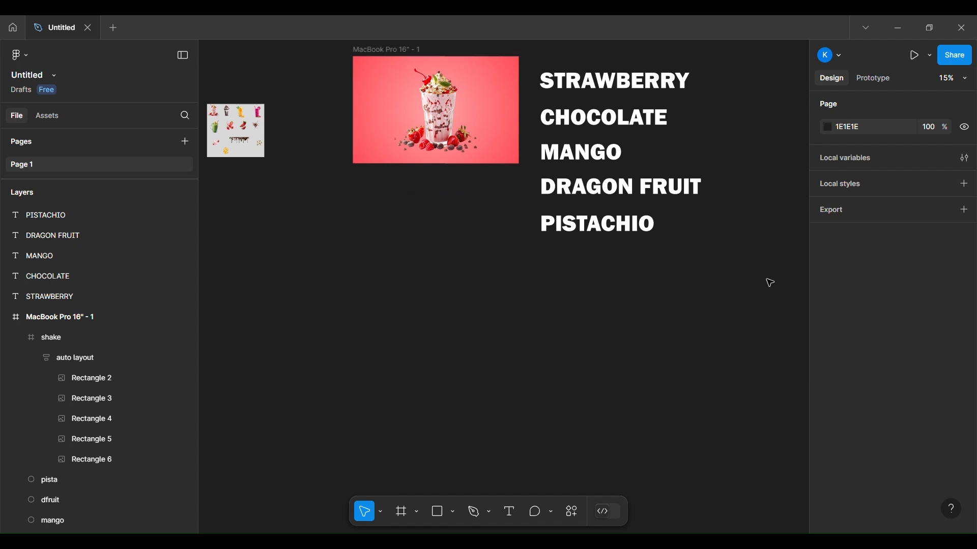
Step: Move the STRAWBERRY text back over the shake in the MacBook Pro frame, at X 111, Y 452
{"action": "scroll", "coordinate": [768, 281], "scroll_direction": "down", "scroll_amount": 3}
{"action": "left_click", "coordinate": [618, 96]}
{"action": "left_click_drag", "start_coordinate": [618, 97], "coordinate": [462, 128]}
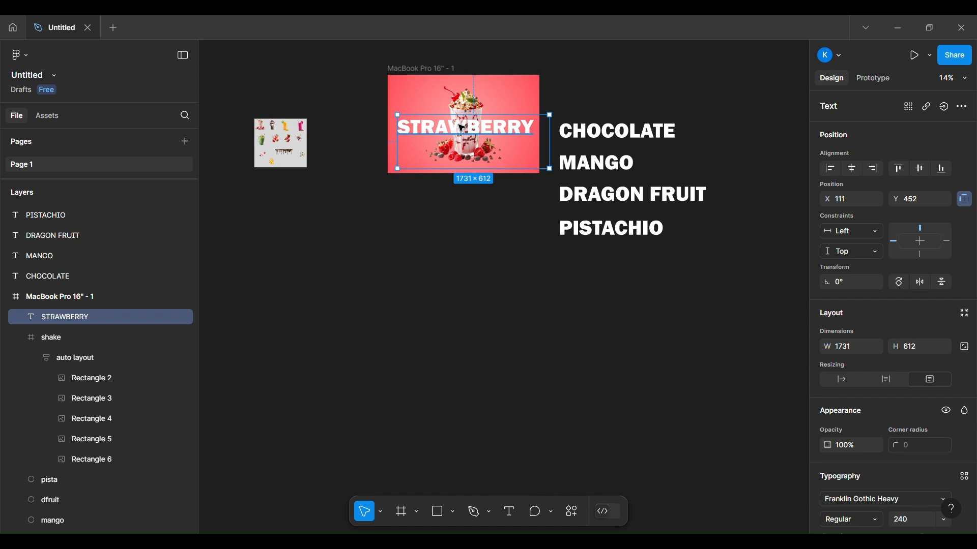
{"action": "scroll", "coordinate": [499, 253], "scroll_direction": "left", "scroll_amount": 2}
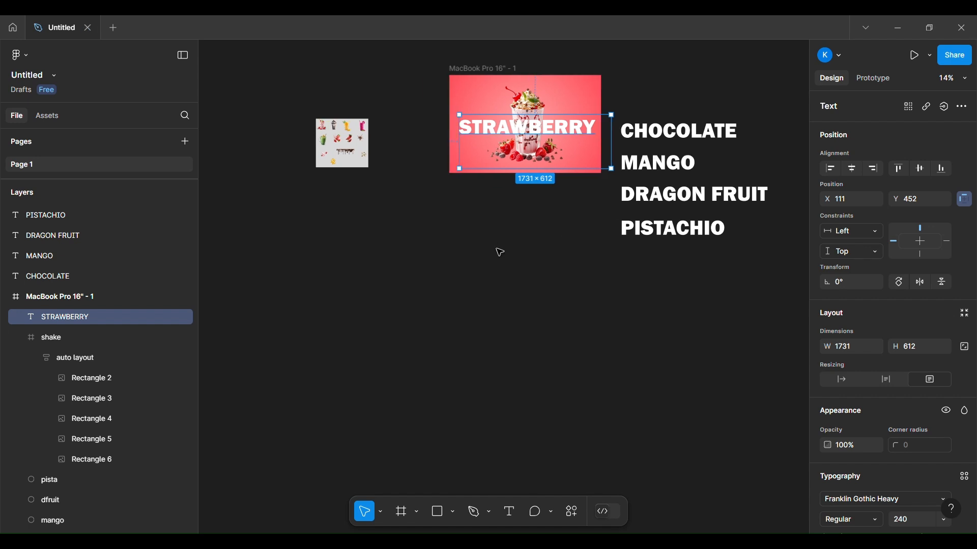
Step: Rename the strawberry shake image layer as STRAWBERRY SHAKE
{"action": "scroll", "coordinate": [250, 355], "scroll_direction": "down", "scroll_amount": 3}
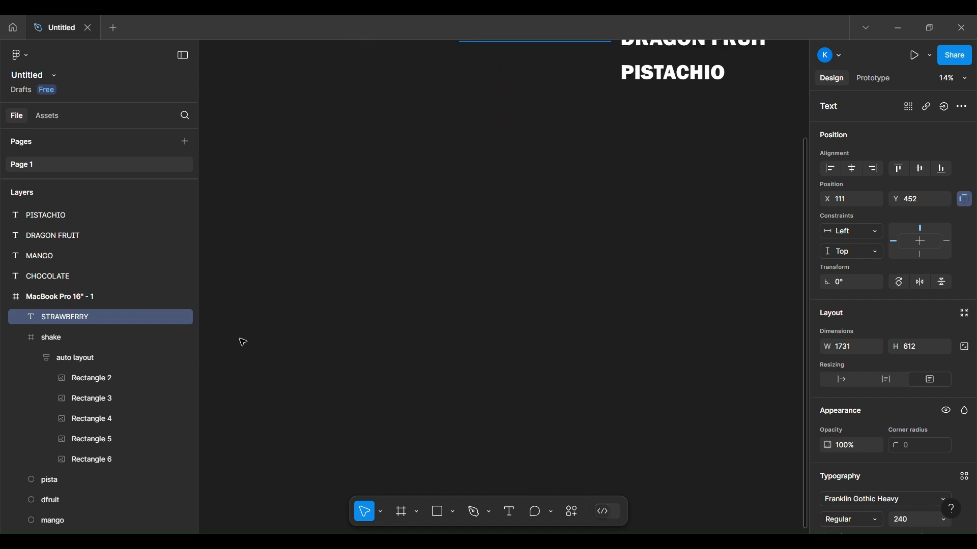
{"action": "scroll", "coordinate": [249, 354], "scroll_direction": "up", "scroll_amount": 2}
{"action": "left_click", "coordinate": [518, 95]}
{"action": "double_click", "coordinate": [537, 71]}
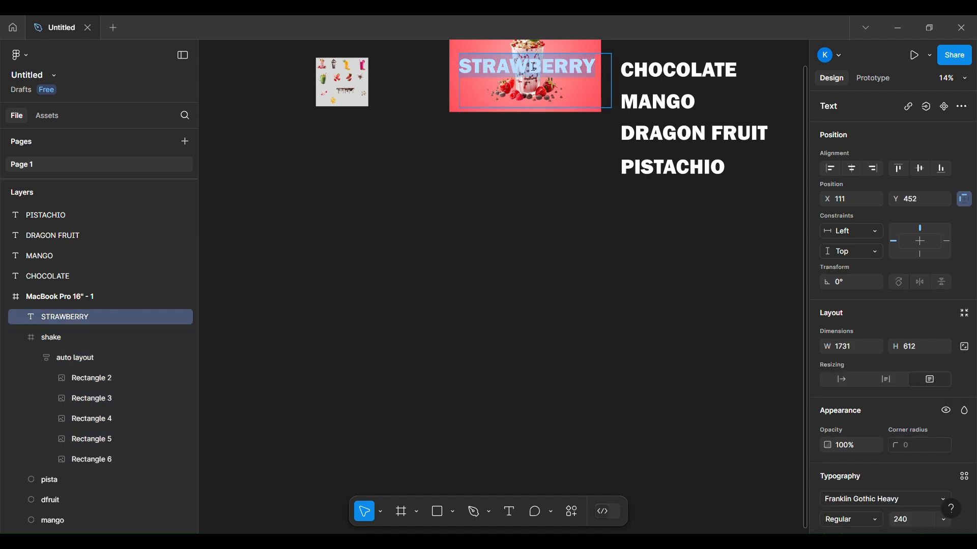
{"action": "scroll", "coordinate": [534, 109], "scroll_direction": "up", "scroll_amount": 6}
{"action": "double_click", "coordinate": [513, 63]}
{"action": "double_click", "coordinate": [512, 71]}
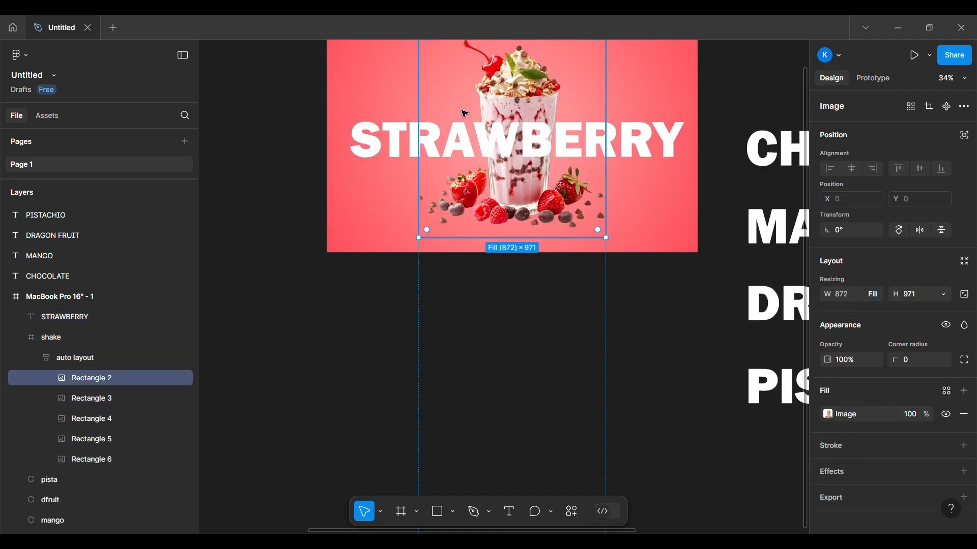
{"action": "double_click", "coordinate": [91, 378]}
{"action": "type", "text": "STRAWBERRY S"}
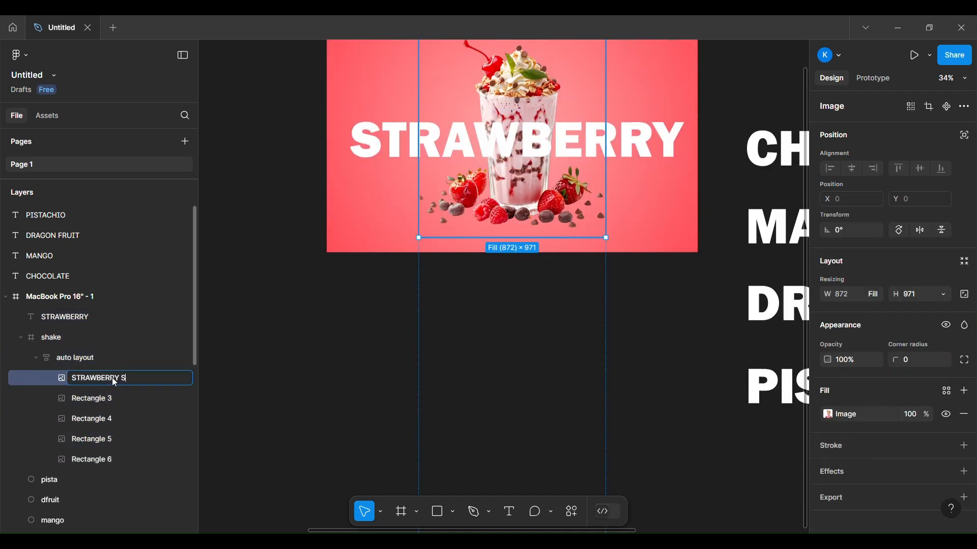
{"action": "type", "text": "HAKE"}
{"action": "key", "text": "Return"}
Step: Reorder the STRAWBERRY text layer below the shake frame so the text sits behind the glass
{"action": "left_click", "coordinate": [66, 319]}
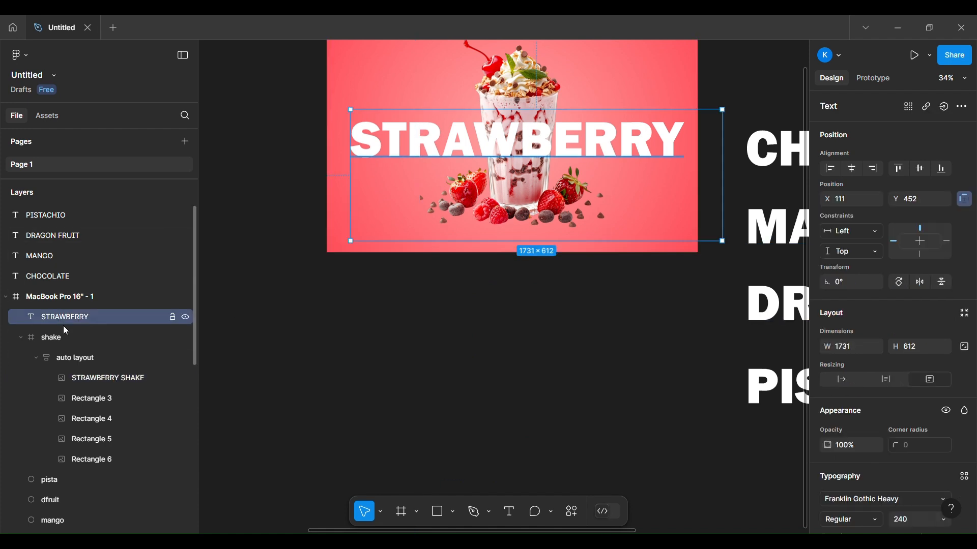
{"action": "scroll", "coordinate": [66, 331], "scroll_direction": "down", "scroll_amount": 3}
{"action": "left_click_drag", "start_coordinate": [61, 253], "coordinate": [41, 407]}
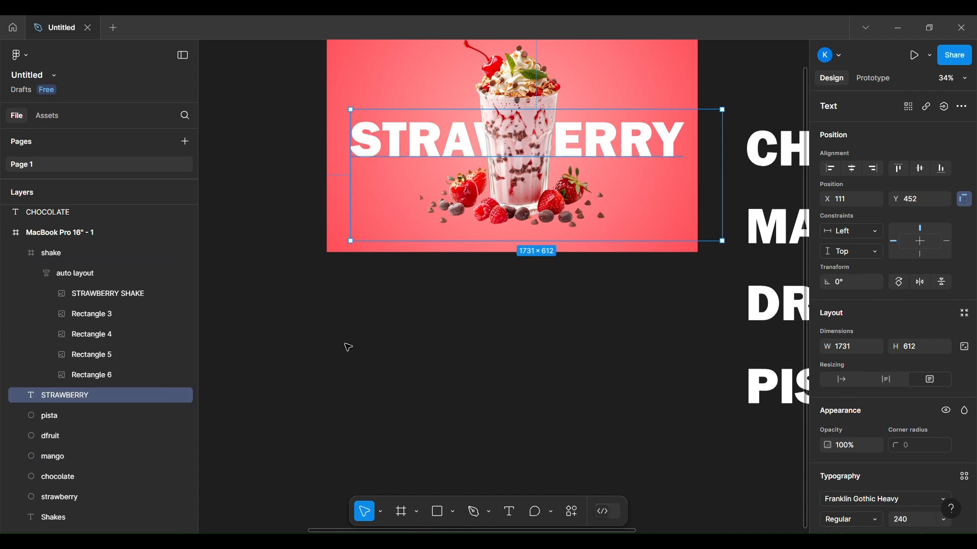
Step: Select the CHOCOLATE, MANGO, DRAGON FRUIT and PISTACHIO texts and align their vertical centres so they stack on each other
{"action": "scroll", "coordinate": [348, 347], "scroll_direction": "down", "scroll_amount": 5}
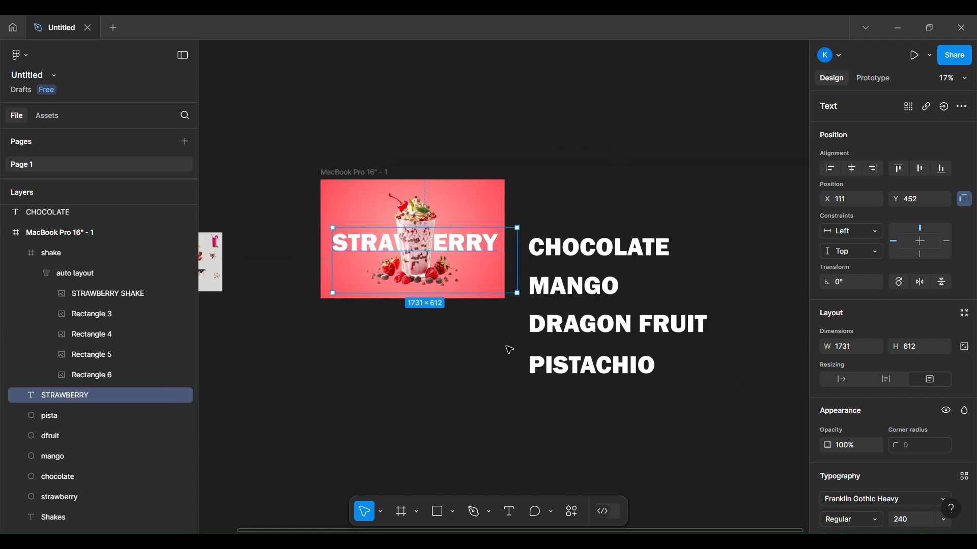
{"action": "left_click", "coordinate": [600, 249]}
{"action": "left_click_drag", "start_coordinate": [714, 294], "coordinate": [712, 412]}
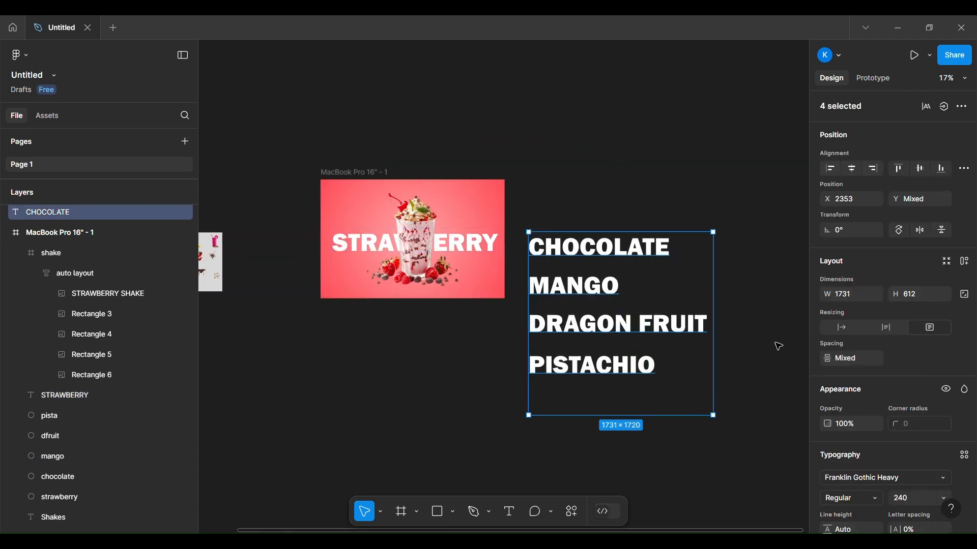
{"action": "left_click", "coordinate": [920, 168]}
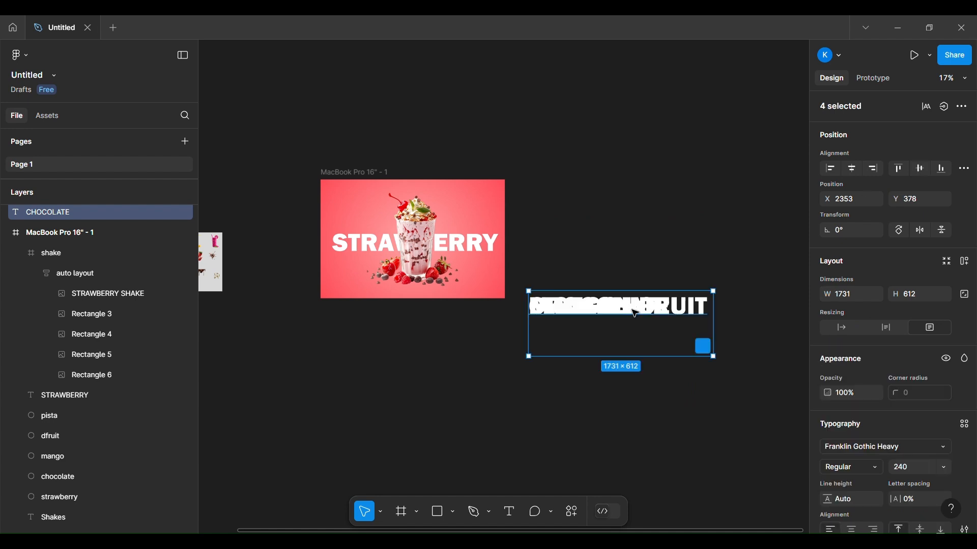
Step: Move the four stacked flavour texts over the STRAWBERRY text in the MacBook Pro frame and make them invisible
{"action": "left_click_drag", "start_coordinate": [635, 314], "coordinate": [435, 248]}
{"action": "left_click", "coordinate": [853, 347]}
{"action": "type", "text": "2"}
{"action": "key", "text": "Return"}
Step: Place the strawberry pieces image in the upper-left corner of the MacBook Pro 16" - 1 frame and enlarge it to about 421 × 421
{"action": "left_click_drag", "start_coordinate": [213, 256], "coordinate": [558, 207]}
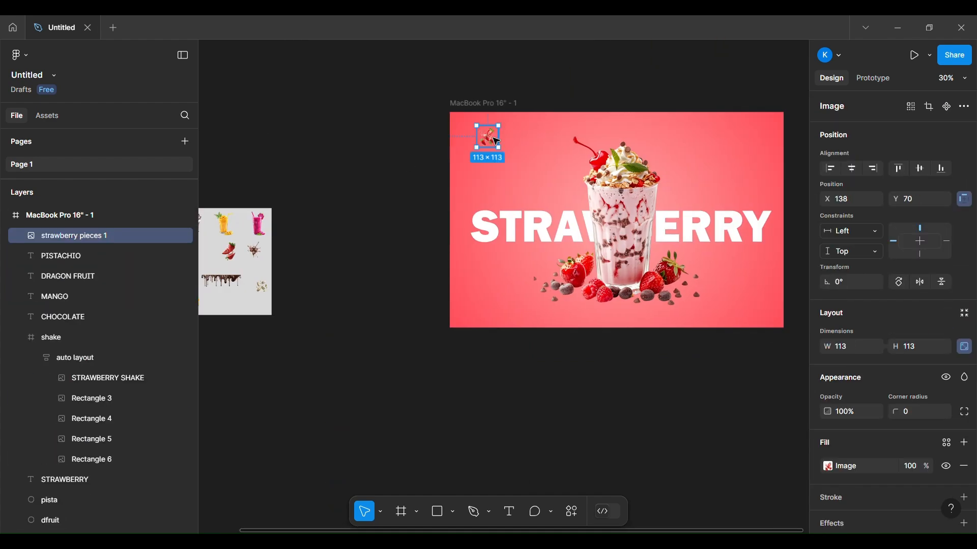
{"action": "left_click_drag", "start_coordinate": [524, 170], "coordinate": [497, 153]}
{"action": "scroll", "coordinate": [312, 331], "scroll_direction": "left", "scroll_amount": 4}
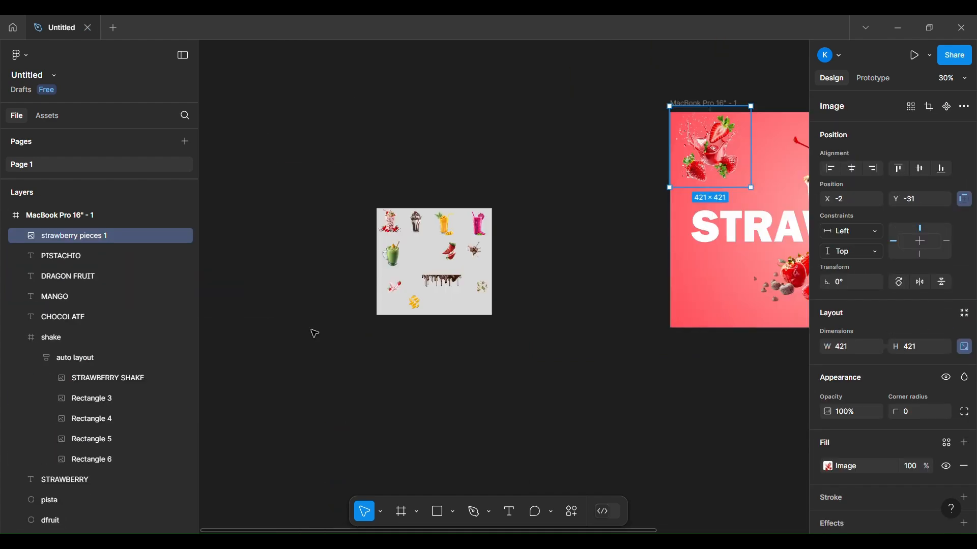
Step: Place the strawberry milk splash image in the lower-left corner of the frame and enlarge it to about 620 × 620
{"action": "scroll", "coordinate": [312, 331], "scroll_direction": "right", "scroll_amount": 1}
{"action": "left_click_drag", "start_coordinate": [359, 254], "coordinate": [662, 300]}
{"action": "scroll", "coordinate": [559, 203], "scroll_direction": "right", "scroll_amount": 5}
{"action": "scroll", "coordinate": [476, 145], "scroll_direction": "up", "scroll_amount": 2}
{"action": "left_click_drag", "start_coordinate": [378, 343], "coordinate": [446, 411]}
{"action": "left_click_drag", "start_coordinate": [424, 377], "coordinate": [413, 349]}
{"action": "scroll", "coordinate": [428, 326], "scroll_direction": "left", "scroll_amount": 2}
{"action": "left_click_drag", "start_coordinate": [536, 223], "coordinate": [538, 245]}
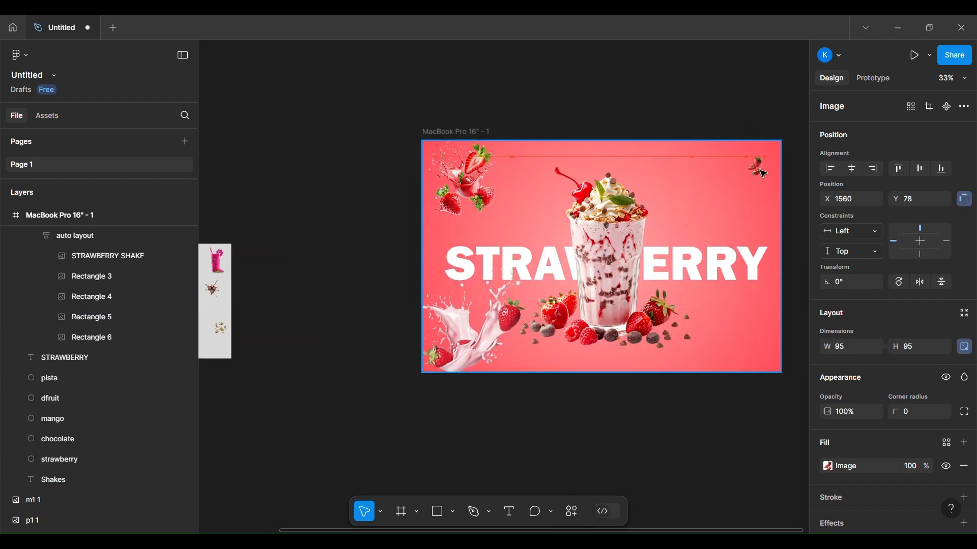
Step: Duplicate the strawberry pieces into the frame's lower-right corner, rotate the copy, and delete the small extra strawberry image placed at the upper right
{"action": "left_click_drag", "start_coordinate": [219, 265], "coordinate": [678, 205]}
{"action": "left_click_drag", "start_coordinate": [407, 178], "coordinate": [679, 323], "text": "alt"}
{"action": "left_click_drag", "start_coordinate": [827, 282], "coordinate": [943, 322]}
{"action": "left_click_drag", "start_coordinate": [687, 321], "coordinate": [685, 326]}
{"action": "left_click_drag", "start_coordinate": [674, 186], "coordinate": [676, 187]}
{"action": "key", "text": "Delete"}
Step: Duplicate the milk splash into the frame's upper-right corner and rotate the copy to about -84.7°
{"action": "left_click_drag", "start_coordinate": [437, 311], "coordinate": [759, 152], "text": "alt"}
{"action": "left_click_drag", "start_coordinate": [831, 283], "coordinate": [926, 282]}
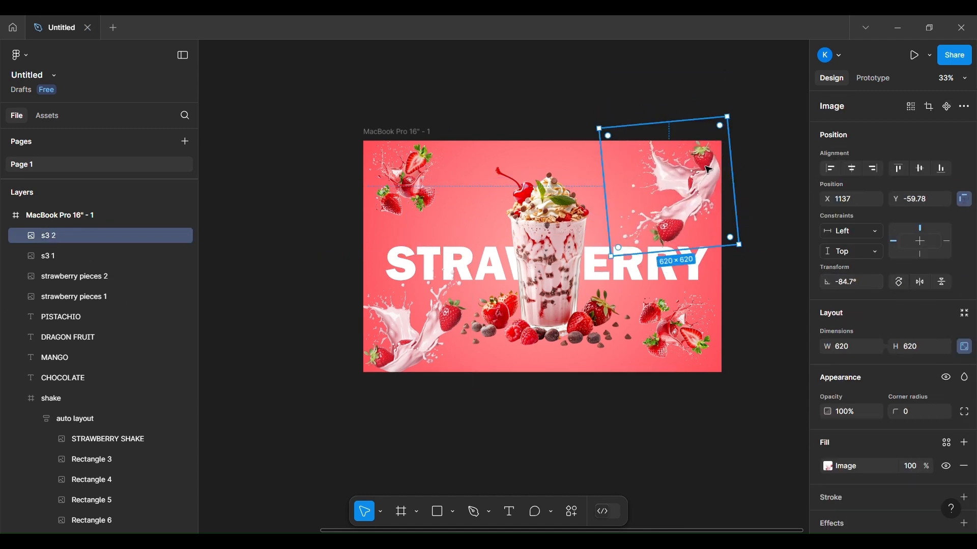
{"action": "left_click", "coordinate": [641, 79]}
{"action": "scroll", "coordinate": [346, 191], "scroll_direction": "down", "scroll_amount": 3}
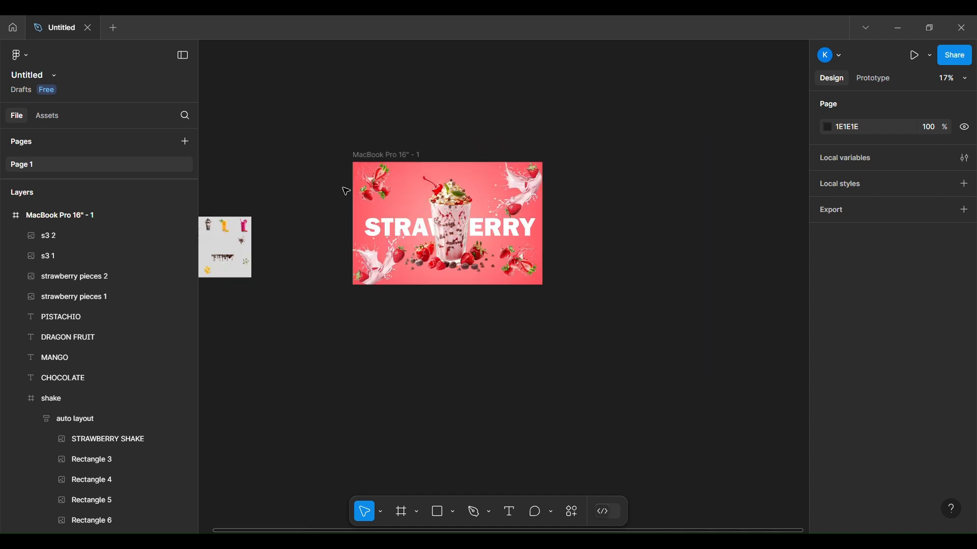
Step: Resize the shake frame to 872 × 1039 so it ends at the lower edge of the MacBook Pro frame
{"action": "scroll", "coordinate": [98, 314], "scroll_direction": "down", "scroll_amount": 2}
{"action": "left_click", "coordinate": [98, 307]}
{"action": "scroll", "coordinate": [639, 353], "scroll_direction": "down", "scroll_amount": 3}
{"action": "key", "text": "ctrl+alt+shift+r"}
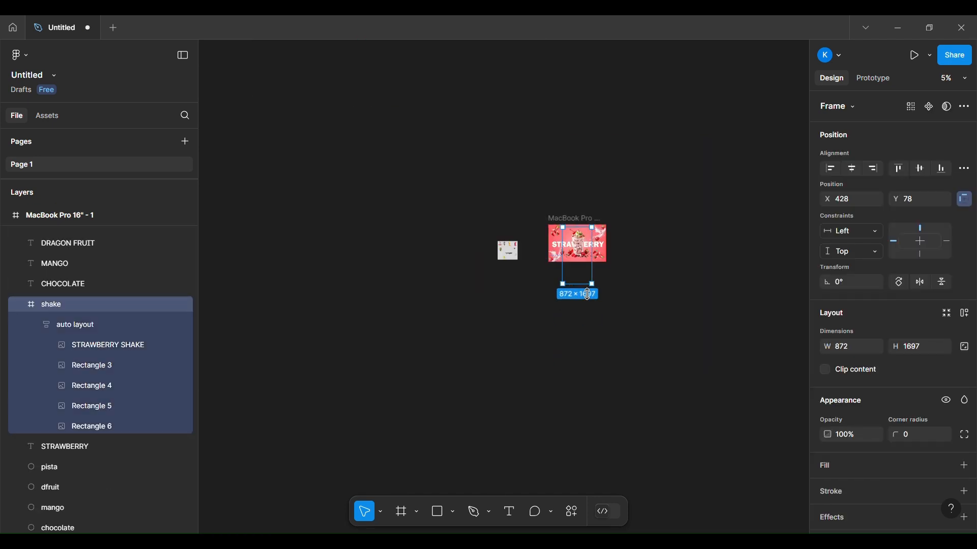
{"action": "scroll", "coordinate": [644, 331], "scroll_direction": "up", "scroll_amount": 3}
{"action": "left_click", "coordinate": [647, 311]}
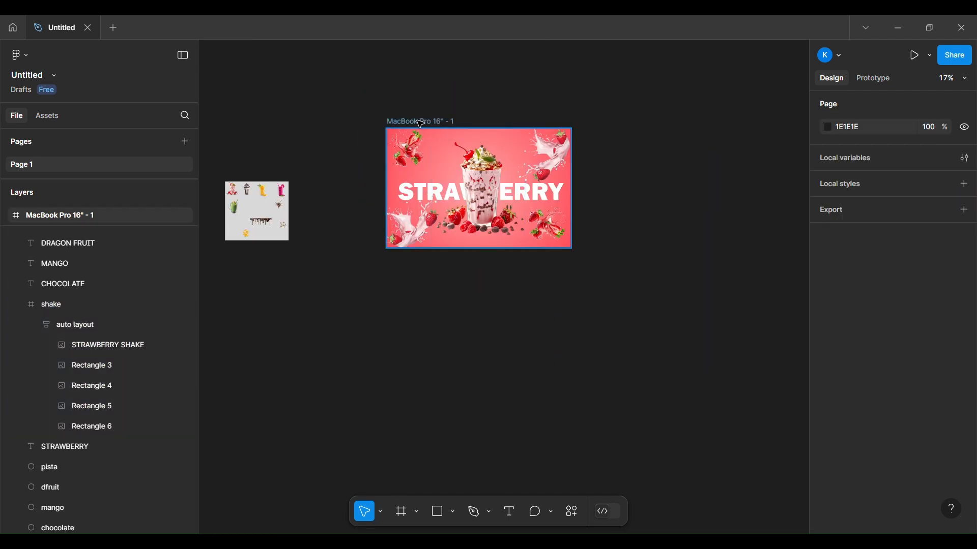
Step: Duplicate the MacBook Pro 16" - 1 frame as the basis for the chocolate screen
{"action": "scroll", "coordinate": [417, 101], "scroll_direction": "down", "scroll_amount": 1}
{"action": "left_click", "coordinate": [417, 81]}
{"action": "key", "text": "ctrl+d"}
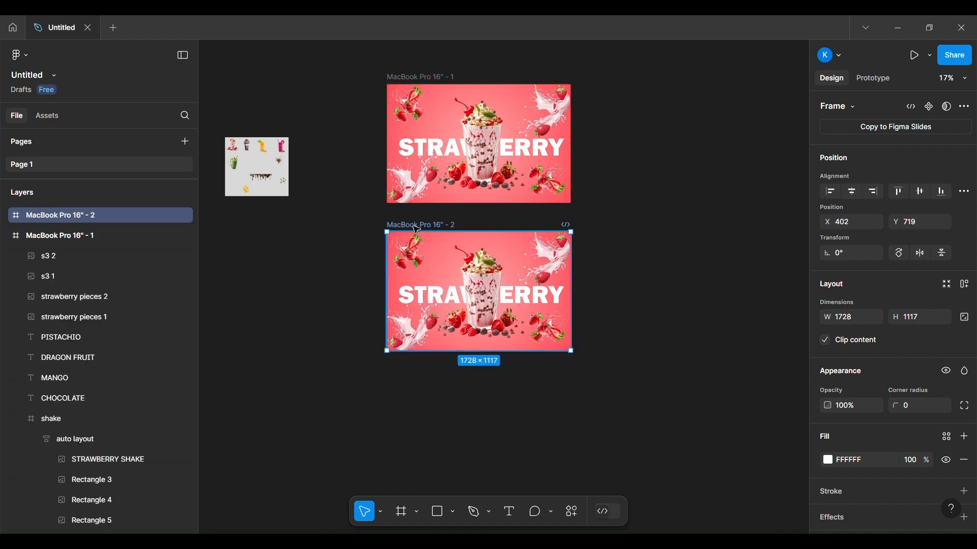
Step: Shift the column of shakes up inside the copied frame so the chocolate shake takes the strawberry shake's place
{"action": "left_click", "coordinate": [483, 246]}
{"action": "left_click_drag", "start_coordinate": [483, 245], "coordinate": [484, 290]}
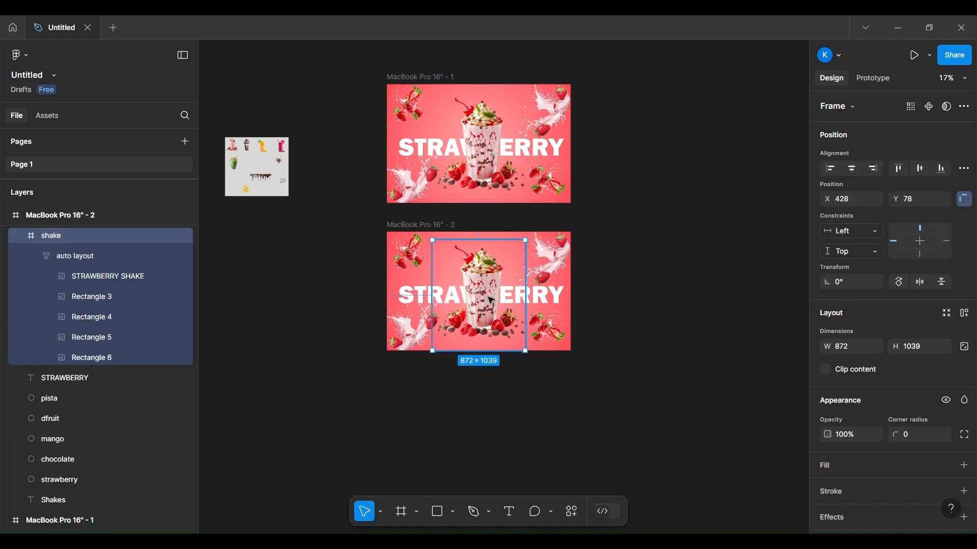
{"action": "scroll", "coordinate": [492, 209], "scroll_direction": "down", "scroll_amount": 2}
{"action": "left_click_drag", "start_coordinate": [488, 225], "coordinate": [490, 129]}
Step: Bring the shake frame to the top of the copied frame's layers and enlarge the chocolate shake image to 457 × 879
{"action": "left_click_drag", "start_coordinate": [38, 216], "coordinate": [47, 360]}
{"action": "left_click", "coordinate": [77, 237]}
{"action": "left_click", "coordinate": [100, 278]}
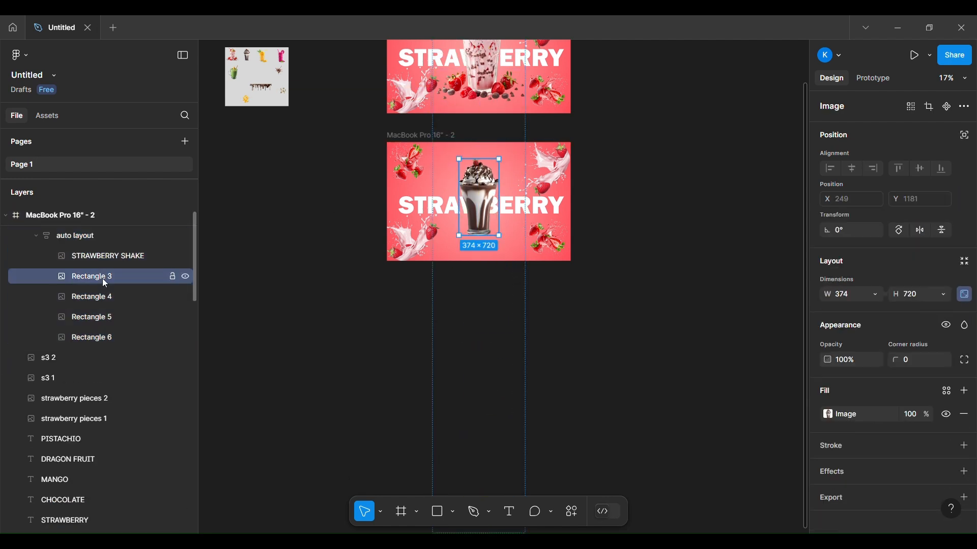
{"action": "left_click_drag", "start_coordinate": [827, 295], "coordinate": [953, 312]}
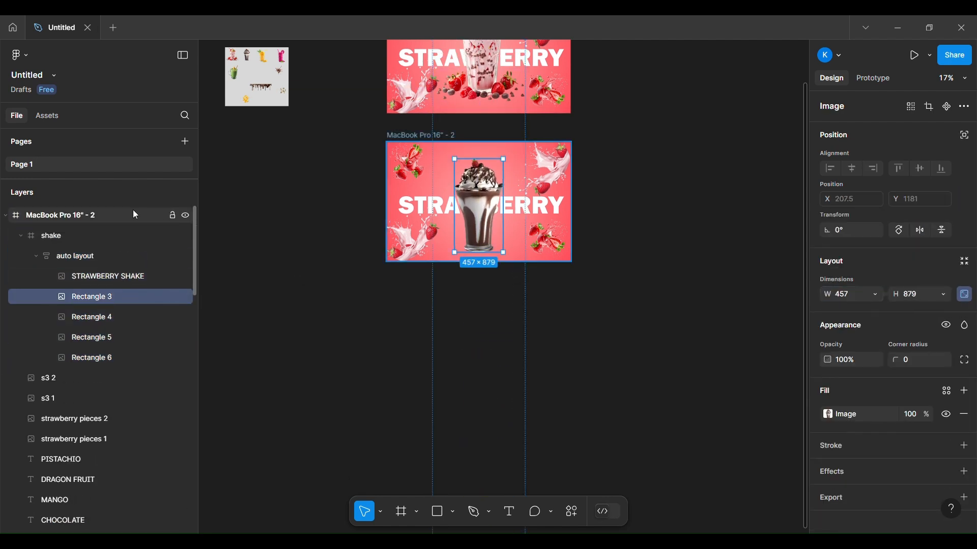
Step: Centre the chocolate background circle horizontally and vertically in the MacBook Pro 16" - 2 frame
{"action": "left_click", "coordinate": [133, 213]}
{"action": "scroll", "coordinate": [76, 417], "scroll_direction": "down", "scroll_amount": 5}
{"action": "scroll", "coordinate": [91, 453], "scroll_direction": "up", "scroll_amount": 1}
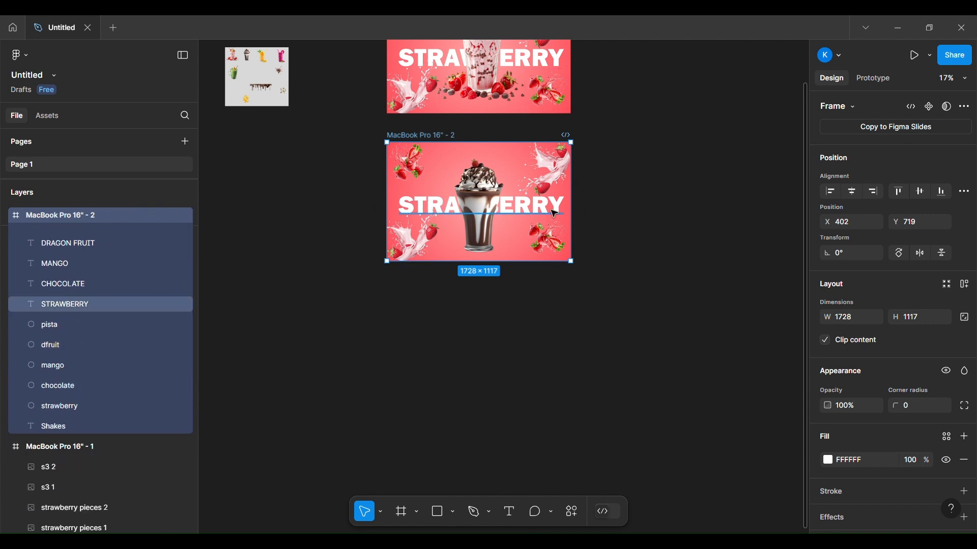
{"action": "left_click", "coordinate": [66, 386]}
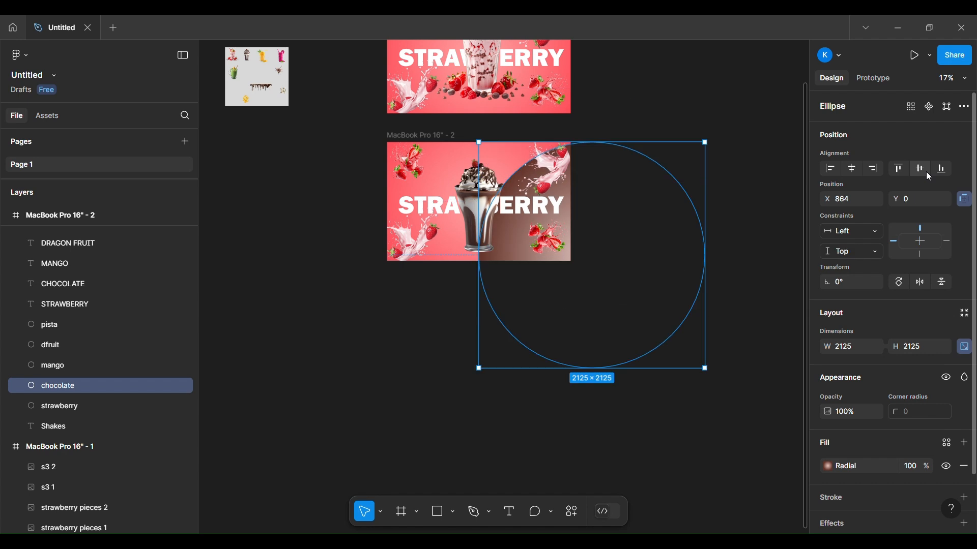
{"action": "left_click", "coordinate": [852, 169]}
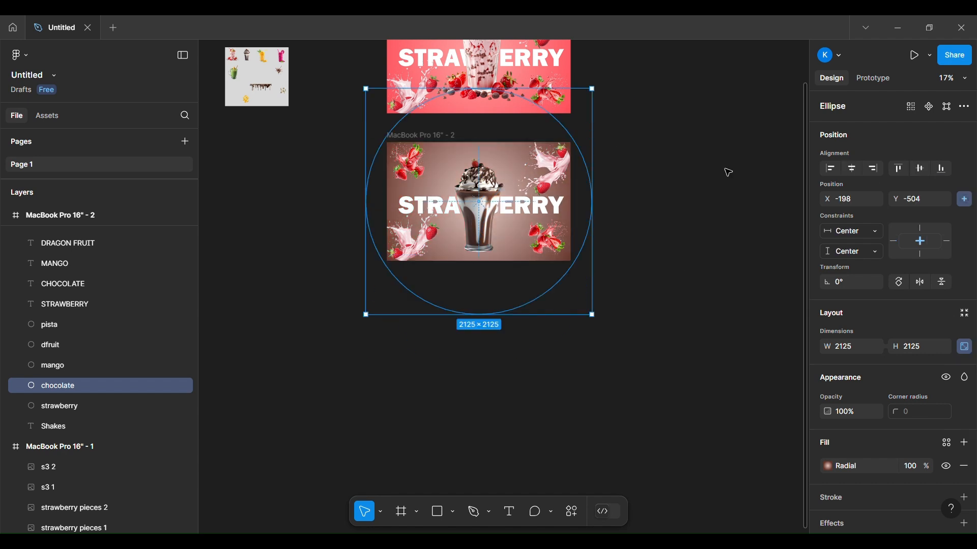
Step: Remove the strawberry pieces and milk splashes from the MacBook Pro 16" - 2 frame and make its STRAWBERRY title invisible
{"action": "key", "text": "ctrl+z"}
{"action": "key", "text": "ctrl+z"}
{"action": "key", "text": "ctrl+z"}
{"action": "key", "text": "ctrl+z"}
{"action": "key", "text": "ctrl+z"}
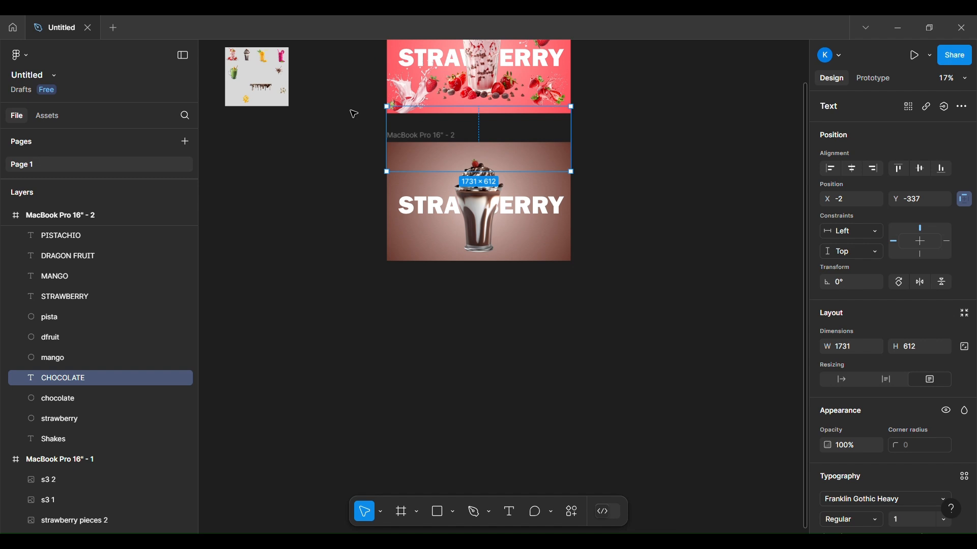
{"action": "key", "text": "ctrl+z"}
{"action": "key", "text": "ctrl+z"}
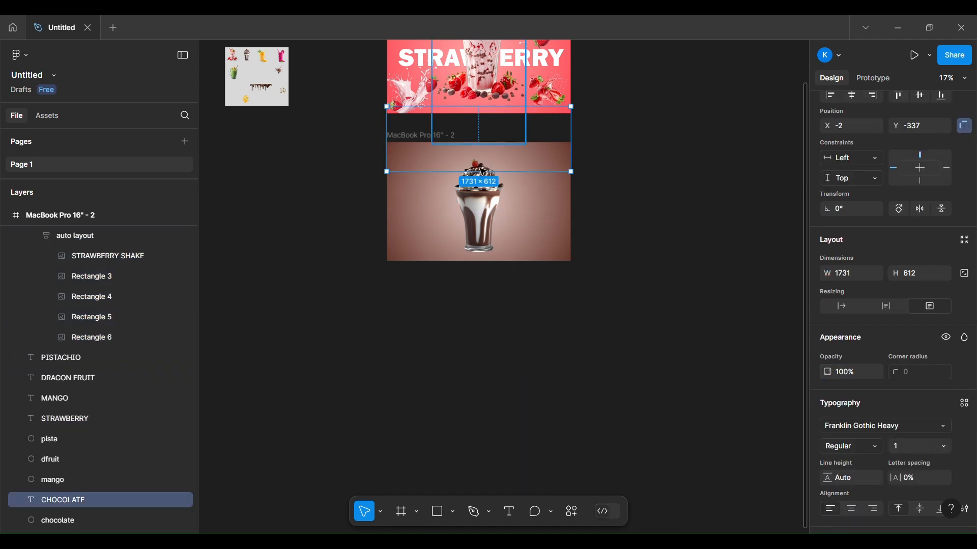
Step: Bring the CHOCOLATE text layer to the top of the MacBook Pro 16" - 2 frame and set its font size to 240
{"action": "scroll", "coordinate": [70, 493], "scroll_direction": "up", "scroll_amount": 1}
{"action": "key", "text": "ctrl+z"}
{"action": "key", "text": "ctrl+z"}
{"action": "key", "text": "ctrl+z"}
{"action": "key", "text": "ctrl+z"}
{"action": "key", "text": "ctrl+z"}
{"action": "key", "text": "ctrl+z"}
{"action": "key", "text": "ctrl+z"}
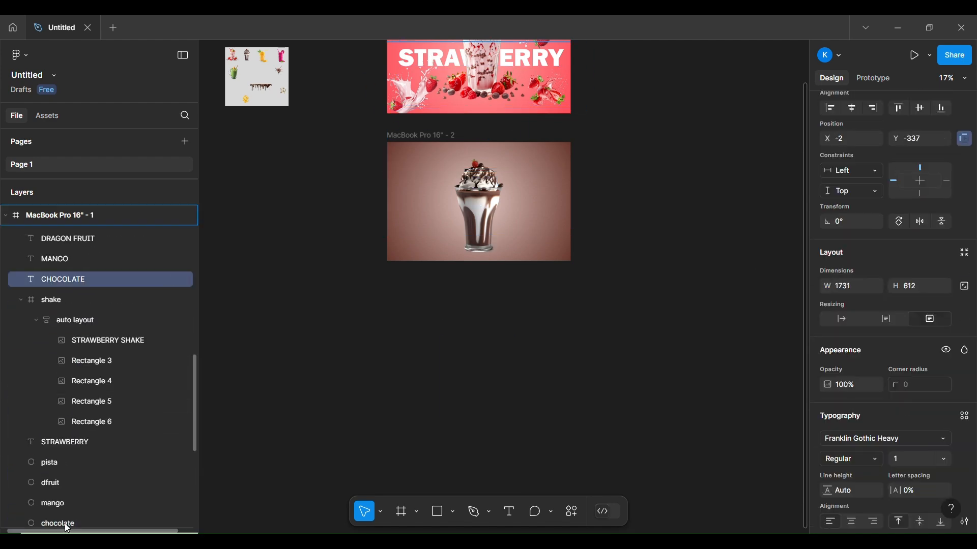
{"action": "key", "text": "ctrl+z"}
{"action": "key", "text": "ctrl+z"}
{"action": "key", "text": "ctrl+z"}
{"action": "key", "text": "ctrl+z"}
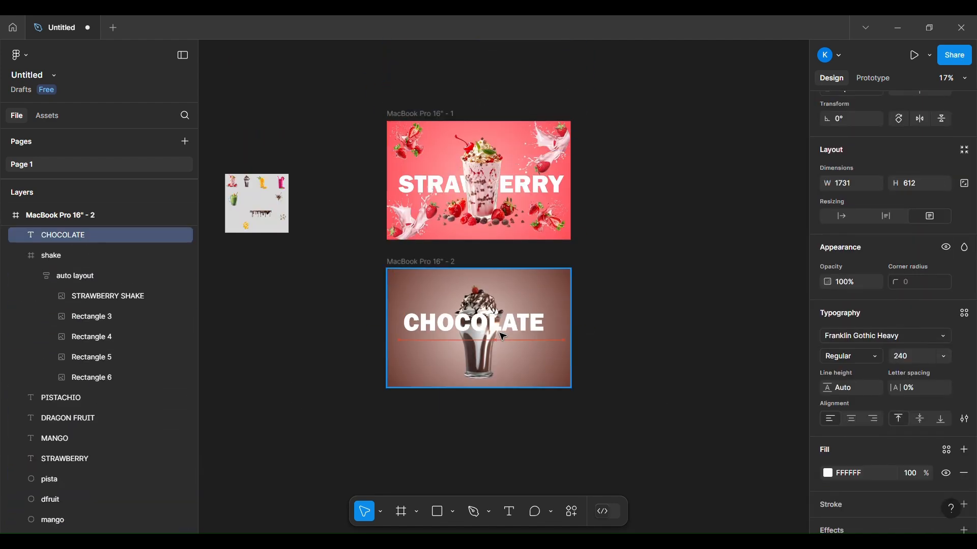
Step: Position the CHOCOLATE title across the middle of its frame and reorder it below the shake frame so it sits behind the glass
{"action": "scroll", "coordinate": [53, 243], "scroll_direction": "down", "scroll_amount": 2}
{"action": "left_click_drag", "start_coordinate": [57, 250], "coordinate": [75, 485]}
{"action": "scroll", "coordinate": [927, 354], "scroll_direction": "down", "scroll_amount": 4}
{"action": "left_click_drag", "start_coordinate": [482, 110], "coordinate": [493, 338]}
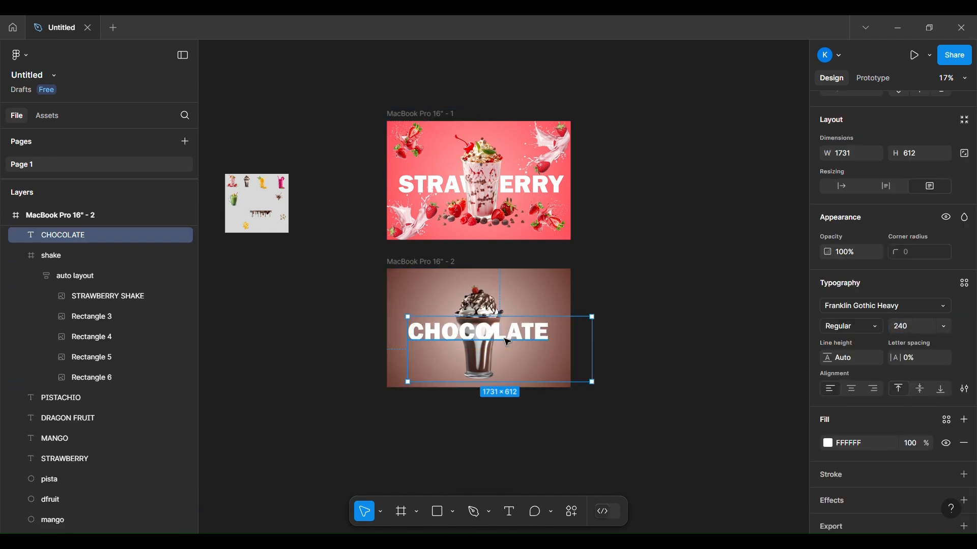
{"action": "left_click_drag", "start_coordinate": [51, 234], "coordinate": [62, 398]}
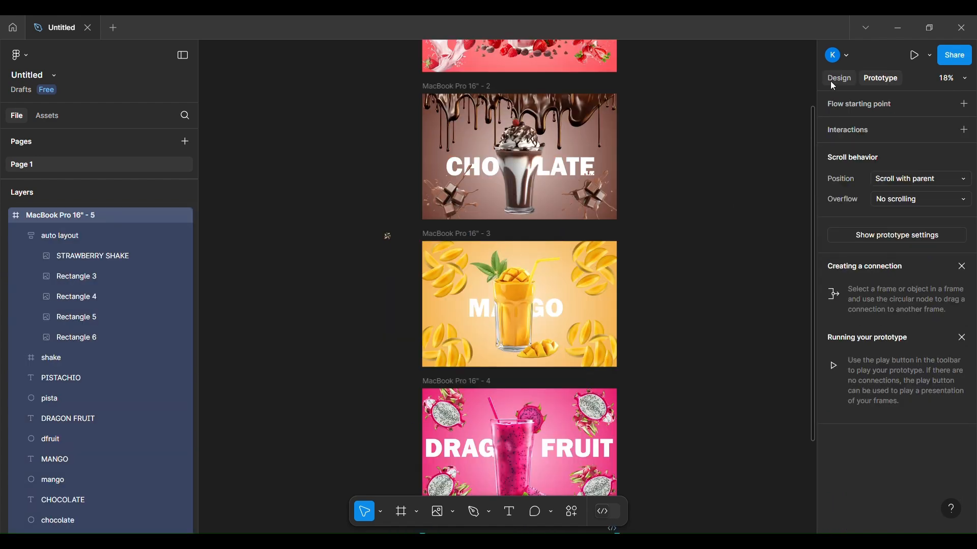
Step: Place the pistachio pieces image in the upper-left corner of the MacBook Pro 16" - 5 frame and enlarge it to about 597 × 597
{"action": "left_click", "coordinate": [834, 82]}
{"action": "left_click", "coordinate": [664, 174]}
{"action": "scroll", "coordinate": [328, 206], "scroll_direction": "up", "scroll_amount": 4}
{"action": "scroll", "coordinate": [328, 205], "scroll_direction": "down", "scroll_amount": 7}
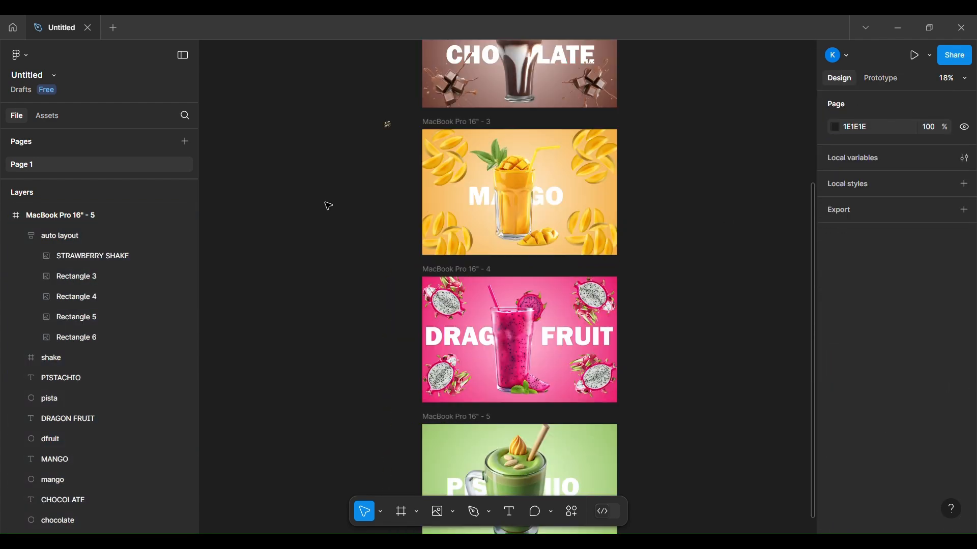
{"action": "left_click", "coordinate": [393, 94]}
{"action": "left_click_drag", "start_coordinate": [395, 97], "coordinate": [399, 385]}
{"action": "scroll", "coordinate": [399, 385], "scroll_direction": "down", "scroll_amount": 5}
{"action": "left_click_drag", "start_coordinate": [397, 127], "coordinate": [648, 347]}
{"action": "scroll", "coordinate": [450, 154], "scroll_direction": "up", "scroll_amount": 5}
{"action": "scroll", "coordinate": [450, 153], "scroll_direction": "up", "scroll_amount": 1}
{"action": "left_click_drag", "start_coordinate": [570, 254], "coordinate": [473, 160]}
{"action": "scroll", "coordinate": [473, 161], "scroll_direction": "down", "scroll_amount": 3}
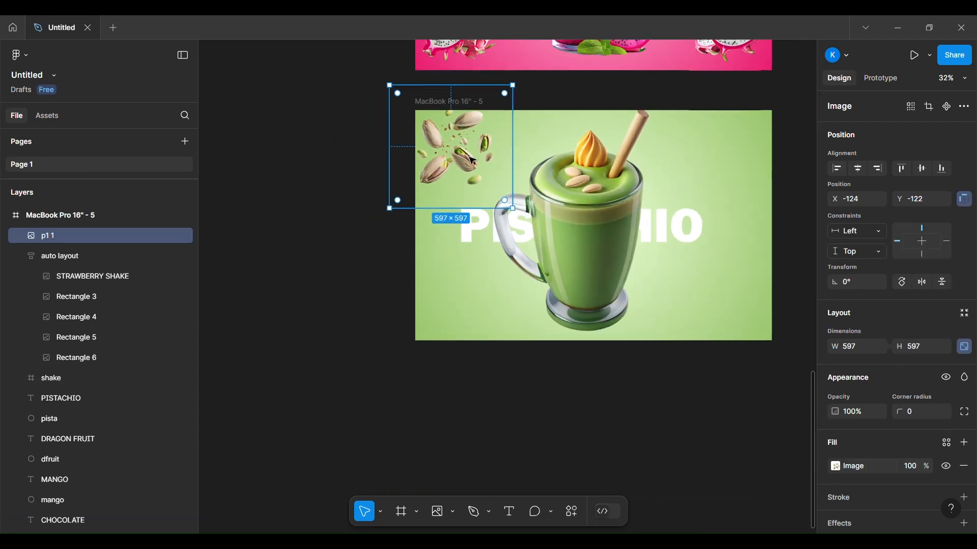
Step: Duplicate the pistachio pieces into the frame's other three corners and rotate each copy, with the lower-left one at 70°
{"action": "left_click_drag", "start_coordinate": [348, 144], "coordinate": [621, 151]}
{"action": "left_click_drag", "start_coordinate": [834, 281], "coordinate": [949, 304]}
{"action": "left_click_drag", "start_coordinate": [623, 158], "coordinate": [627, 300]}
{"action": "left_click_drag", "start_coordinate": [834, 282], "coordinate": [952, 303]}
{"action": "left_click_drag", "start_coordinate": [629, 304], "coordinate": [362, 304]}
{"action": "left_click_drag", "start_coordinate": [833, 282], "coordinate": [962, 285]}
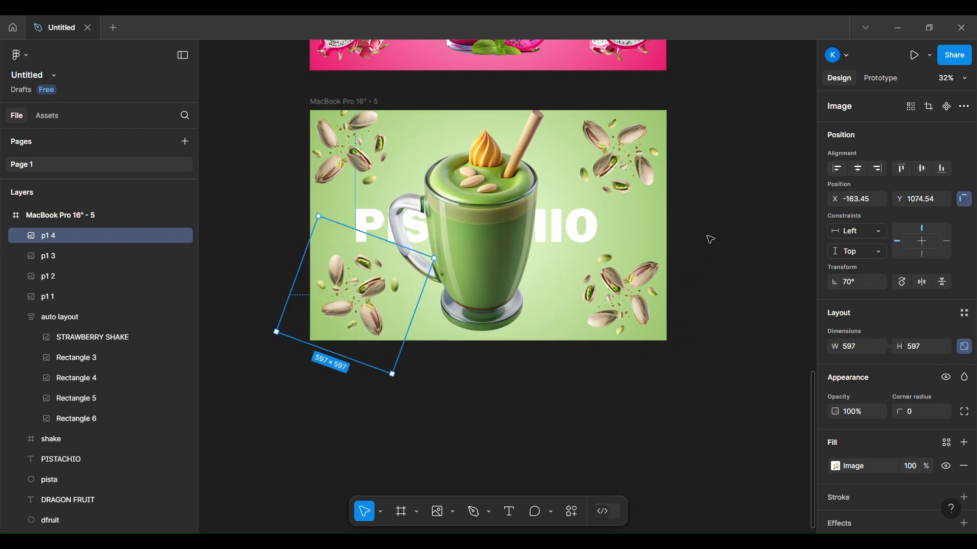
{"action": "left_click", "coordinate": [710, 240]}
Step: Switch to prototyping and make the MacBook Pro 16" - 1 frame the flow starting point
{"action": "scroll", "coordinate": [710, 239], "scroll_direction": "down", "scroll_amount": 5}
{"action": "scroll", "coordinate": [710, 239], "scroll_direction": "up", "scroll_amount": 4}
{"action": "scroll", "coordinate": [710, 240], "scroll_direction": "right", "scroll_amount": 3}
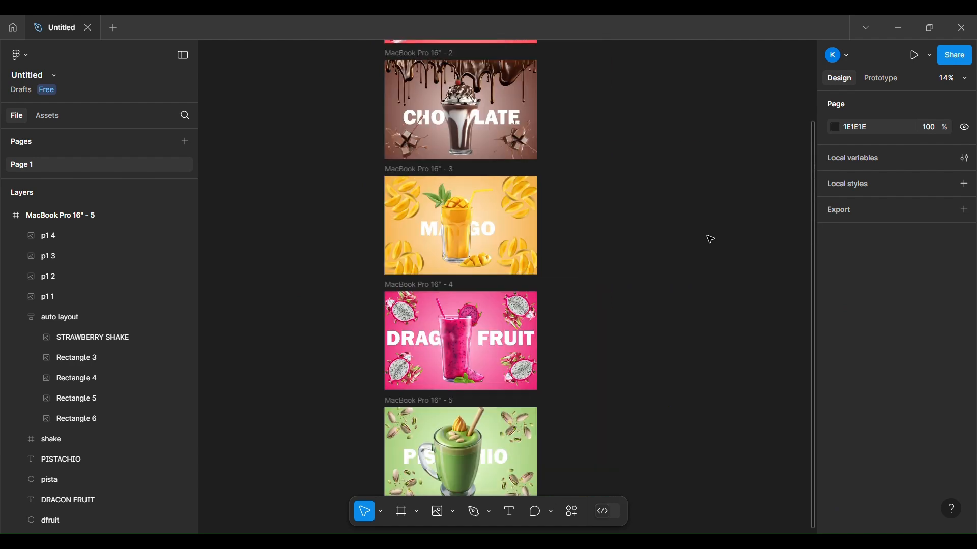
{"action": "left_click_drag", "start_coordinate": [821, 212], "coordinate": [701, 203]}
{"action": "left_click", "coordinate": [768, 78]}
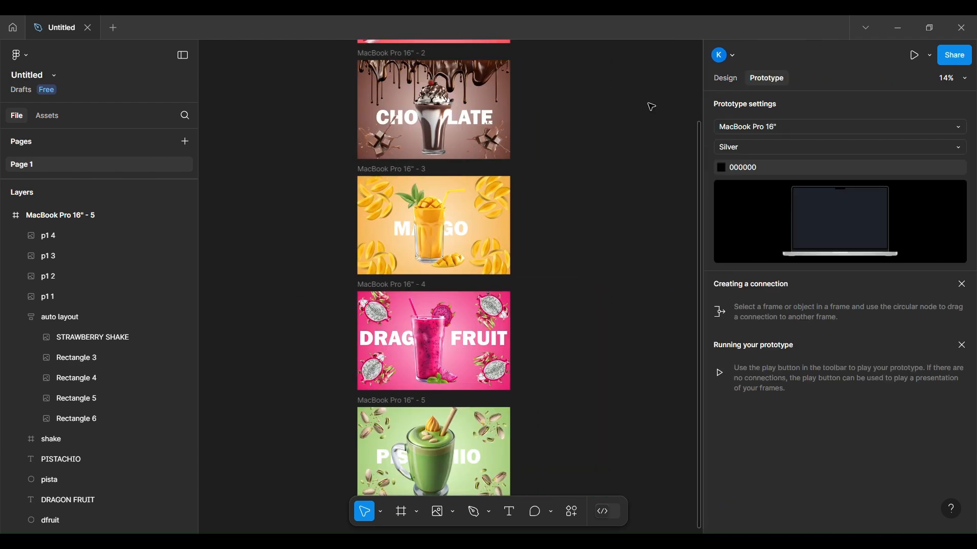
{"action": "scroll", "coordinate": [587, 121], "scroll_direction": "up", "scroll_amount": 3}
{"action": "left_click", "coordinate": [391, 93]}
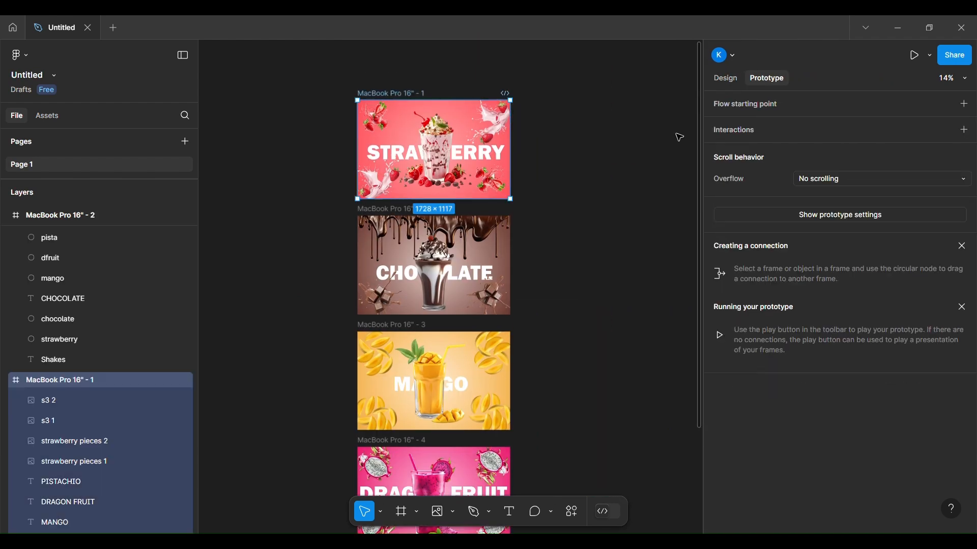
{"action": "left_click", "coordinate": [964, 105]}
Step: Add an On drag interaction to the strawberry frame that navigates to MacBook Pro 16" - 2
{"action": "mouse_move", "coordinate": [521, 157]}
{"action": "left_click_drag", "start_coordinate": [548, 211], "coordinate": [566, 131]}
{"action": "left_click", "coordinate": [968, 159]}
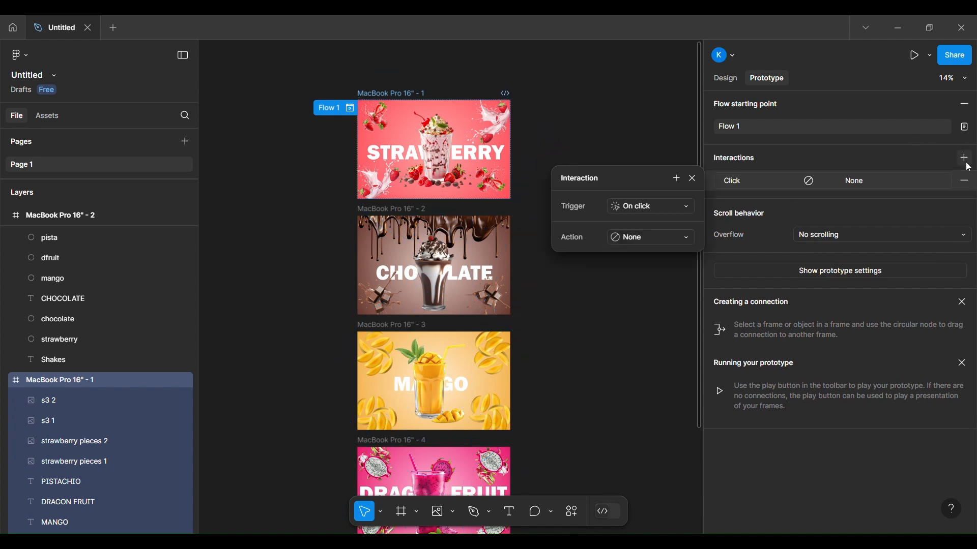
{"action": "left_click", "coordinate": [662, 207]}
{"action": "left_click", "coordinate": [648, 221]}
{"action": "left_click", "coordinate": [651, 237]}
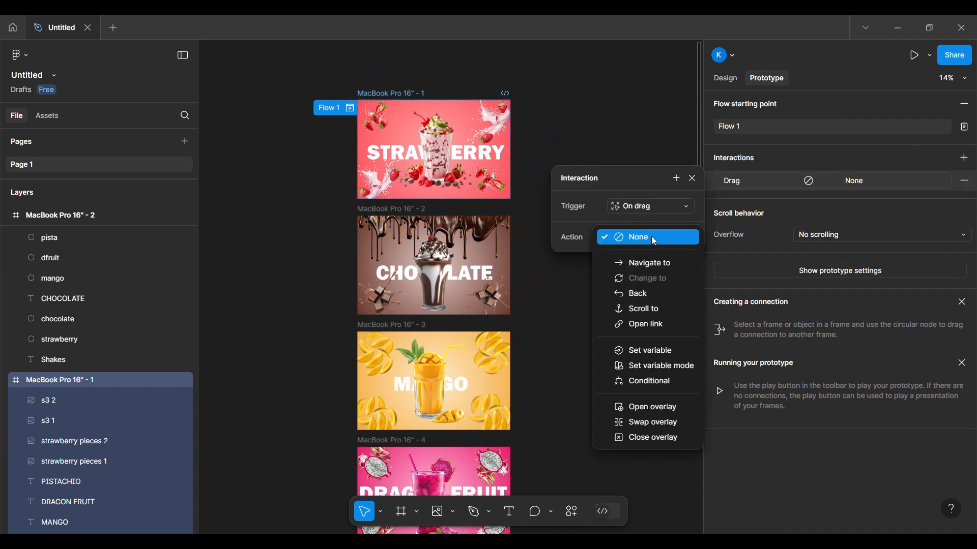
{"action": "left_click", "coordinate": [651, 264]}
{"action": "left_click", "coordinate": [652, 258]}
{"action": "left_click", "coordinate": [666, 258]}
{"action": "scroll", "coordinate": [645, 298], "scroll_direction": "down", "scroll_amount": 3}
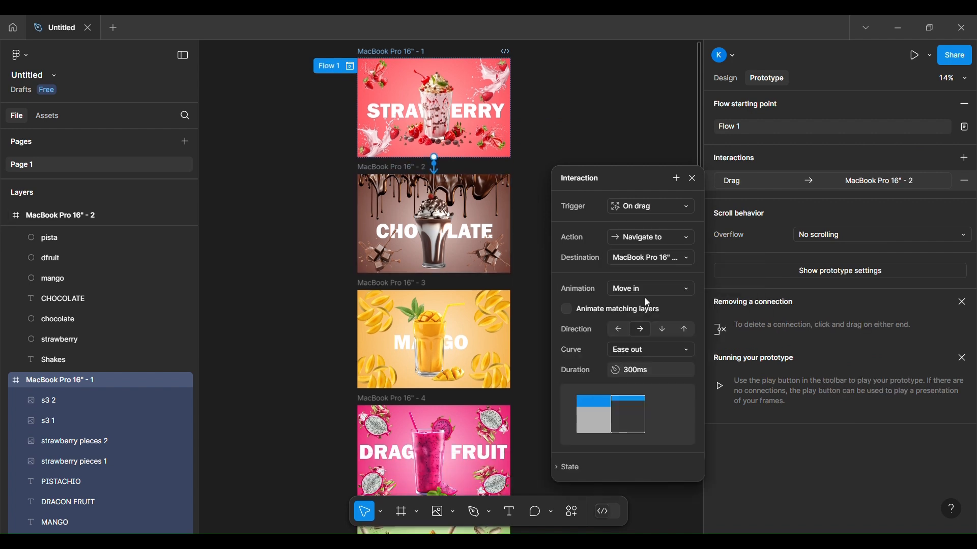
Step: Set the interaction's animation to Push with an upward direction and animate matching layers
{"action": "left_click", "coordinate": [679, 290]}
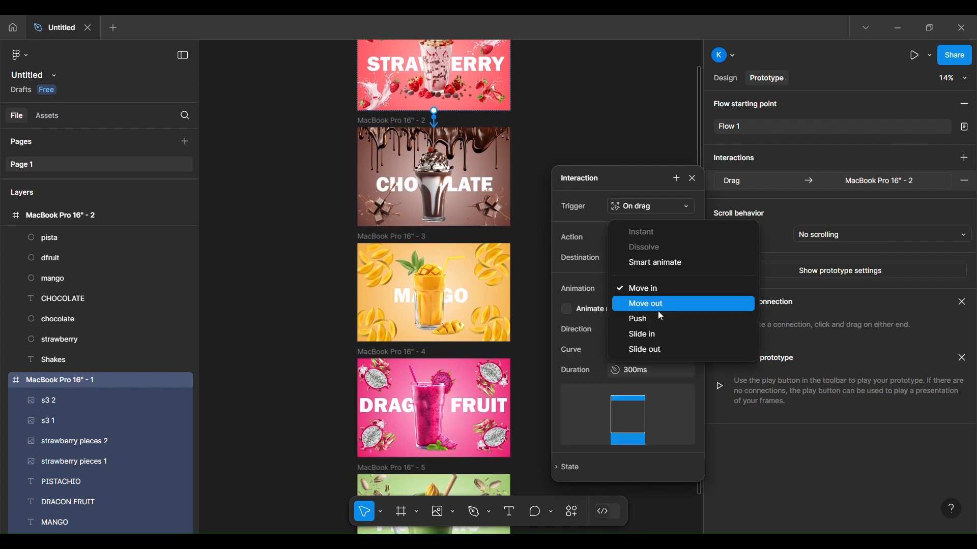
{"action": "left_click", "coordinate": [652, 320]}
{"action": "left_click", "coordinate": [567, 309]}
{"action": "scroll", "coordinate": [611, 331], "scroll_direction": "down", "scroll_amount": 2}
Step: Set the interaction's curve to Ease in and out back and its duration to 900 ms
{"action": "left_click", "coordinate": [633, 350]}
{"action": "left_click", "coordinate": [655, 413]}
{"action": "left_click", "coordinate": [661, 371]}
{"action": "type", "text": "900"}
{"action": "key", "text": "Return"}
{"action": "scroll", "coordinate": [636, 154], "scroll_direction": "up", "scroll_amount": 2}
{"action": "scroll", "coordinate": [636, 152], "scroll_direction": "up", "scroll_amount": 2}
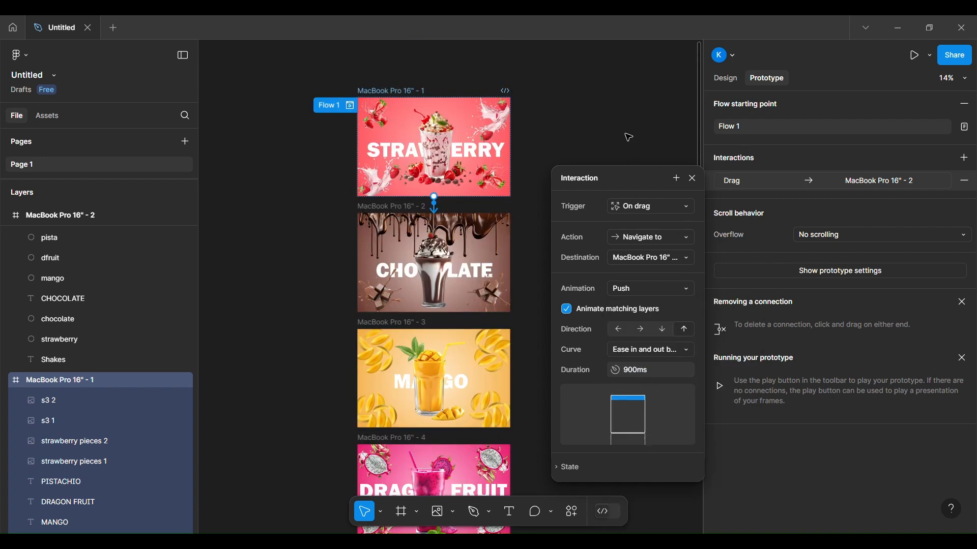
{"action": "left_click", "coordinate": [628, 135]}
Step: Add an On drag interaction to the MacBook Pro 16" - 2 frame that navigates to MacBook Pro 16" - 1
{"action": "left_click", "coordinate": [364, 209]}
{"action": "left_click", "coordinate": [965, 131]}
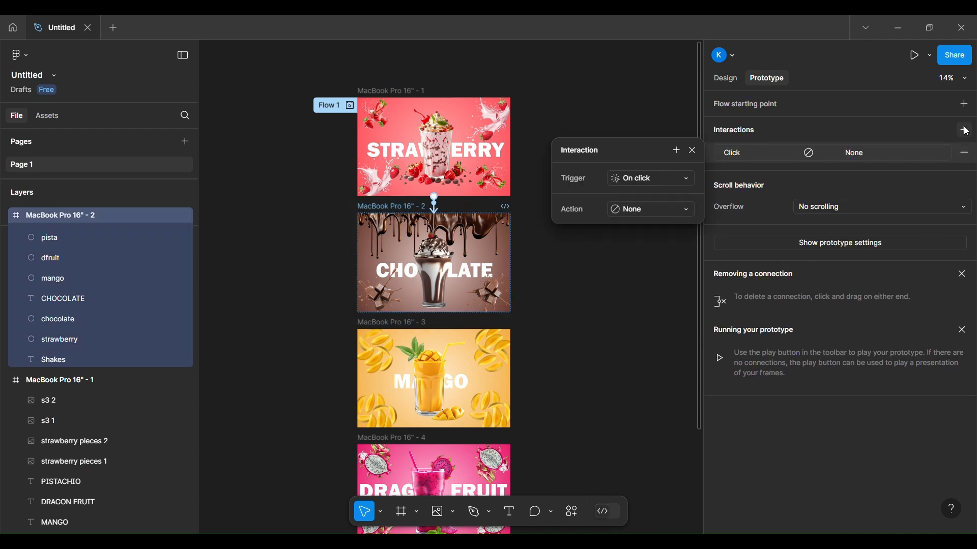
{"action": "left_click", "coordinate": [686, 179]}
{"action": "left_click", "coordinate": [649, 195]}
{"action": "left_click", "coordinate": [642, 210]}
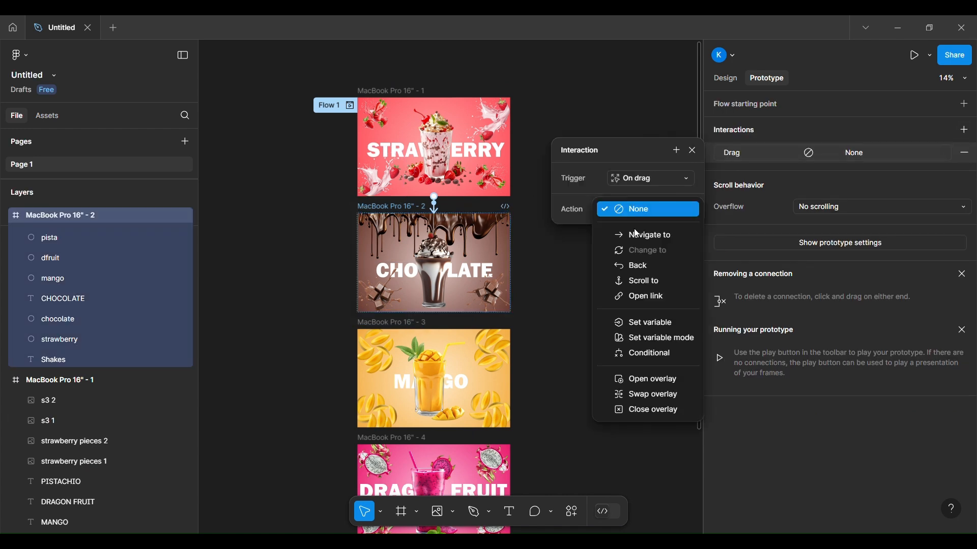
{"action": "left_click", "coordinate": [634, 230]}
{"action": "left_click", "coordinate": [637, 233]}
{"action": "left_click", "coordinate": [653, 230]}
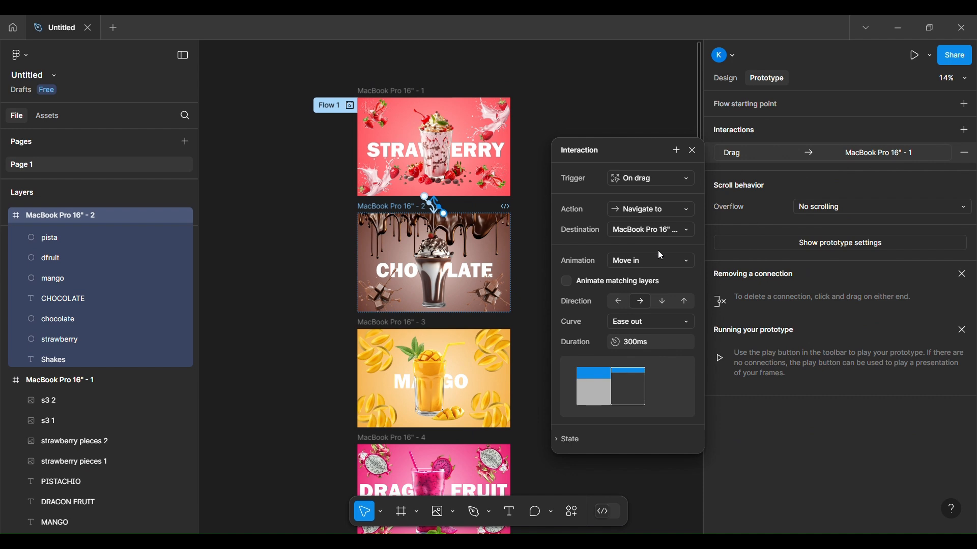
Step: Set the interaction's animation to Push with a downward direction, the Ease in and out back curve and a 900 ms duration
{"action": "left_click", "coordinate": [668, 260]}
{"action": "left_click", "coordinate": [656, 291]}
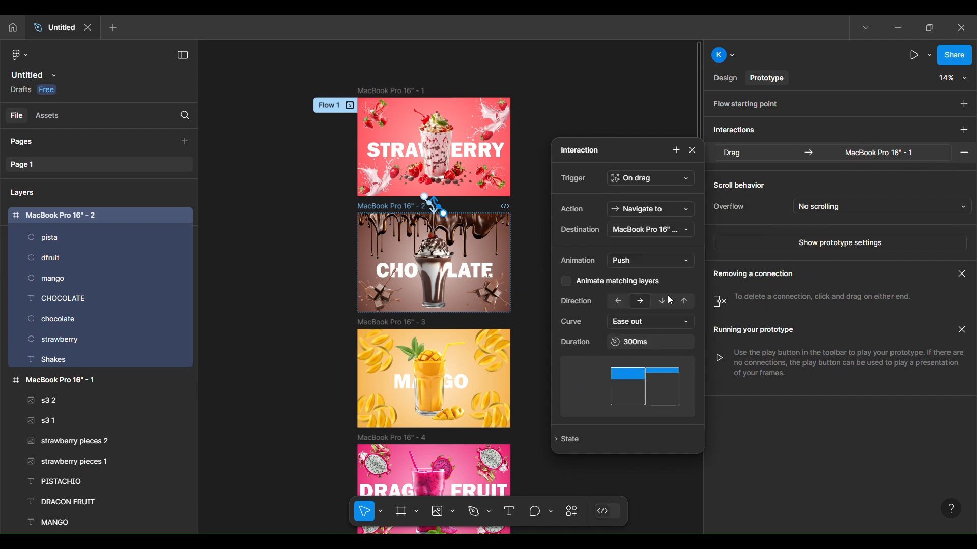
{"action": "left_click", "coordinate": [661, 303]}
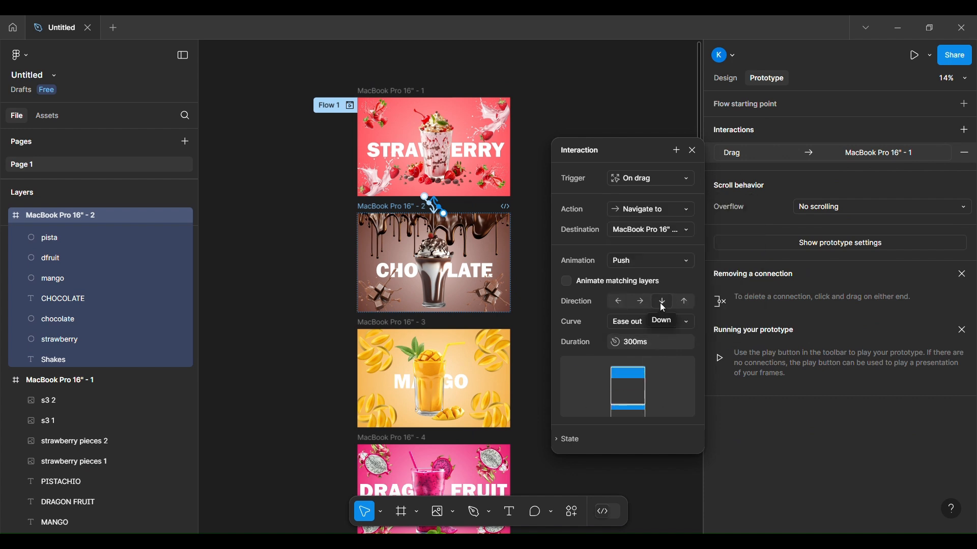
{"action": "left_click", "coordinate": [685, 325]}
{"action": "left_click", "coordinate": [667, 380]}
{"action": "left_click", "coordinate": [659, 344]}
{"action": "type", "text": "900"}
{"action": "key", "text": "Return"}
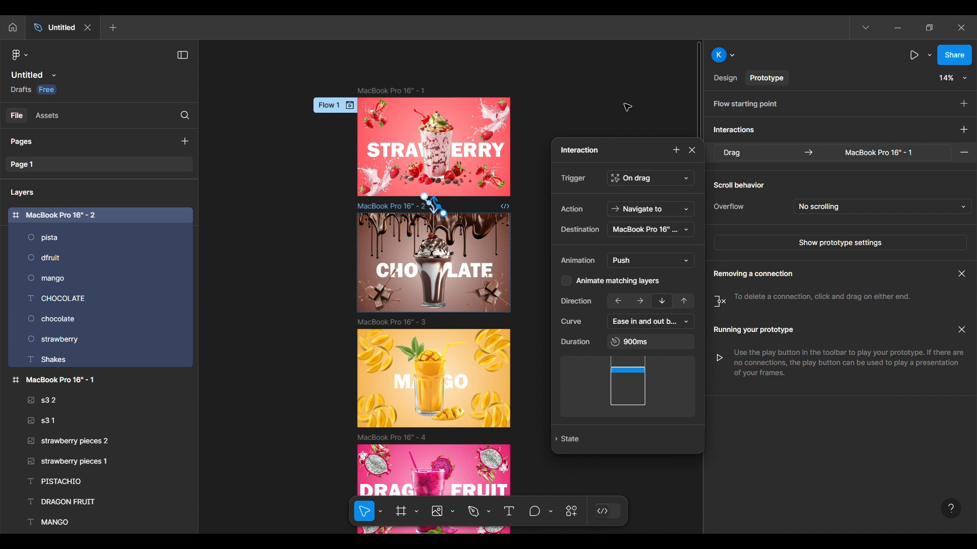
Step: Change the destination of the MacBook Pro 16" - 2 frame's drag interaction to MacBook Pro 16" - 3
{"action": "left_click", "coordinate": [968, 153]}
{"action": "left_click", "coordinate": [967, 131]}
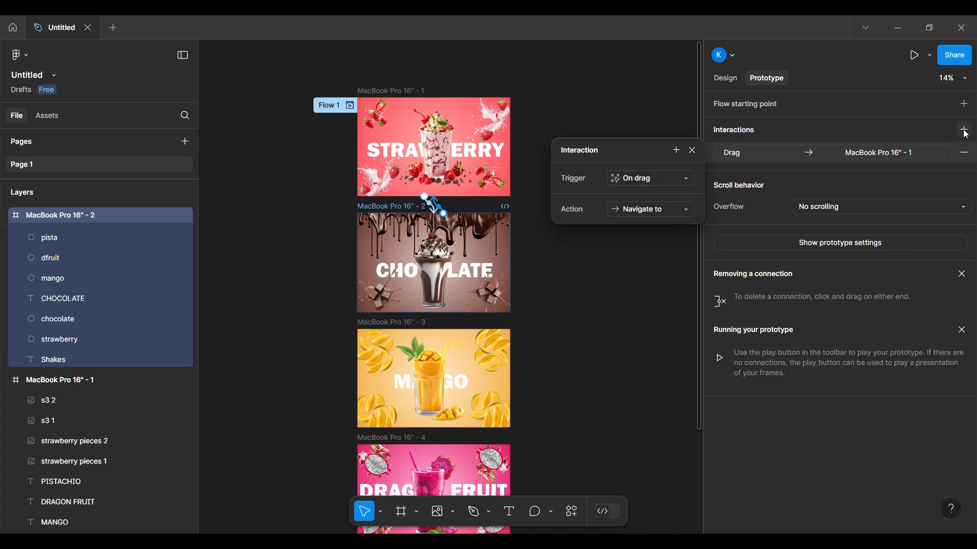
{"action": "left_click", "coordinate": [677, 235]}
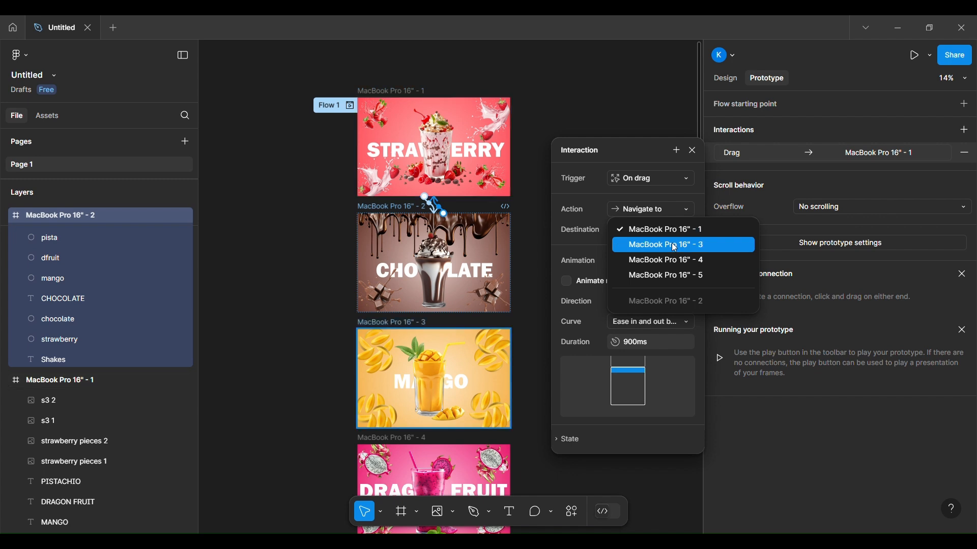
{"action": "left_click", "coordinate": [677, 246]}
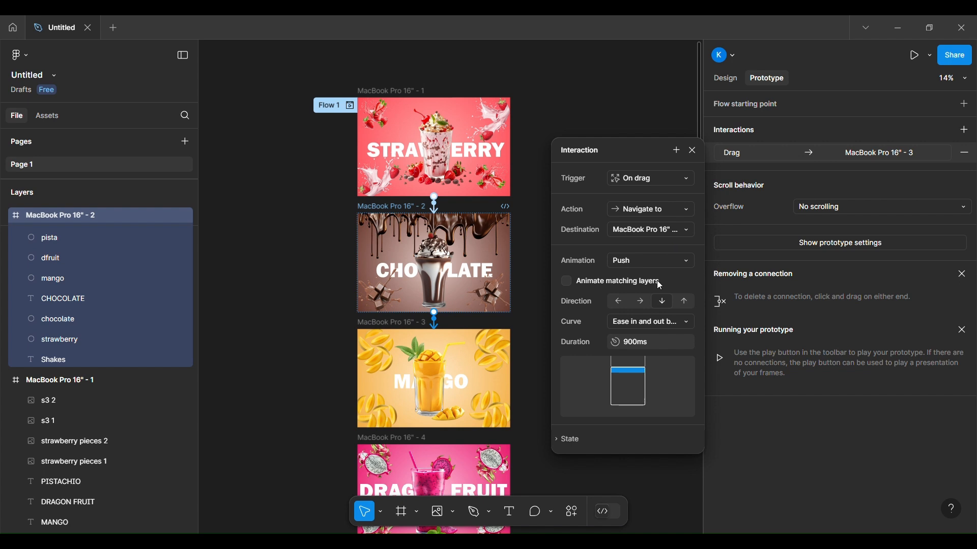
{"action": "left_click", "coordinate": [618, 465]}
Step: Add an On drag interaction to the MacBook Pro 16" - 3 frame that navigates to MacBook Pro 16" - 4
{"action": "left_click", "coordinate": [367, 339]}
{"action": "left_click", "coordinate": [966, 130]}
{"action": "left_click", "coordinate": [643, 179]}
{"action": "left_click", "coordinate": [645, 195]}
{"action": "left_click", "coordinate": [642, 210]}
{"action": "left_click", "coordinate": [650, 229]}
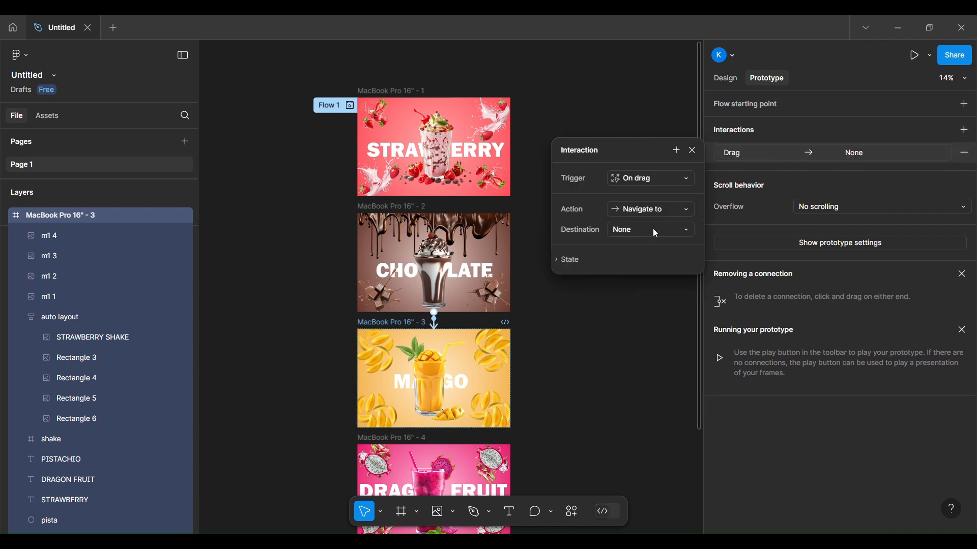
{"action": "left_click", "coordinate": [652, 230]}
{"action": "left_click", "coordinate": [662, 260]}
Step: Set the mango frame's interaction to Smart animate with the Ease in and out back curve and a 900 ms duration
{"action": "left_click", "coordinate": [657, 260]}
{"action": "left_click", "coordinate": [649, 231]}
{"action": "left_click", "coordinate": [642, 281]}
{"action": "left_click", "coordinate": [645, 342]}
{"action": "left_click", "coordinate": [655, 302]}
{"action": "type", "text": "900"}
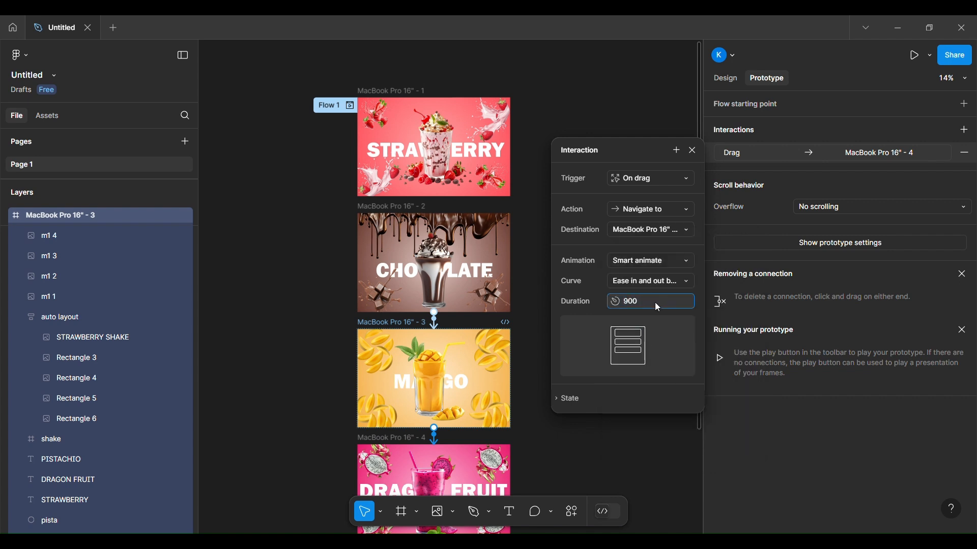
{"action": "key", "text": "Return"}
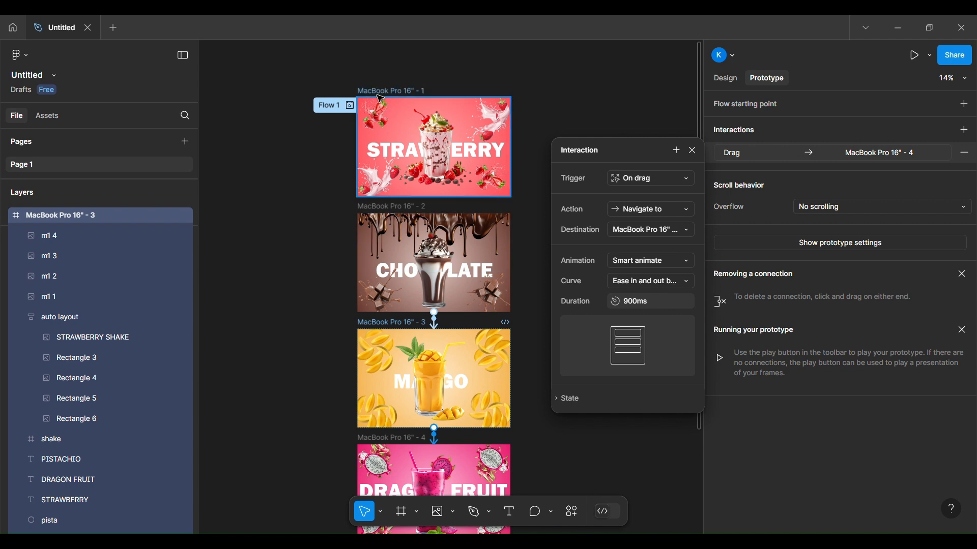
Step: Check the strawberry frame's interaction, and switch the mango frame's animation to Push with an upward direction and animated matching layers
{"action": "left_click", "coordinate": [391, 91]}
{"action": "left_click", "coordinate": [757, 183]}
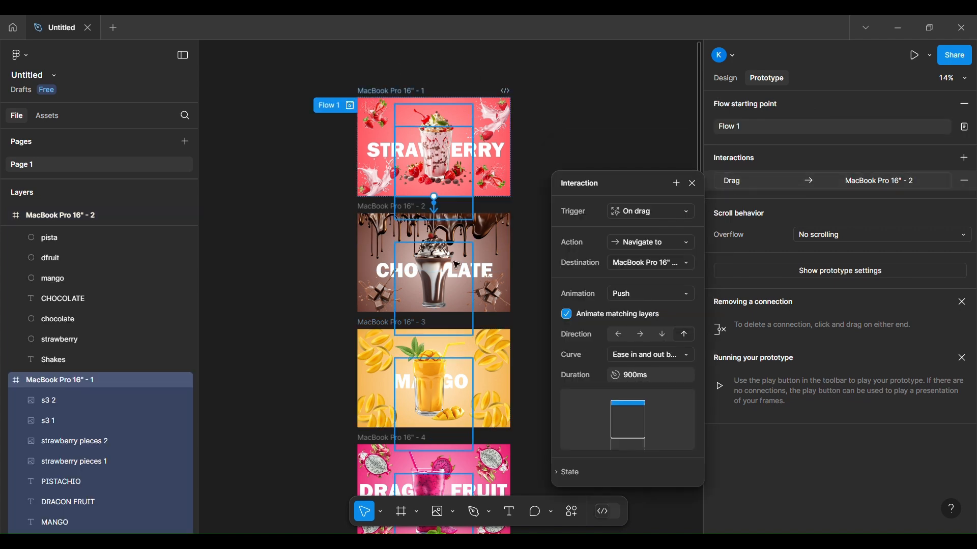
{"action": "left_click", "coordinate": [389, 323]}
{"action": "left_click", "coordinate": [764, 154]}
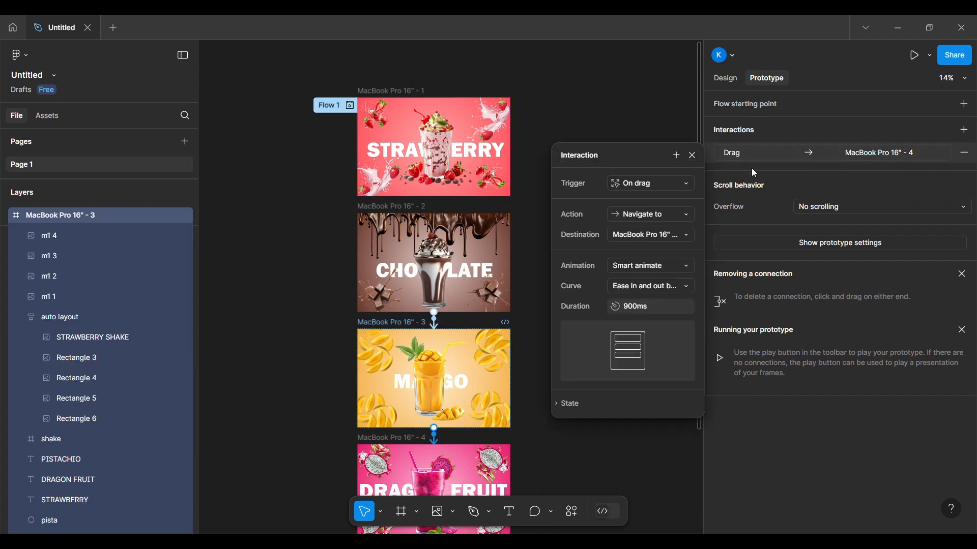
{"action": "left_click", "coordinate": [653, 266]}
{"action": "left_click", "coordinate": [642, 323]}
{"action": "left_click", "coordinate": [685, 307]}
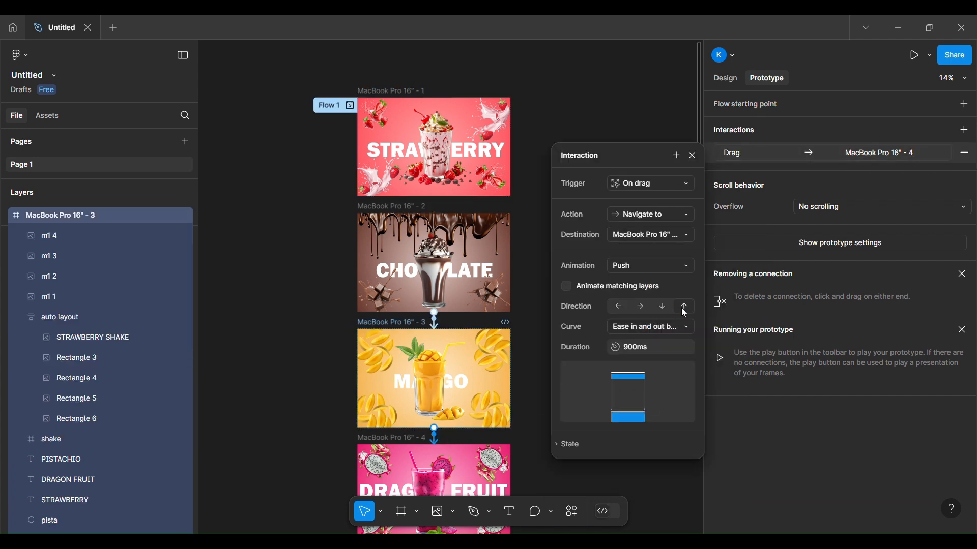
{"action": "left_click", "coordinate": [568, 288]}
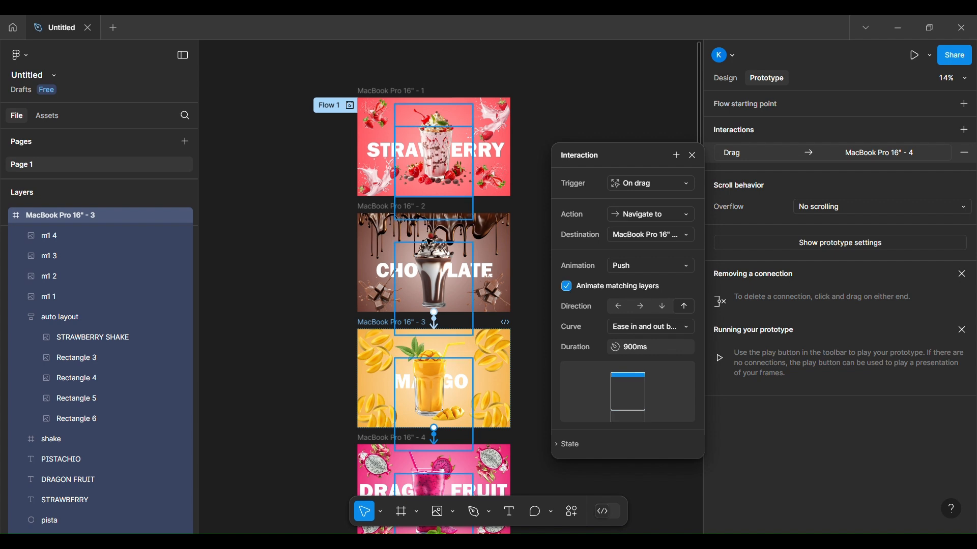
Step: Set the push direction of the chocolate frame's drag interaction to up and review the mango frame's interaction settings
{"action": "left_click", "coordinate": [380, 214]}
{"action": "left_click", "coordinate": [749, 153]}
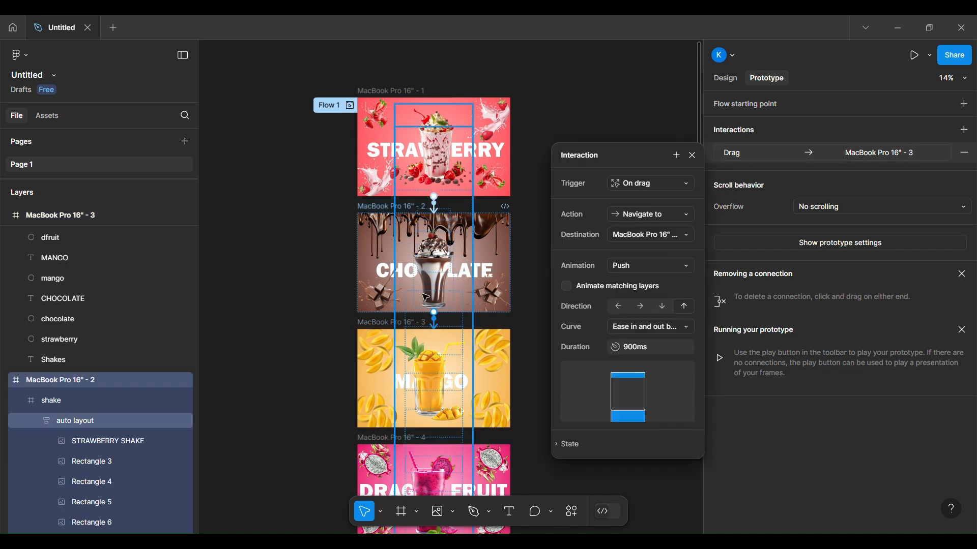
{"action": "left_click", "coordinate": [378, 326]}
{"action": "left_click", "coordinate": [751, 154]}
Step: Add an On drag interaction to the MacBook Pro 16" - 4 frame that navigates to MacBook Pro 16" - 5
{"action": "scroll", "coordinate": [433, 305], "scroll_direction": "down", "scroll_amount": 3}
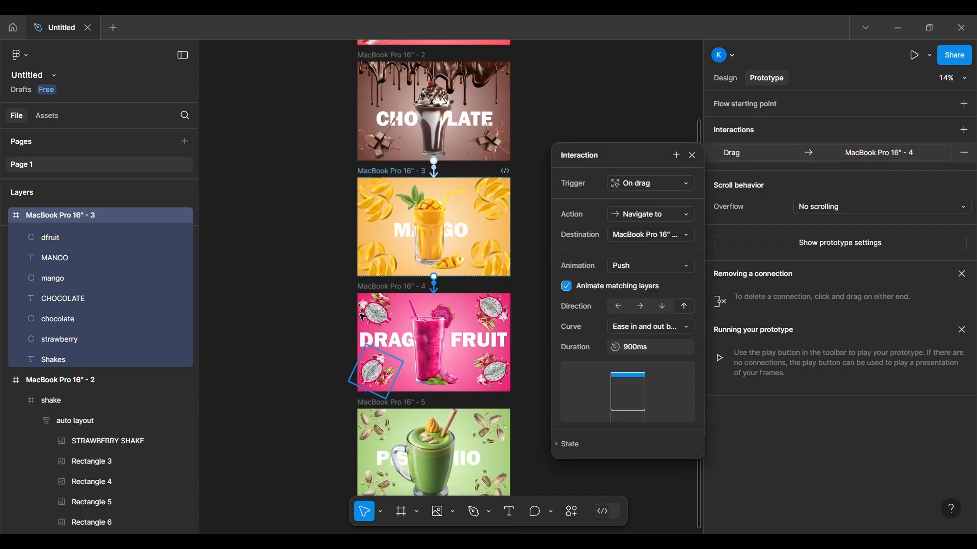
{"action": "left_click", "coordinate": [387, 286]}
{"action": "left_click", "coordinate": [965, 129]}
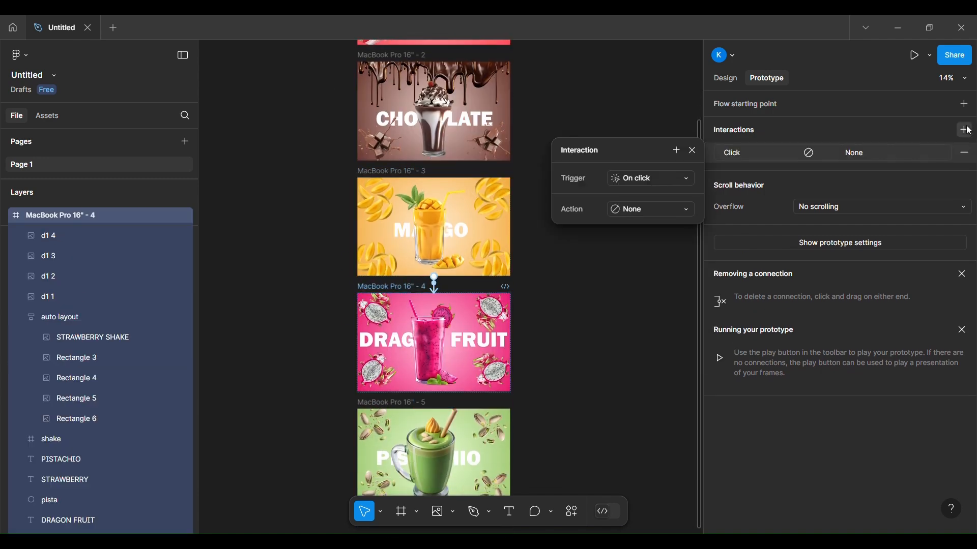
{"action": "left_click", "coordinate": [674, 179]}
{"action": "left_click", "coordinate": [645, 189]}
{"action": "left_click", "coordinate": [649, 209]}
{"action": "left_click", "coordinate": [647, 233]}
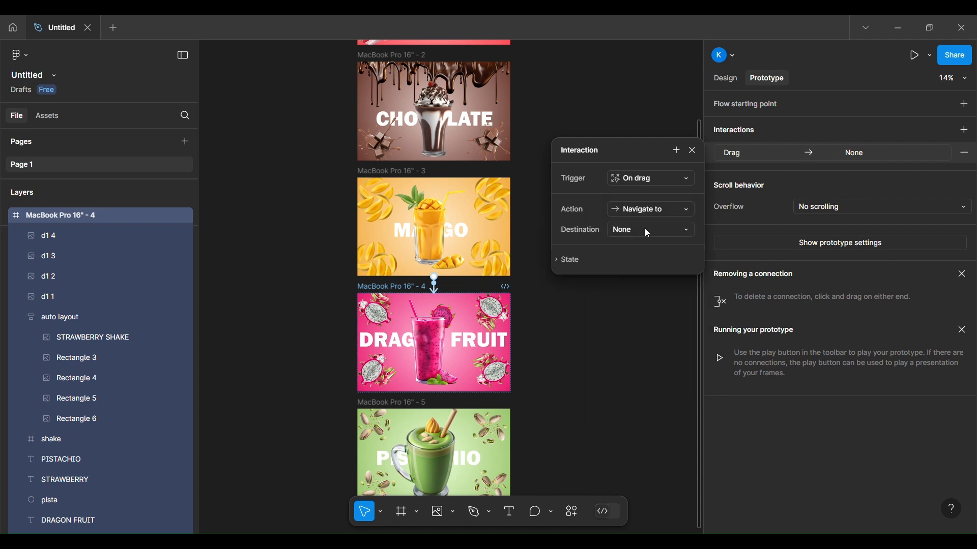
{"action": "left_click", "coordinate": [646, 230]}
{"action": "left_click", "coordinate": [660, 276]}
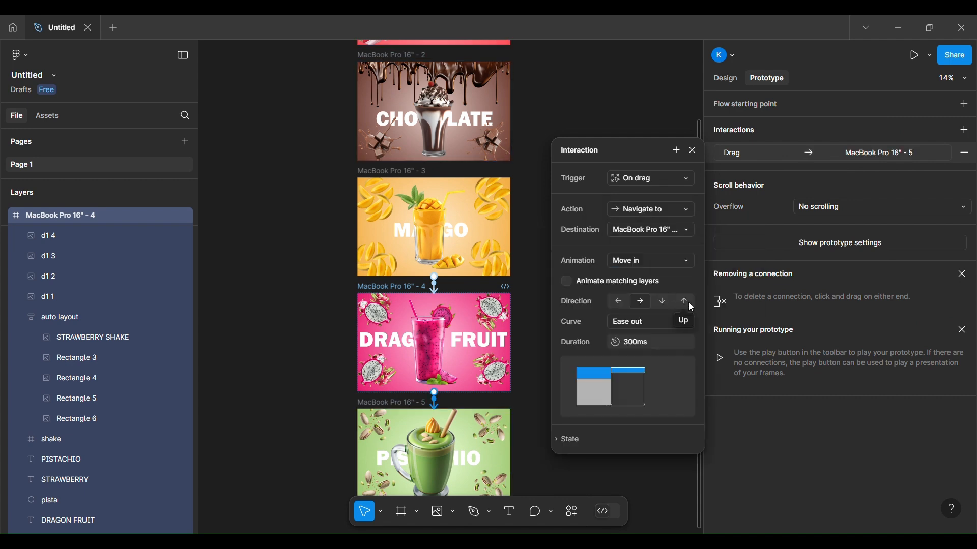
Step: Set the dragon fruit frame's animation to Push upward with matching layers animated, the Ease in and out back curve and a 900 ms duration
{"action": "left_click", "coordinate": [686, 303]}
{"action": "left_click", "coordinate": [683, 261]}
{"action": "left_click", "coordinate": [667, 293]}
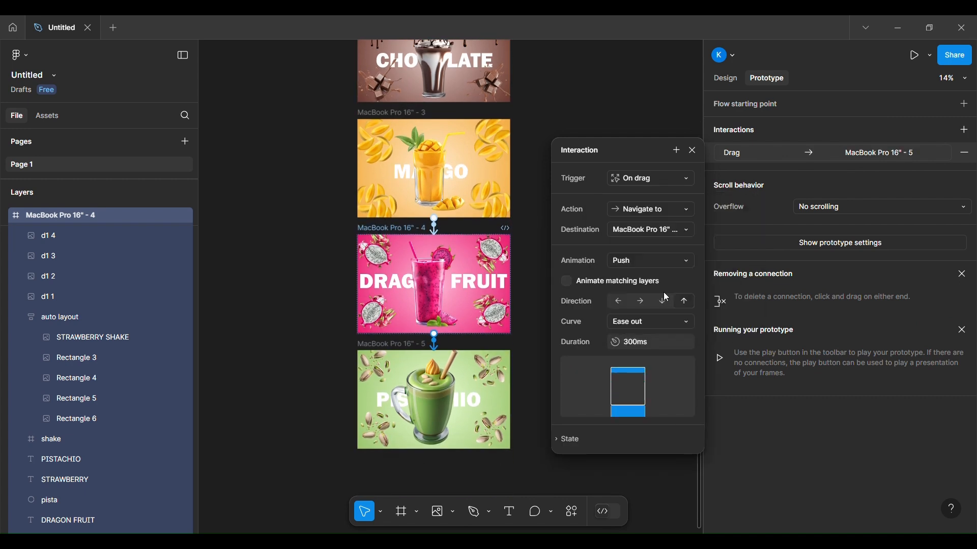
{"action": "type", "text": "900"}
{"action": "key", "text": "Return"}
{"action": "left_click", "coordinate": [651, 321]}
{"action": "left_click", "coordinate": [654, 381]}
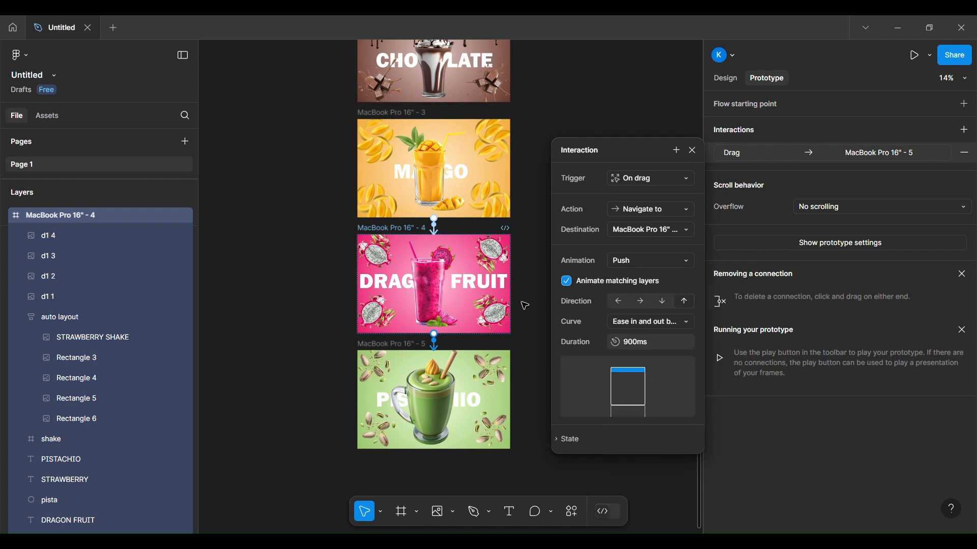
{"action": "left_click", "coordinate": [366, 235]}
{"action": "left_click", "coordinate": [732, 153]}
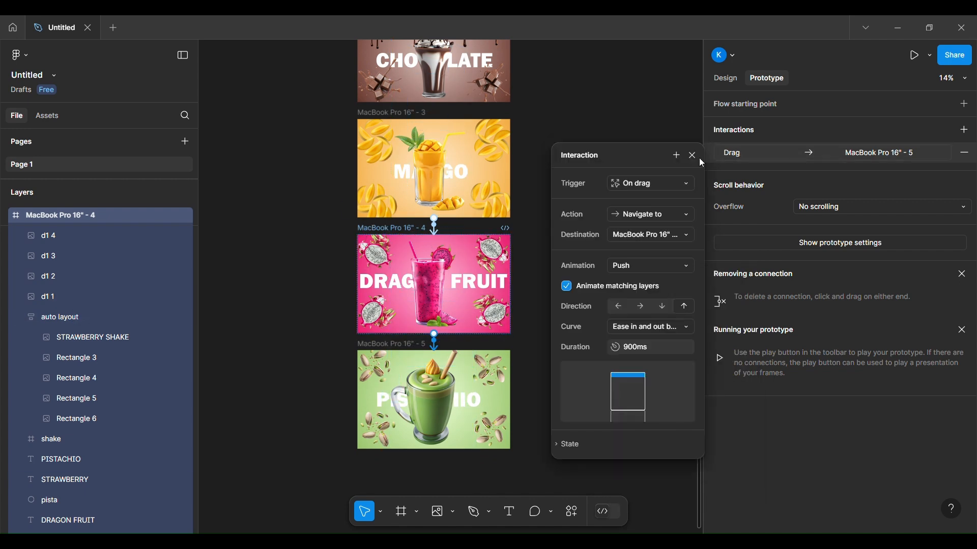
Step: Add an On drag interaction to the MacBook Pro 16" - 5 frame that navigates back to MacBook Pro 16" - 4
{"action": "left_click", "coordinate": [366, 345]}
{"action": "left_click", "coordinate": [967, 130]}
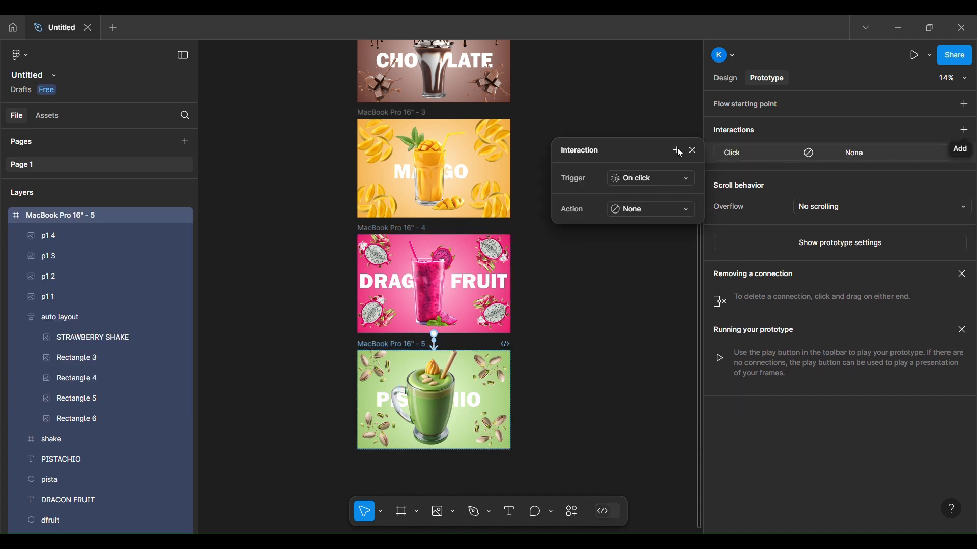
{"action": "left_click", "coordinate": [651, 179]}
{"action": "left_click", "coordinate": [633, 192]}
{"action": "left_click", "coordinate": [651, 209]}
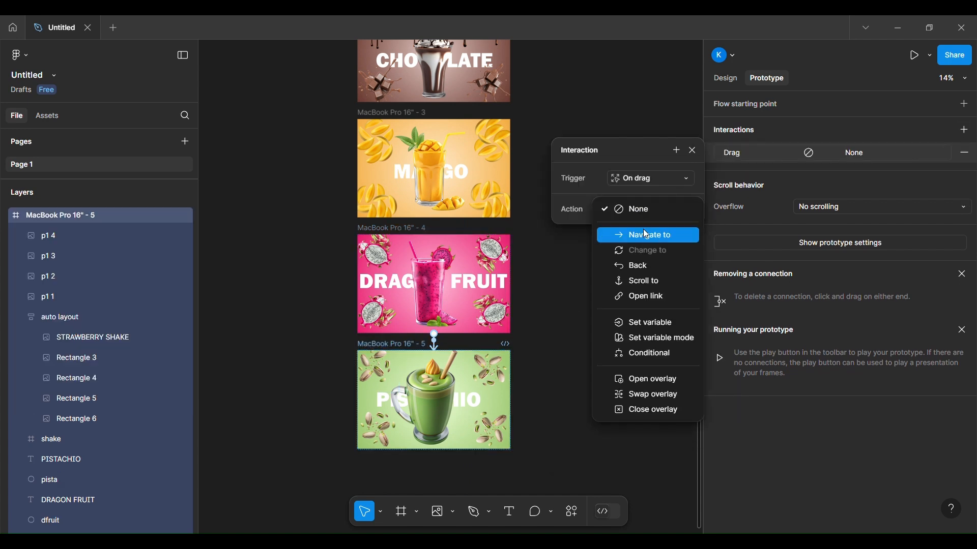
{"action": "left_click", "coordinate": [648, 234]}
{"action": "left_click", "coordinate": [646, 233]}
{"action": "left_click", "coordinate": [667, 273]}
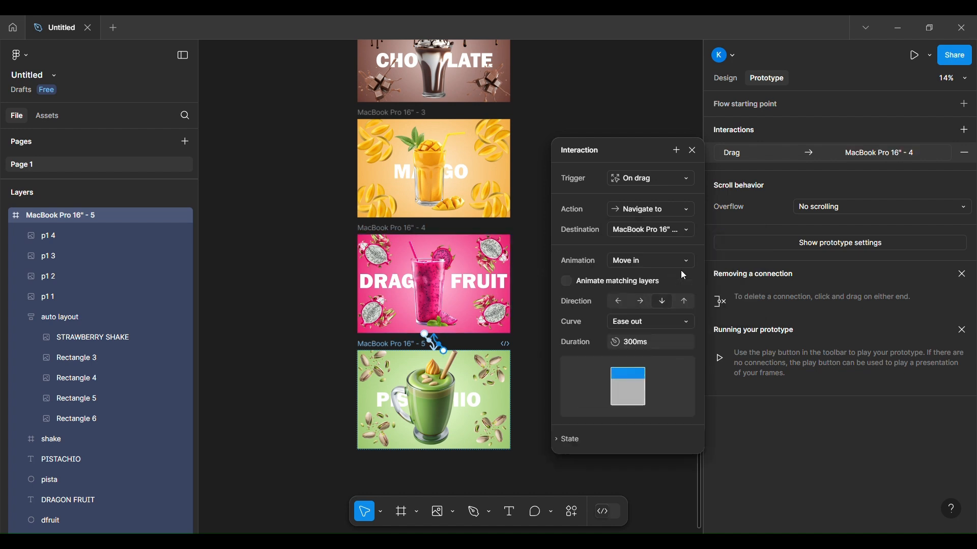
Step: Set the pistachio frame's animation to Push with matching layers animated, the Ease in and out back curve and a 900 ms duration
{"action": "left_click", "coordinate": [682, 261]}
{"action": "left_click", "coordinate": [662, 291]}
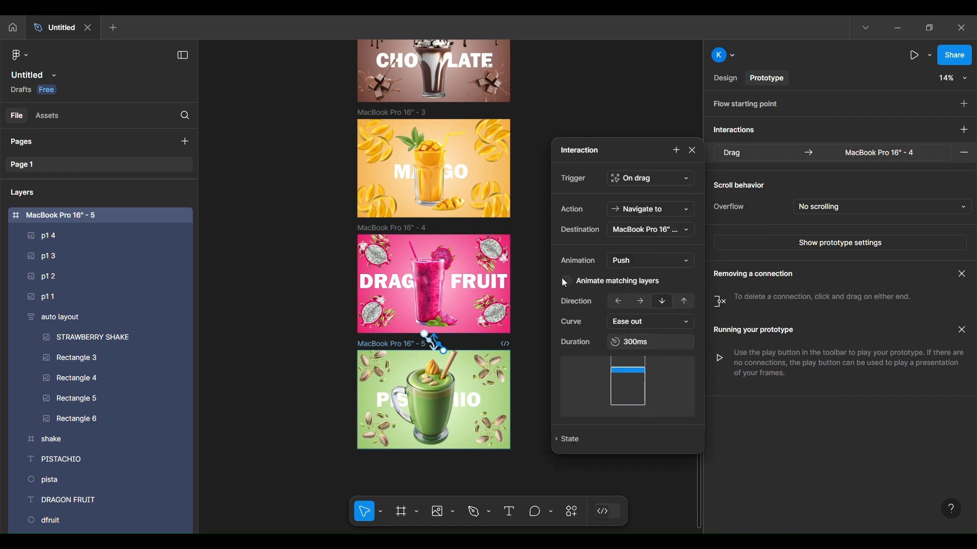
{"action": "type", "text": "900"}
{"action": "key", "text": "Return"}
{"action": "left_click", "coordinate": [651, 322]}
{"action": "left_click", "coordinate": [655, 382]}
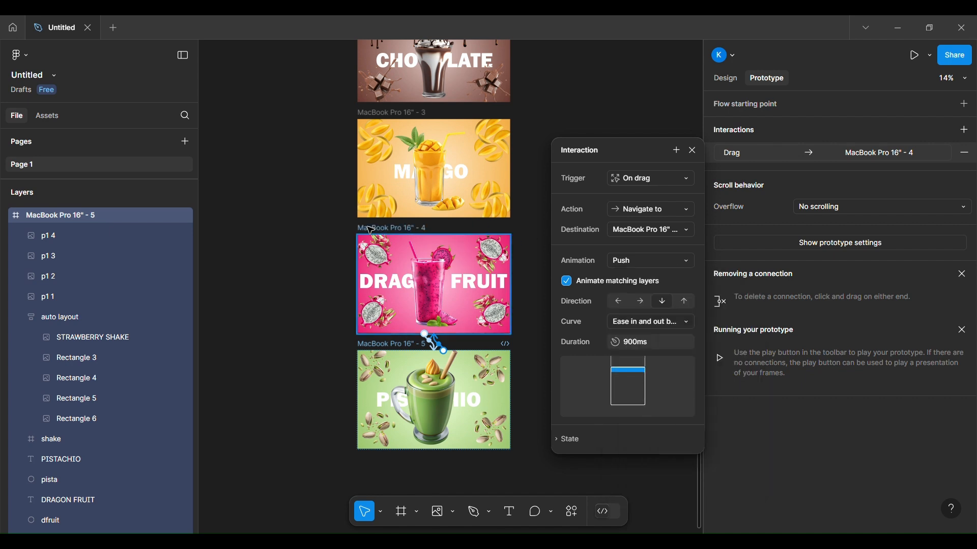
Step: Present the prototype in full screen, starting from the MacBook Pro 16" - 1 strawberry frame
{"action": "left_click", "coordinate": [435, 305]}
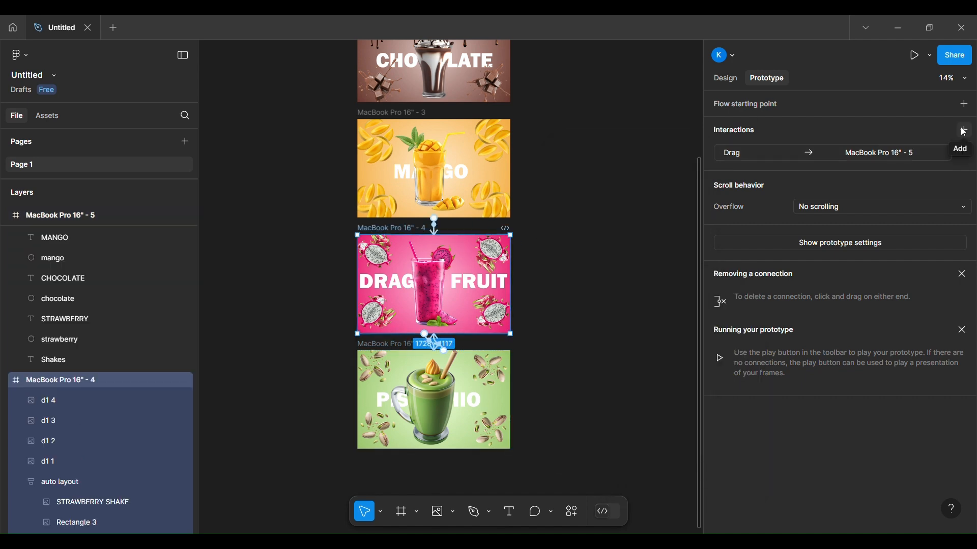
{"action": "left_click", "coordinate": [637, 197]}
{"action": "scroll", "coordinate": [637, 197], "scroll_direction": "up", "scroll_amount": 7}
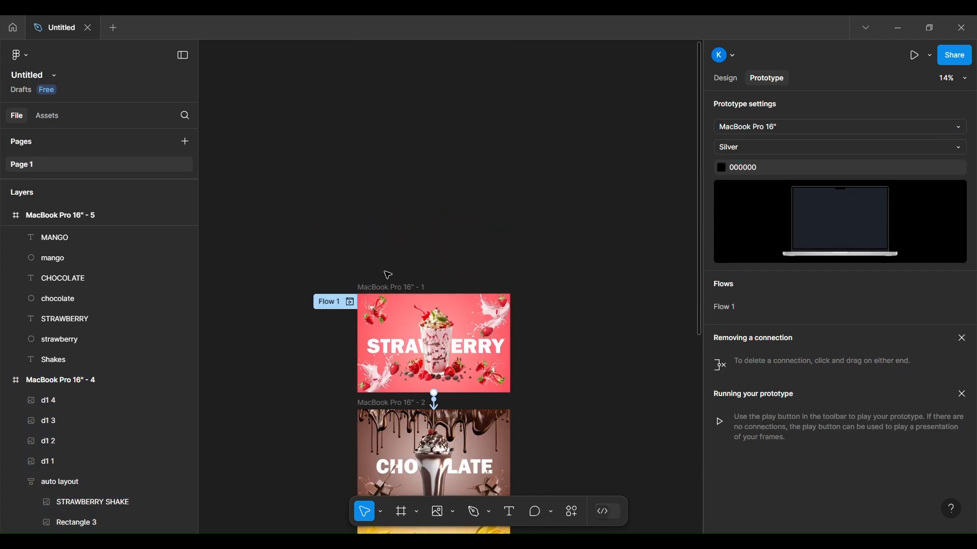
{"action": "left_click", "coordinate": [372, 290]}
{"action": "left_click", "coordinate": [914, 55]}
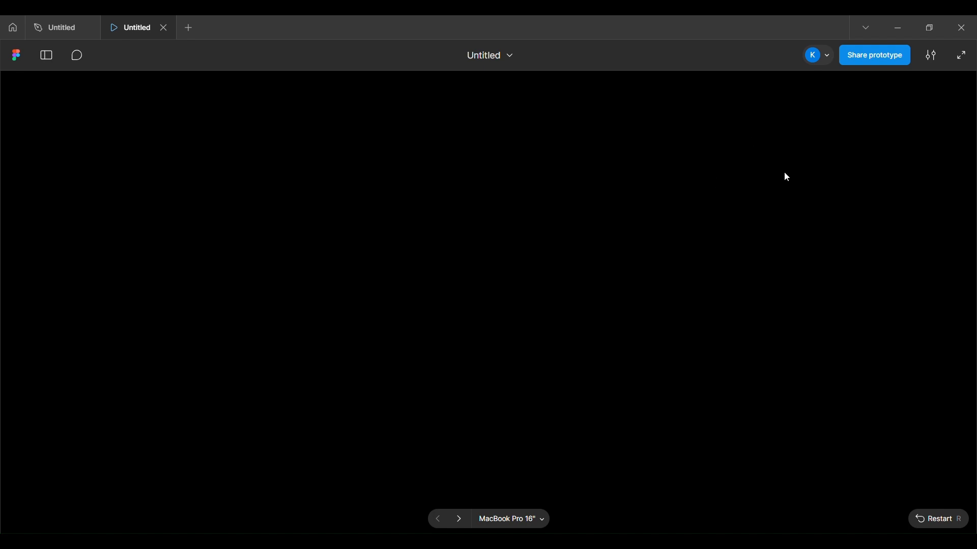
{"action": "left_click", "coordinate": [963, 56]}
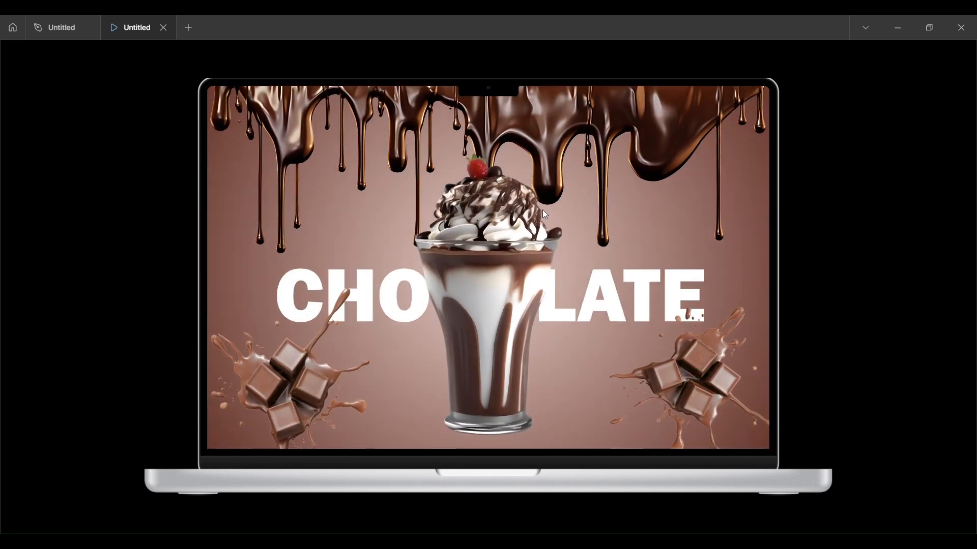
Step: Test the forward swipe transitions from the chocolate screen through mango and dragon fruit to the pistachio screen
{"action": "left_click_drag", "start_coordinate": [543, 210], "coordinate": [573, 60]}
{"action": "left_click_drag", "start_coordinate": [565, 239], "coordinate": [584, 80]}
{"action": "left_click_drag", "start_coordinate": [527, 317], "coordinate": [591, 117]}
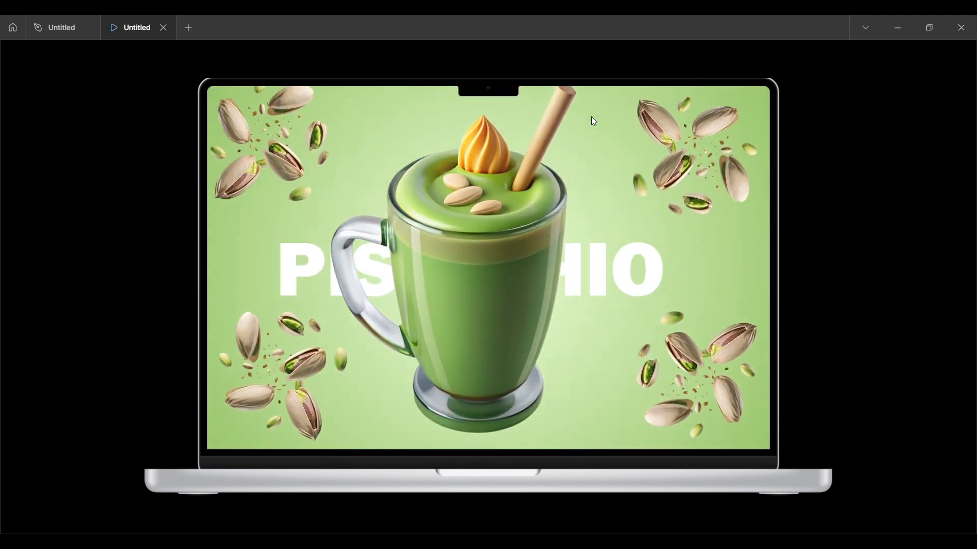
Step: Test the backward swipe transitions from the pistachio screen to the strawberry screen, and swipe forward again to chocolate
{"action": "left_click_drag", "start_coordinate": [510, 203], "coordinate": [546, 432]}
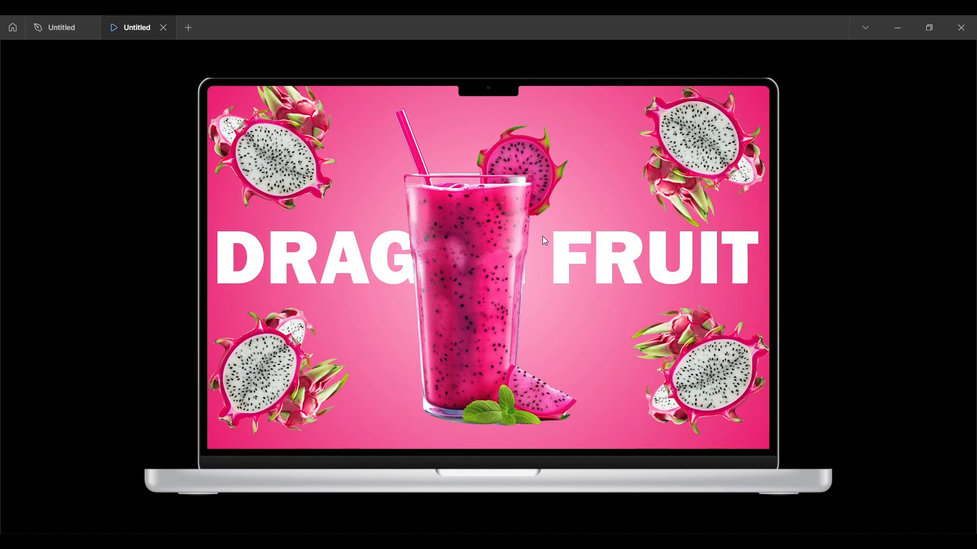
{"action": "left_click_drag", "start_coordinate": [545, 241], "coordinate": [552, 357]}
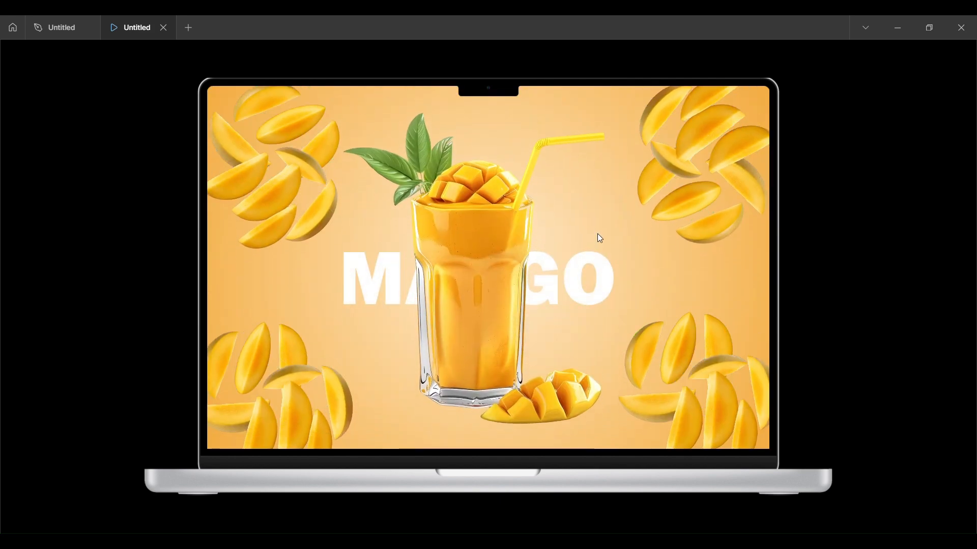
{"action": "left_click_drag", "start_coordinate": [597, 234], "coordinate": [639, 388]}
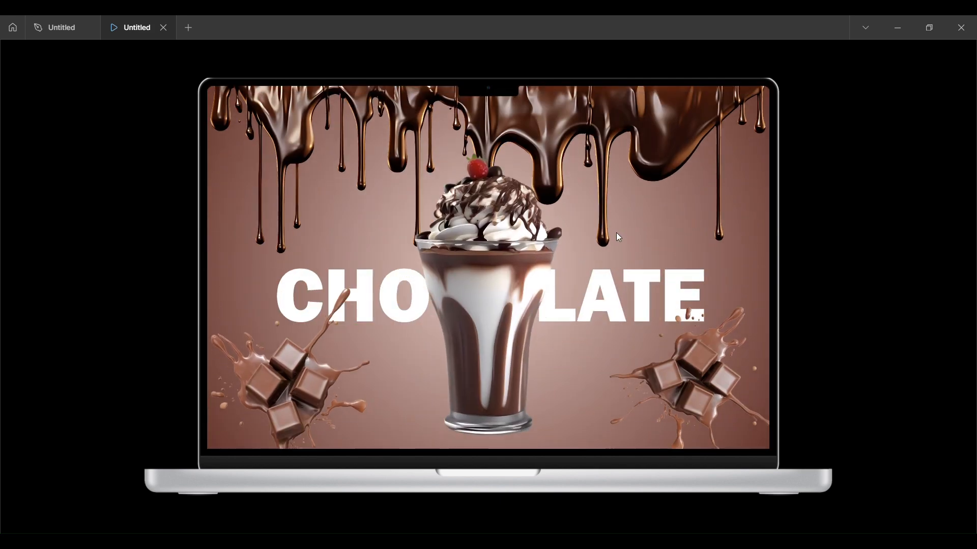
{"action": "left_click_drag", "start_coordinate": [617, 239], "coordinate": [660, 425]}
{"action": "left_click_drag", "start_coordinate": [590, 237], "coordinate": [628, 390]}
{"action": "left_click_drag", "start_coordinate": [534, 261], "coordinate": [533, 100]}
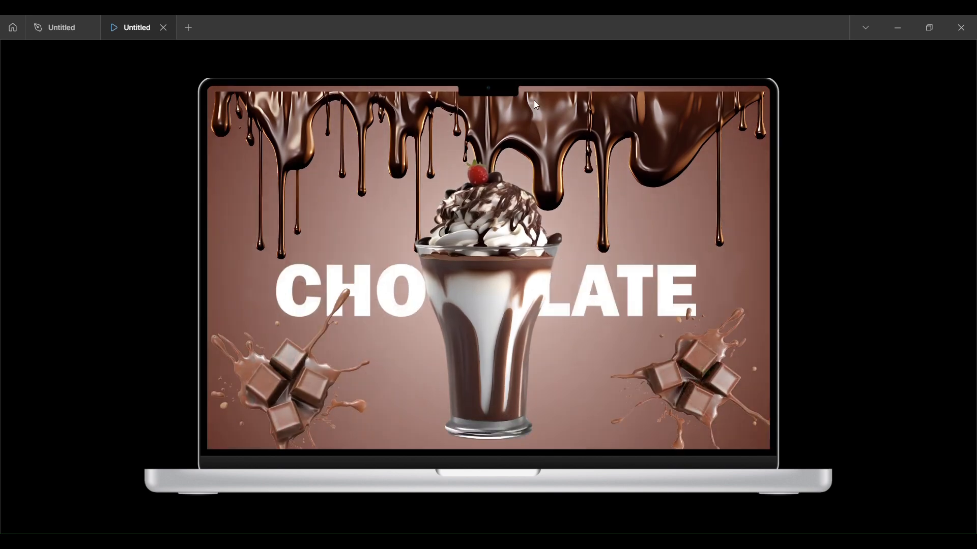
Step: Swipe forward through the prototype again, from the chocolate screen past mango and dragon fruit to the pistachio screen
{"action": "left_click_drag", "start_coordinate": [522, 272], "coordinate": [529, 103]}
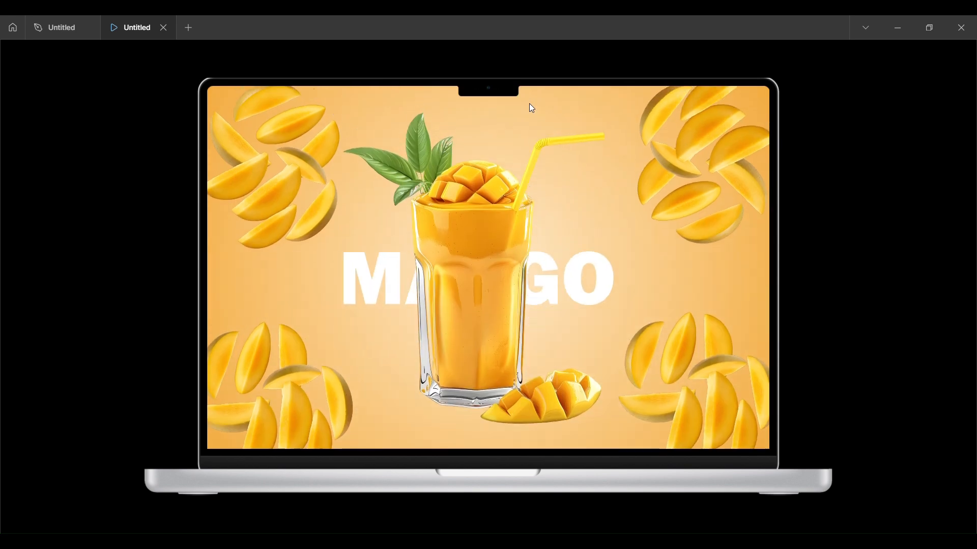
{"action": "left_click_drag", "start_coordinate": [517, 258], "coordinate": [533, 103]}
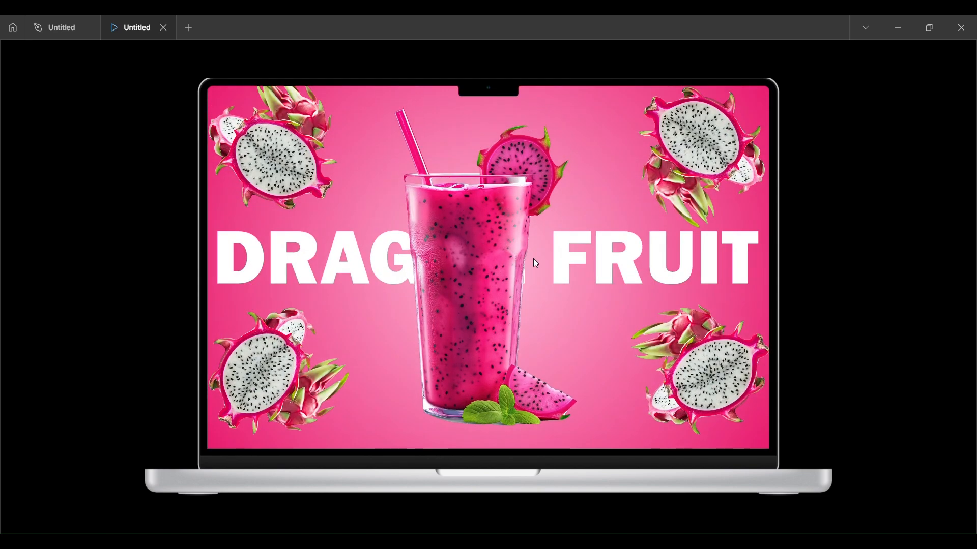
{"action": "left_click_drag", "start_coordinate": [533, 258], "coordinate": [566, 97]}
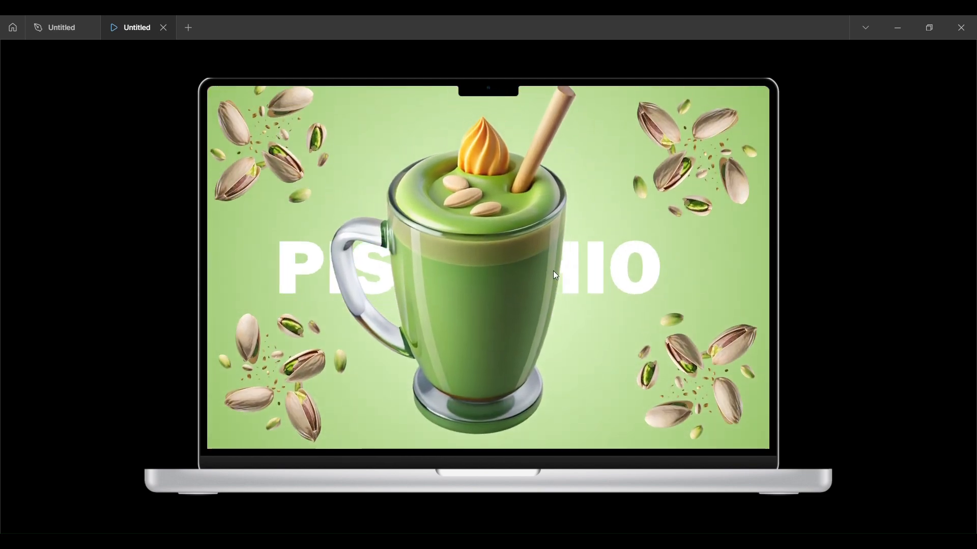
Step: Swipe the prototype back from pistachio to the strawberry screen, and forward again through chocolate and mango to dragon fruit
{"action": "left_click_drag", "start_coordinate": [554, 248], "coordinate": [610, 477]}
{"action": "left_click_drag", "start_coordinate": [625, 314], "coordinate": [664, 443]}
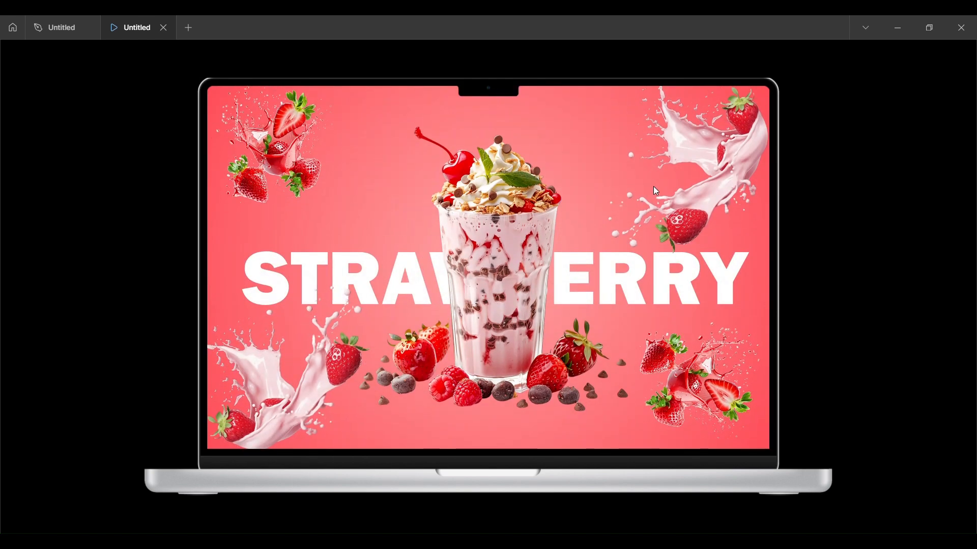
{"action": "left_click_drag", "start_coordinate": [661, 291], "coordinate": [669, 114]}
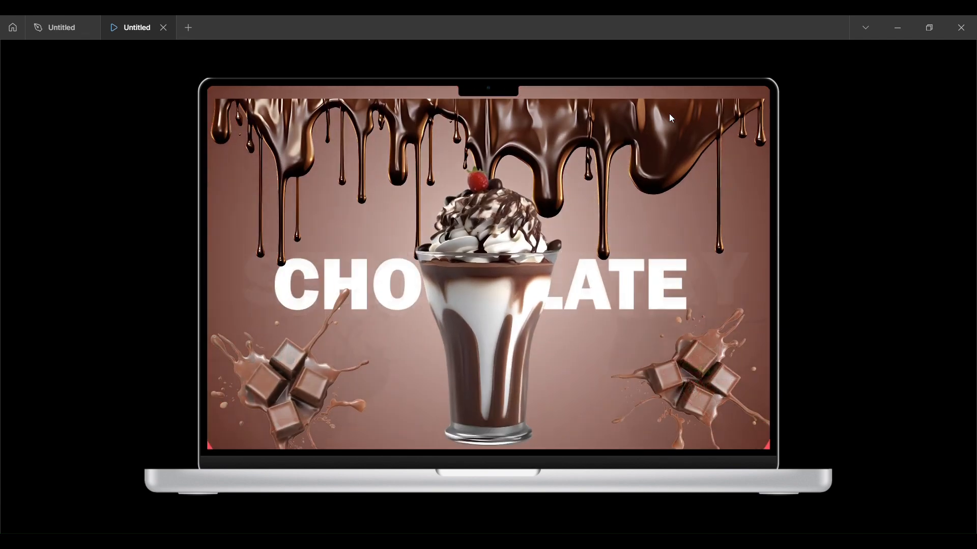
{"action": "left_click_drag", "start_coordinate": [619, 262], "coordinate": [582, 107]}
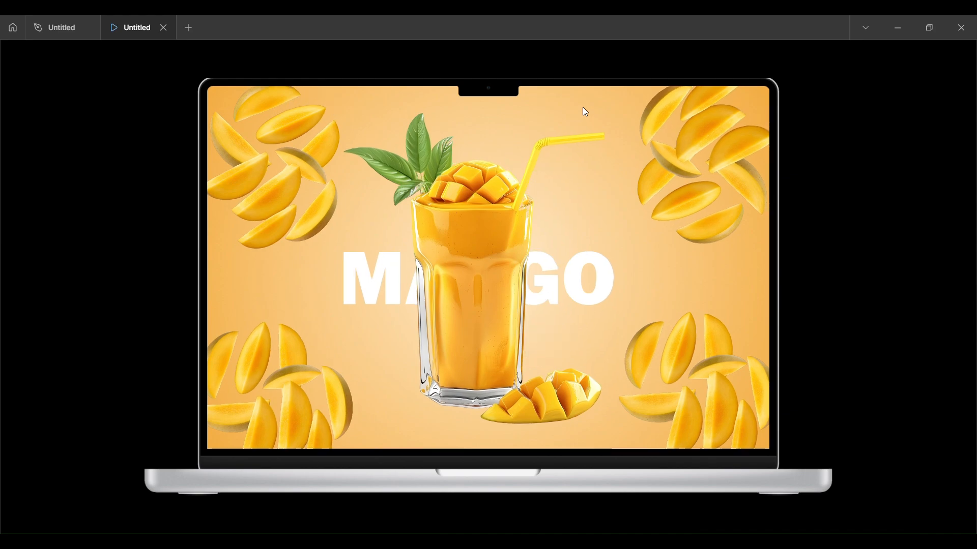
{"action": "left_click_drag", "start_coordinate": [532, 291], "coordinate": [562, 160]}
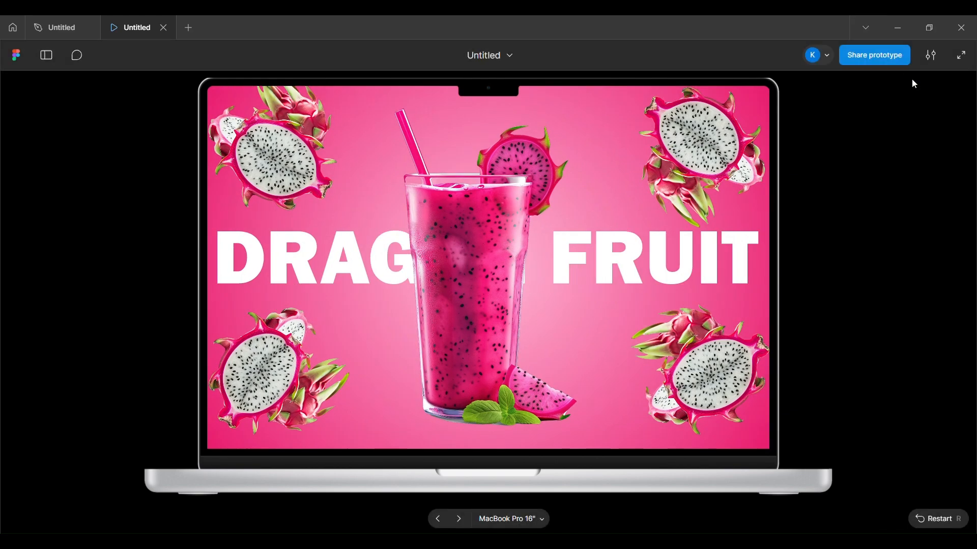